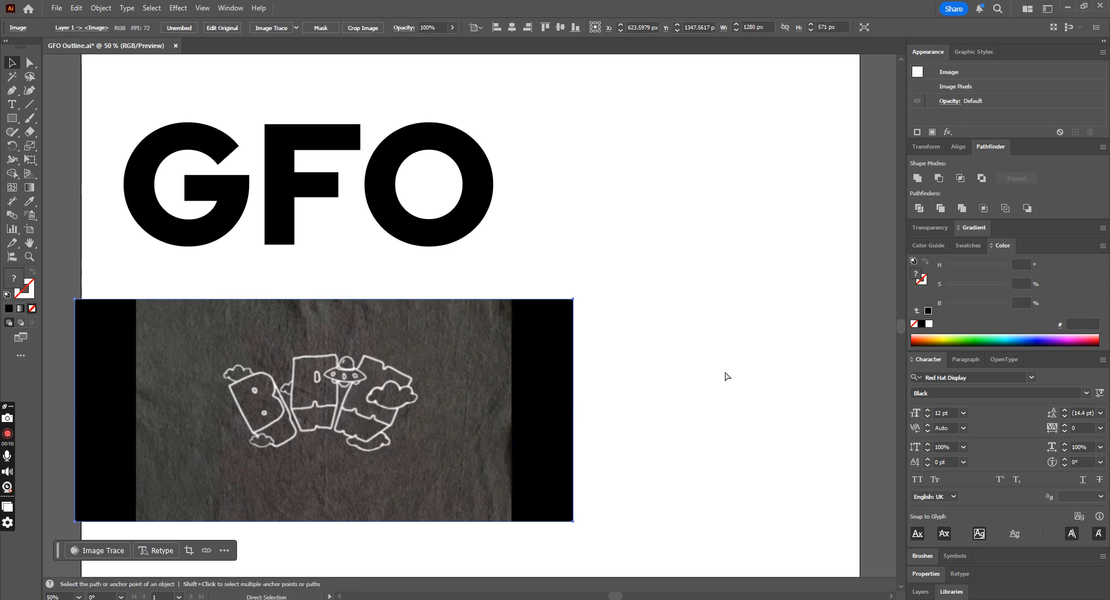
# - Duplicate the solid black GFO lettering into the space below the reference image and ungroup the copy
pyautogui.click(536, 203)
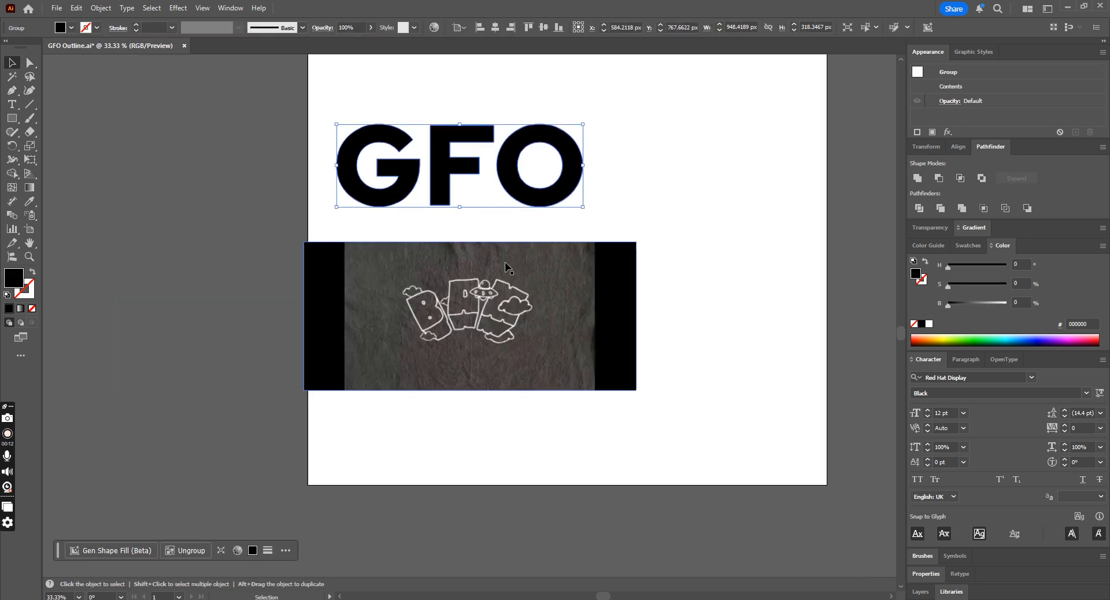
pyautogui.moveTo(539, 203); pyautogui.dragTo(696, 485)
pyautogui.rightClick(671, 487)
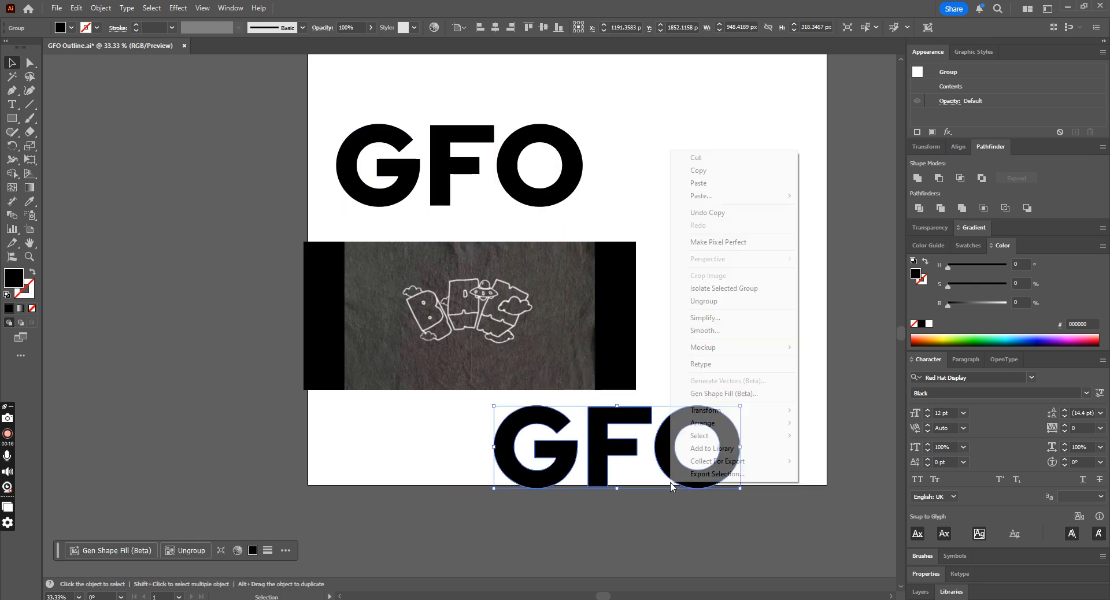
pyautogui.click(716, 301)
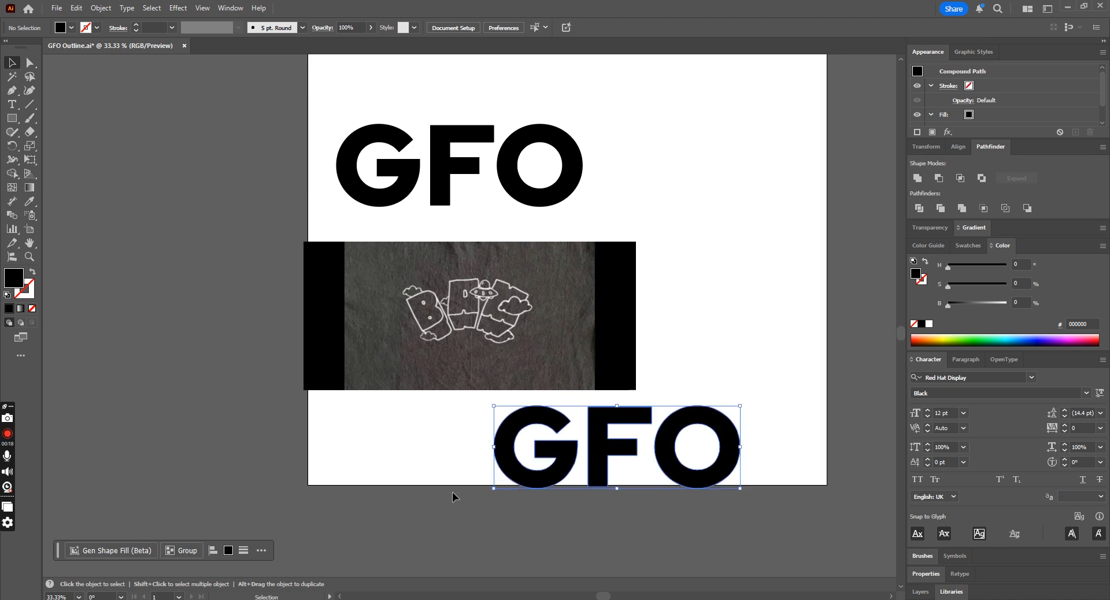
# - Swap the fill and stroke of the GFO copy and set its stroke weight to 10 pt
pyautogui.click(33, 273)
pyautogui.click(137, 25)
pyautogui.click(136, 25)
pyautogui.click(136, 24)
pyautogui.click(136, 25)
pyautogui.click(136, 24)
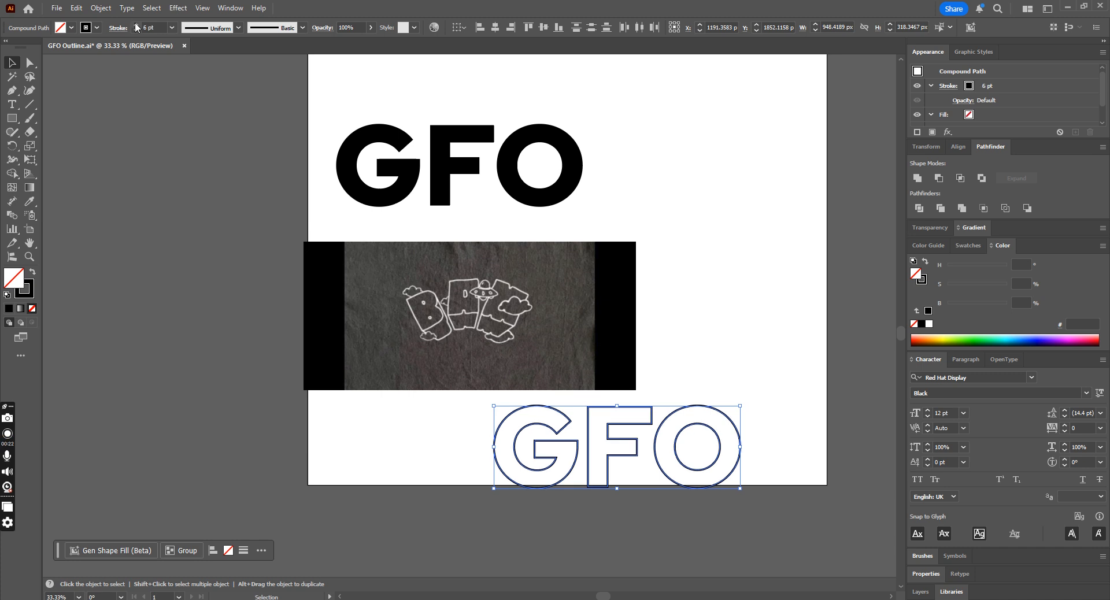
pyautogui.click(136, 25)
pyautogui.hotkey('ctrl', '=')
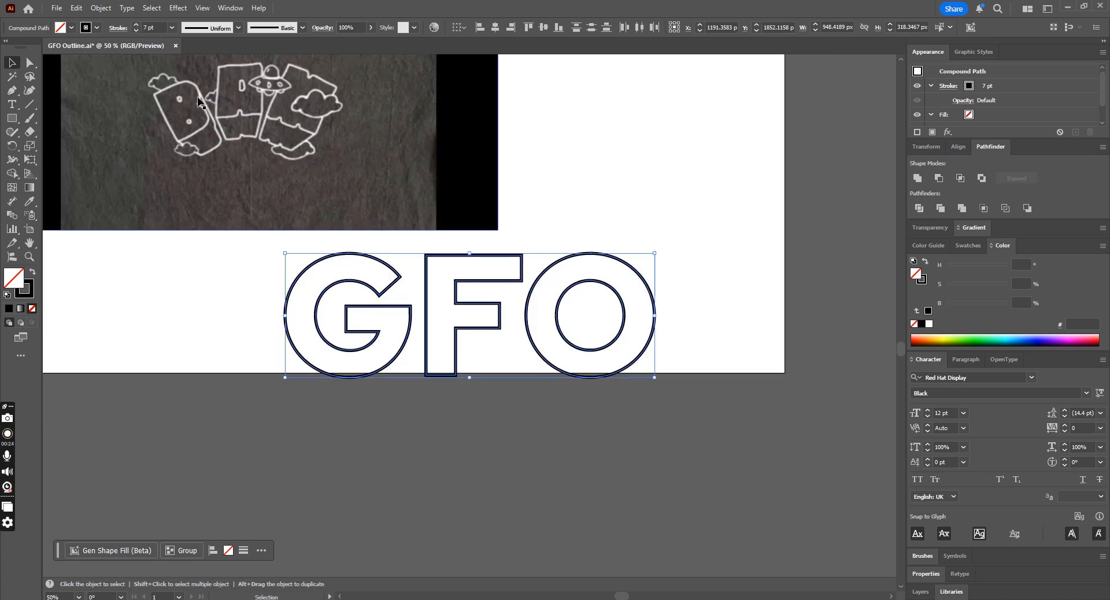
pyautogui.scroll(1, 232, 159)
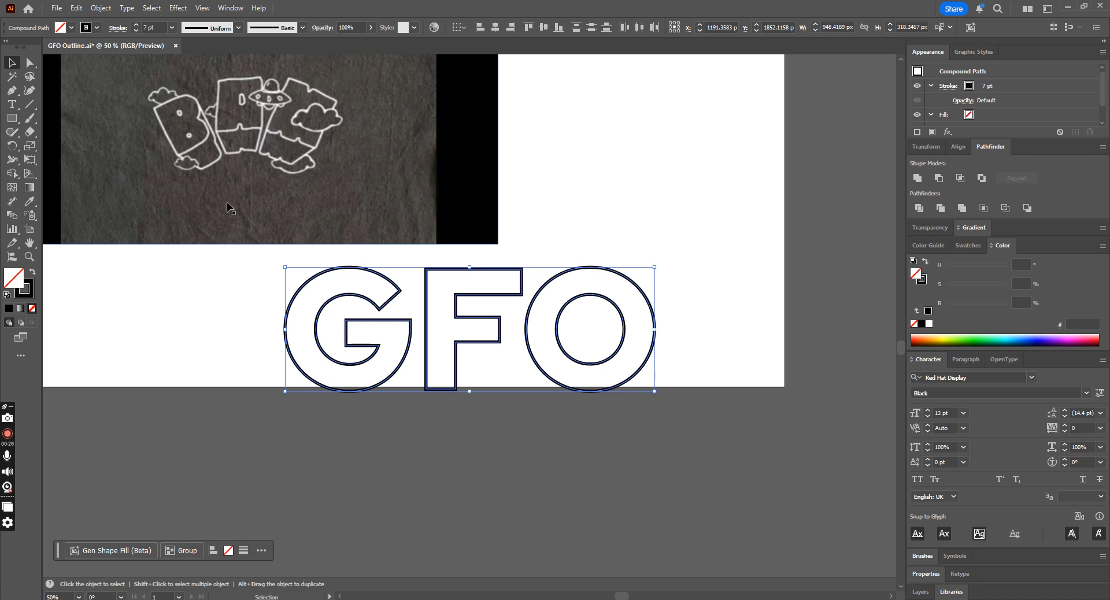
pyautogui.click(136, 25)
pyautogui.click(135, 25)
pyautogui.click(135, 24)
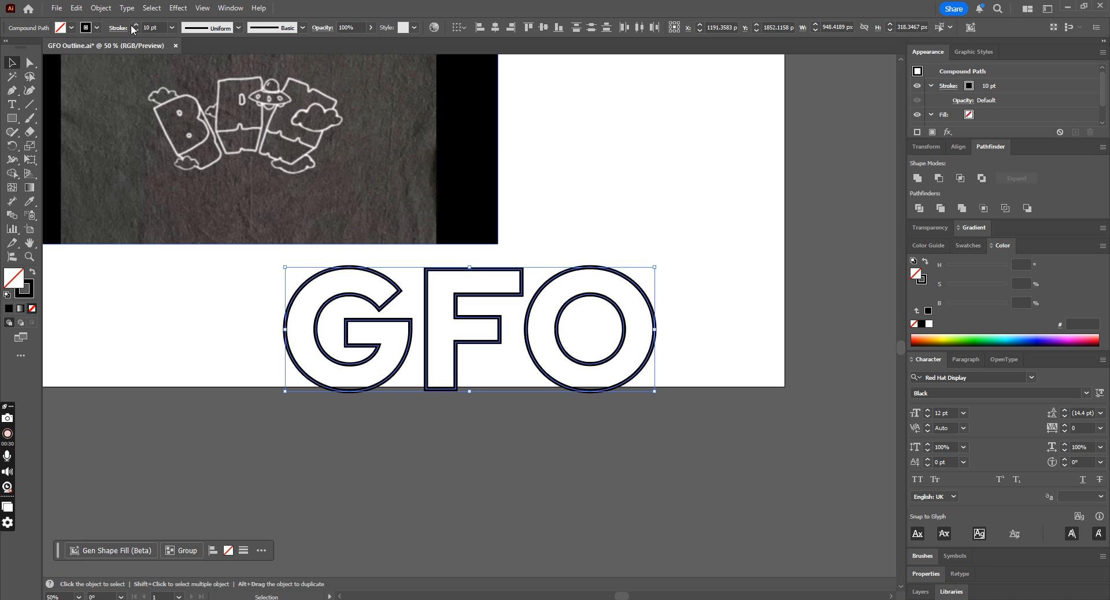
# - Give the outlined GFO letters round caps and round corner joins
pyautogui.click(118, 28)
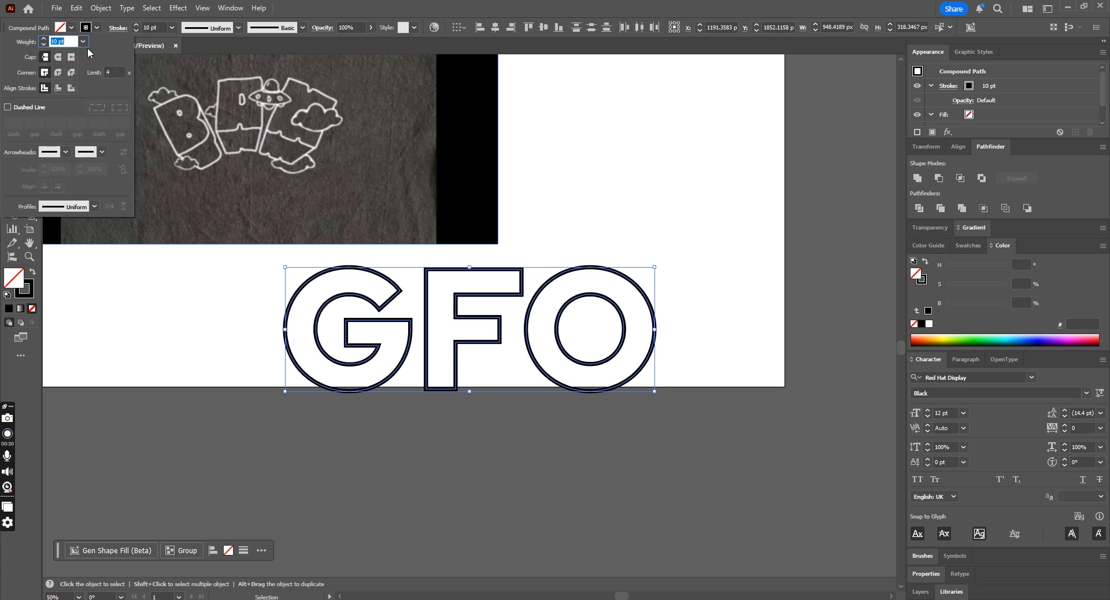
pyautogui.click(59, 58)
pyautogui.click(58, 74)
pyautogui.click(173, 311)
# - Duplicate the outlined GFO lettering off the artboard, below its lower-left corner, as a spare copy
pyautogui.scroll(1, 174, 311)
pyautogui.moveTo(237, 319); pyautogui.dragTo(712, 480)
pyautogui.hotkey('ctrl', '-')
pyautogui.scroll(3, 577, 345)
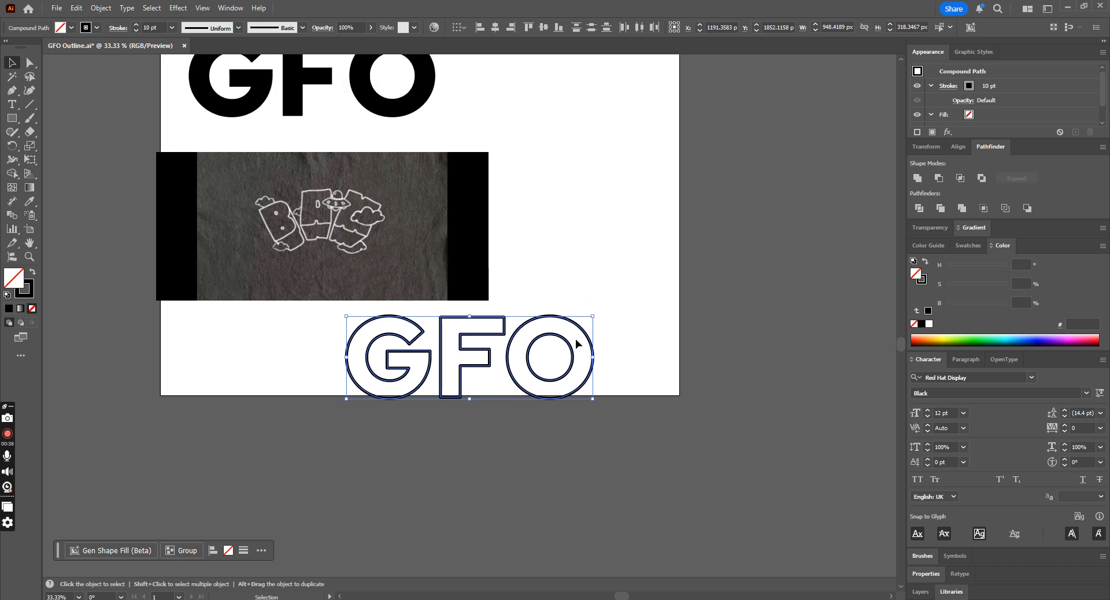
pyautogui.moveTo(544, 378); pyautogui.dragTo(297, 492)
# - Expand the fill and stroke of the outlined GFO letters on the artboard
pyautogui.moveTo(679, 351); pyautogui.dragTo(317, 390)
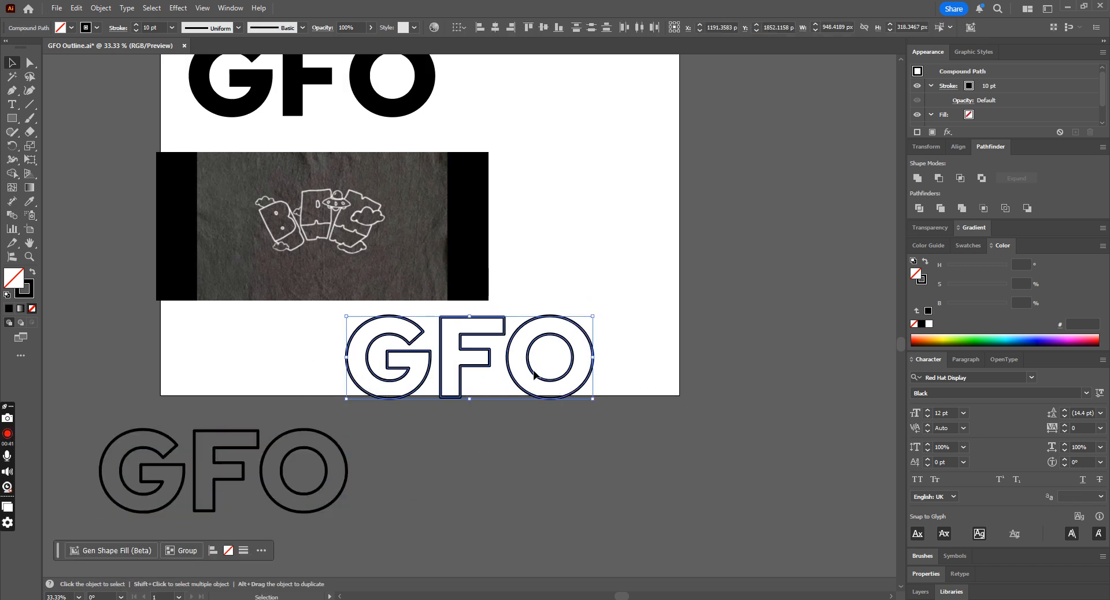
pyautogui.click(99, 8)
pyautogui.click(157, 170)
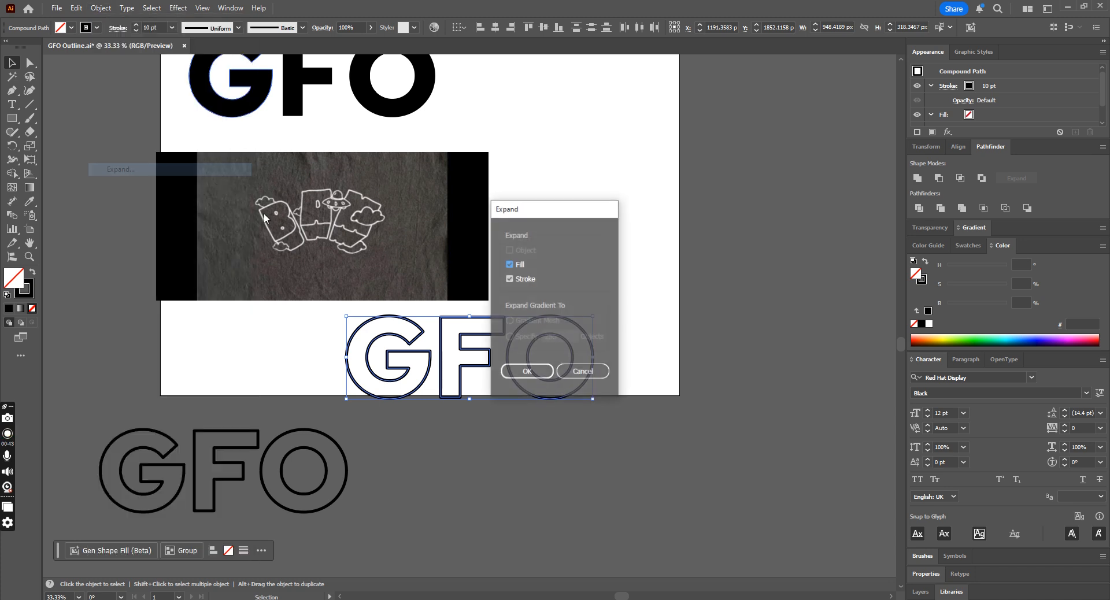
pyautogui.click(529, 370)
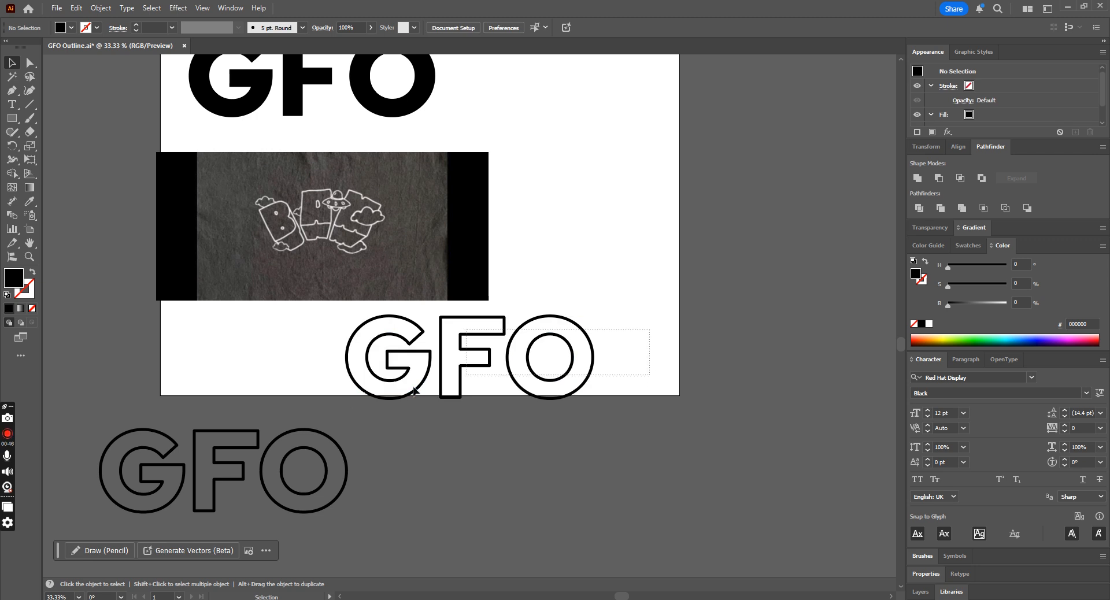
pyautogui.click(179, 8)
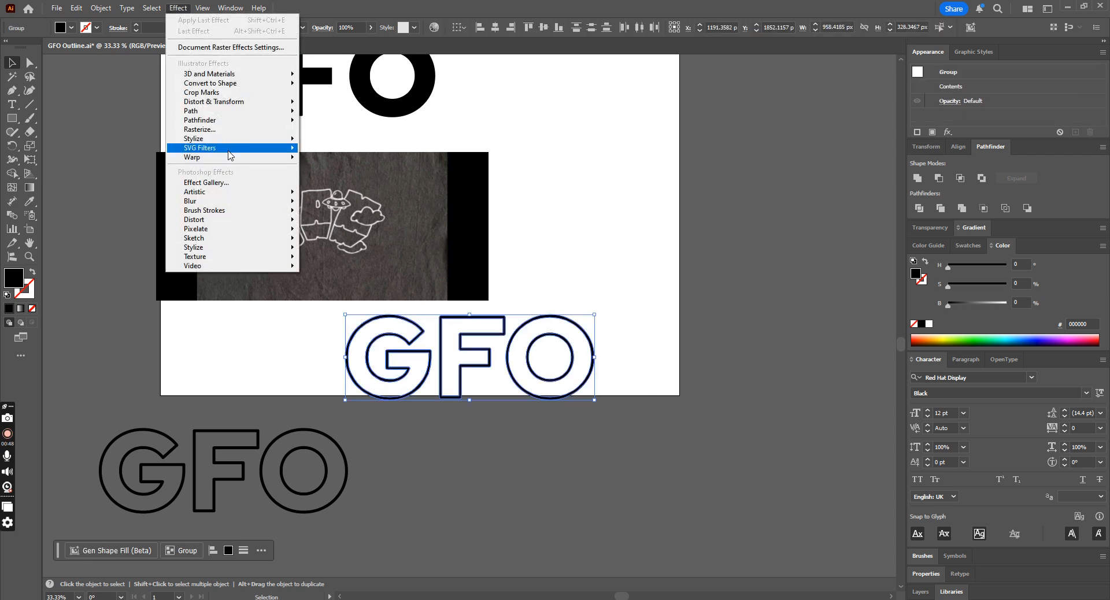
pyautogui.moveTo(241, 160)
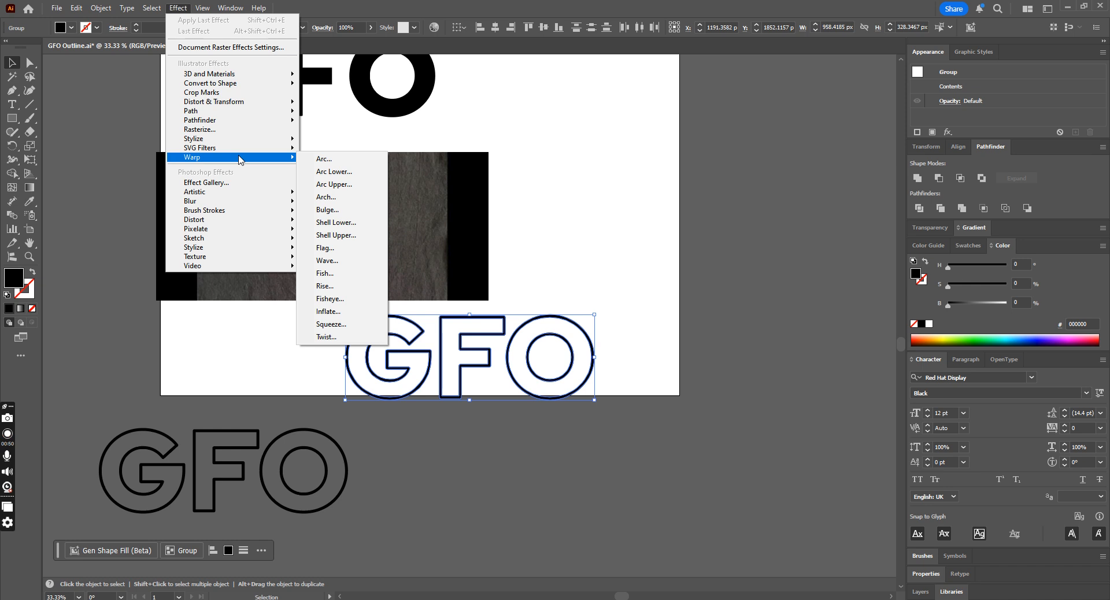
pyautogui.click(332, 159)
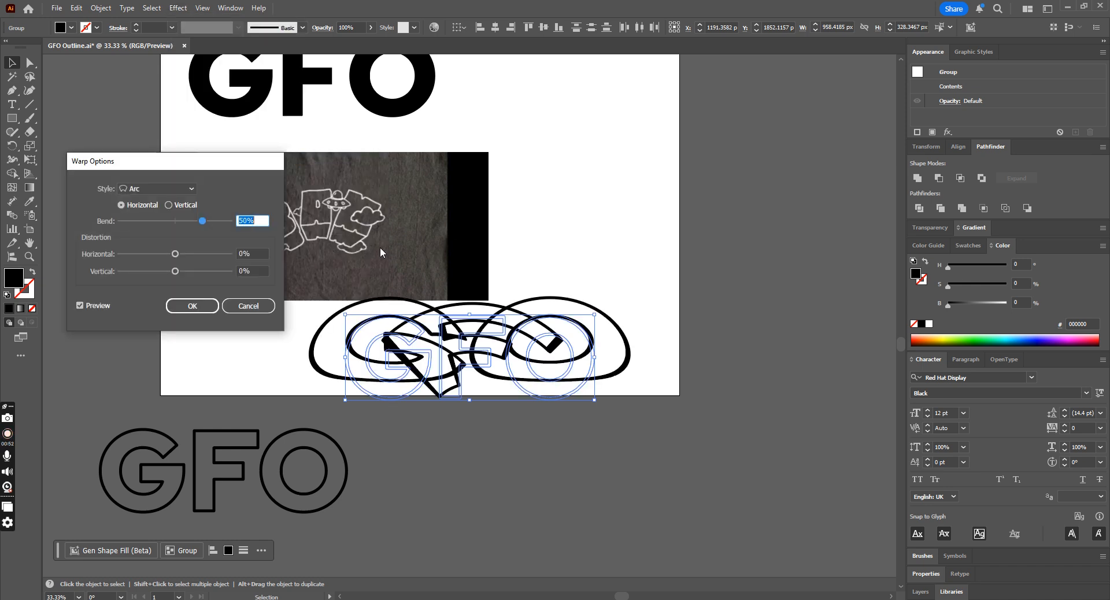
pyautogui.moveTo(184, 224); pyautogui.dragTo(177, 229)
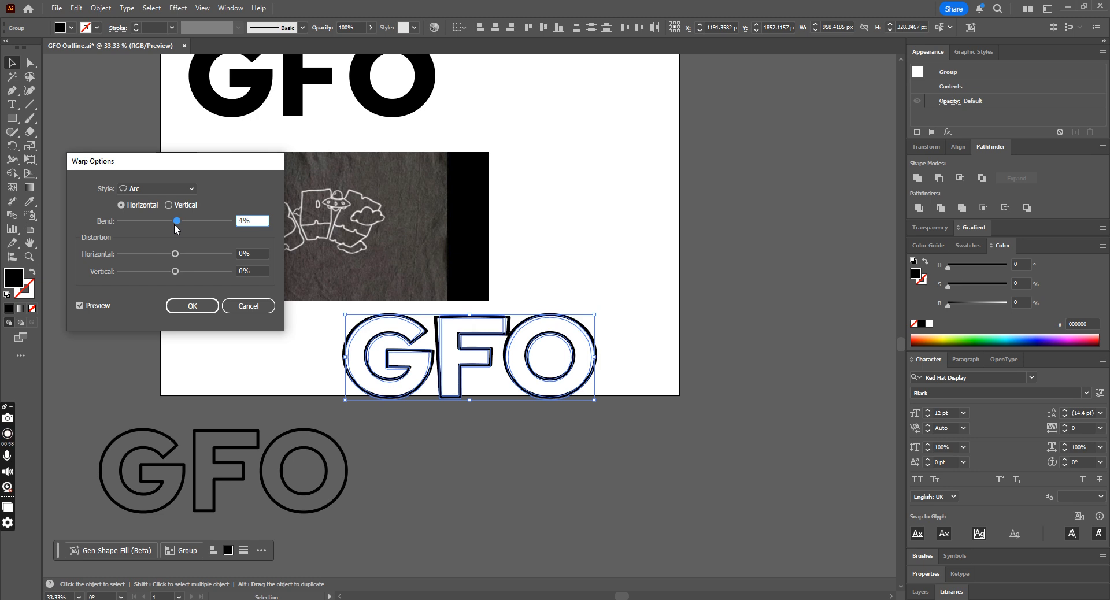
pyautogui.click(252, 310)
# - Unite the expanded GFO outlines with the Pathfinder
pyautogui.click(536, 376)
pyautogui.moveTo(695, 356); pyautogui.dragTo(285, 419)
pyautogui.click(919, 181)
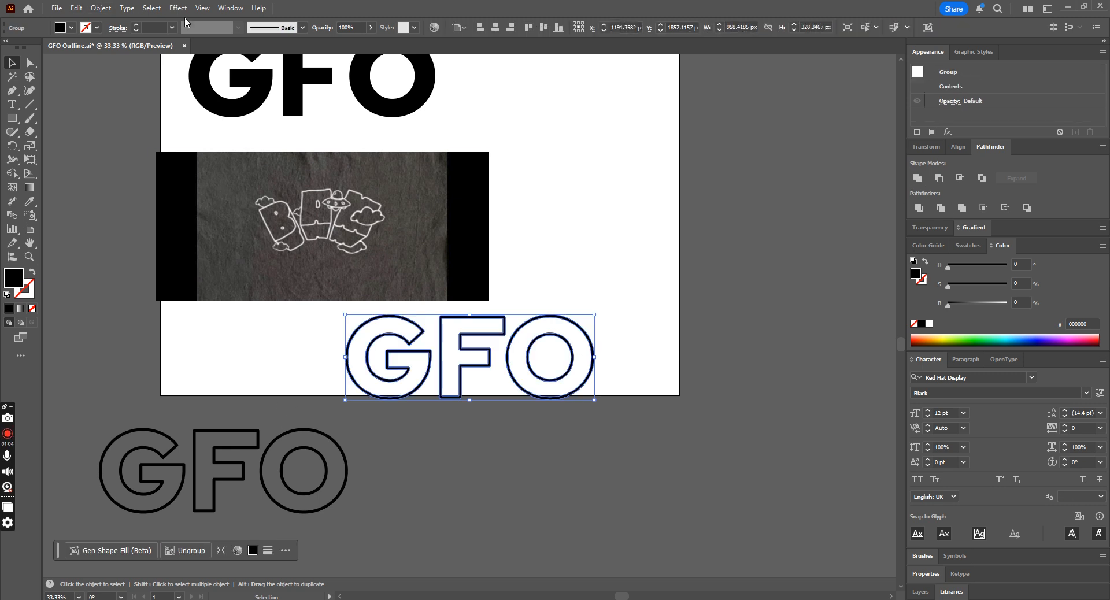
# - Apply a horizontal Arc warp with a 16% bend to the united GFO lettering
pyautogui.click(178, 8)
pyautogui.moveTo(218, 158)
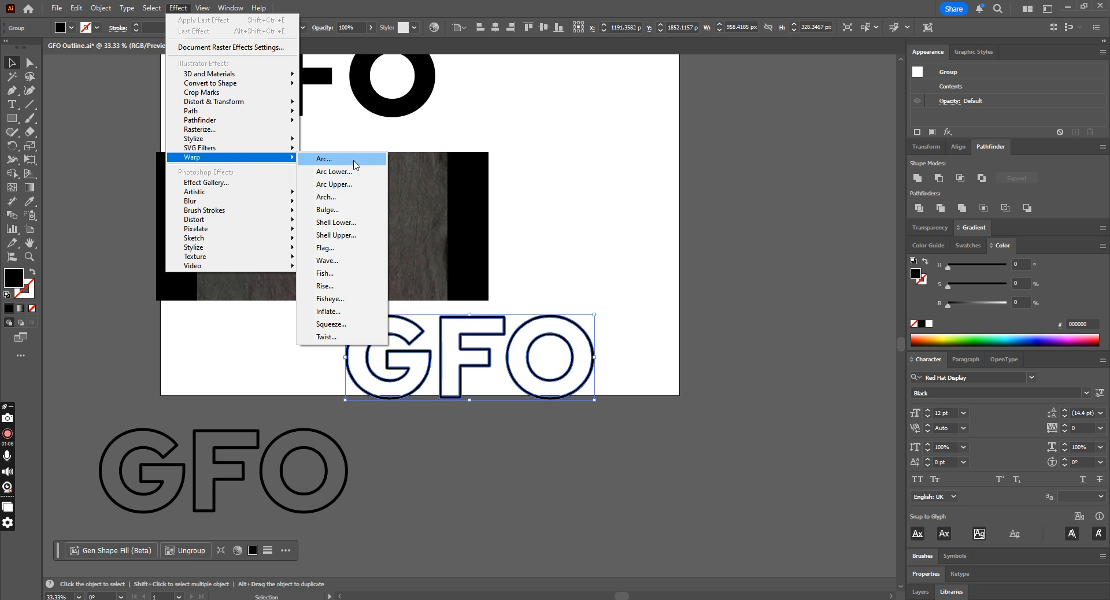
pyautogui.click(324, 159)
pyautogui.moveTo(184, 223); pyautogui.dragTo(183, 224)
pyautogui.click(192, 306)
pyautogui.click(558, 283)
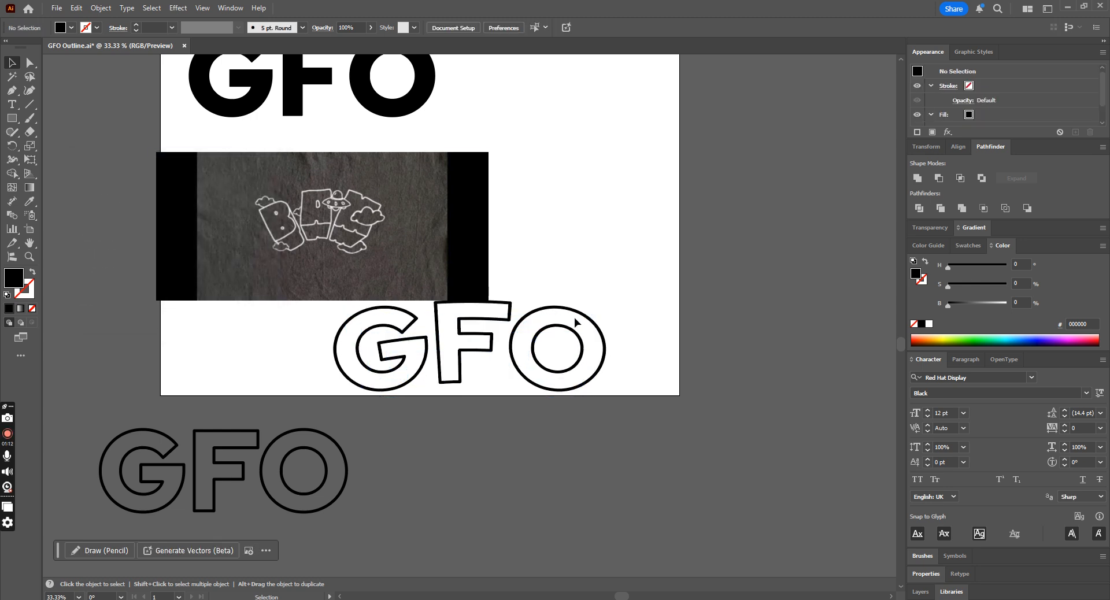
# - Scale the warped GFO down over the logo in the reference image and set its Arc warp bend to 23%
pyautogui.moveTo(571, 330); pyautogui.dragTo(351, 232)
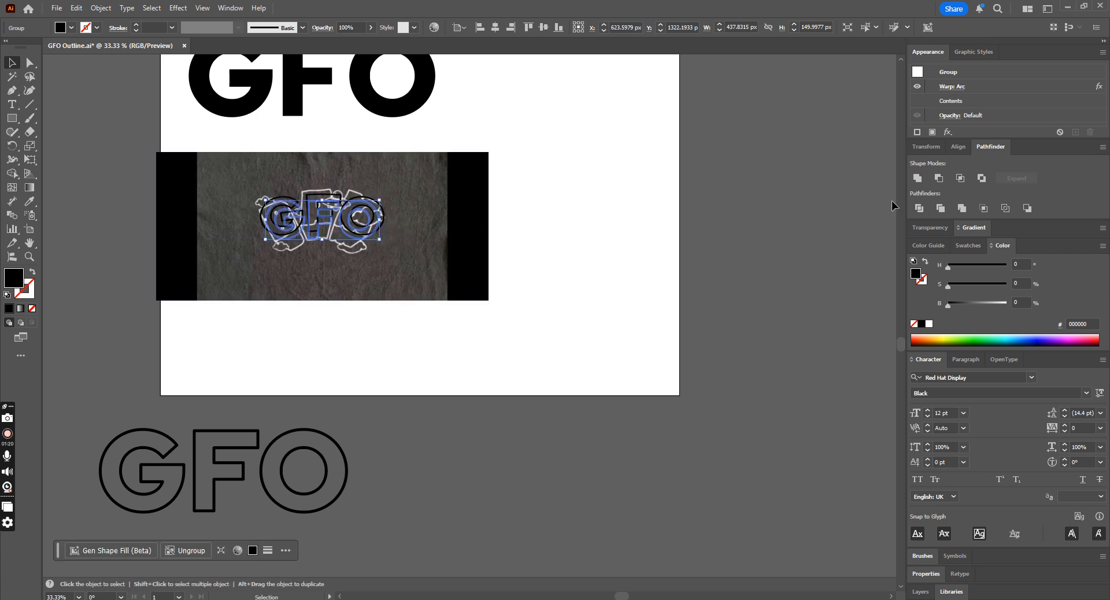
pyautogui.doubleClick(998, 86)
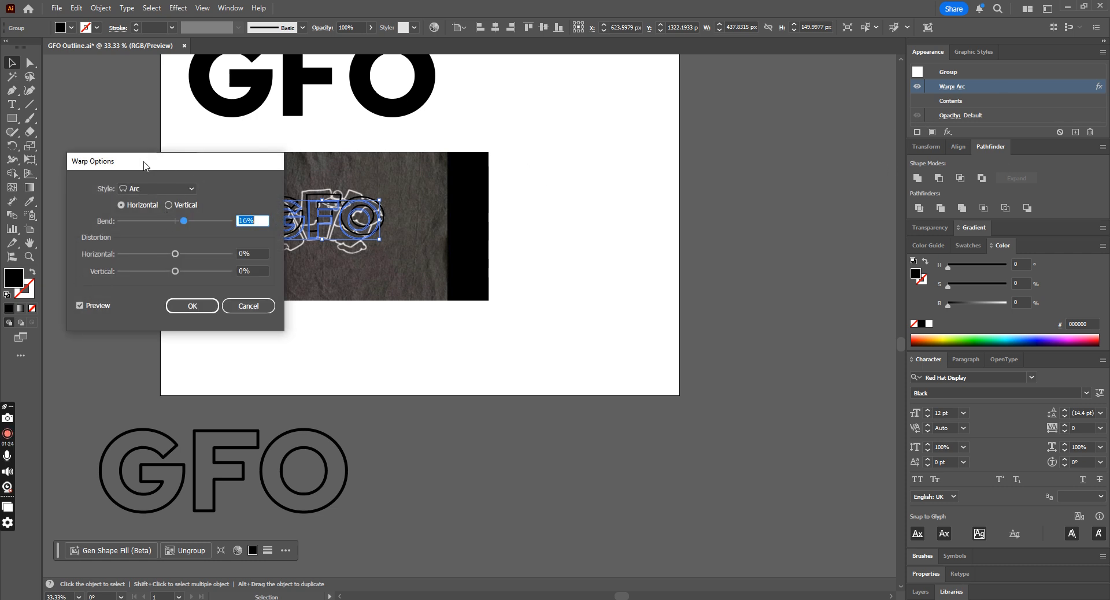
pyautogui.moveTo(184, 217); pyautogui.dragTo(189, 220)
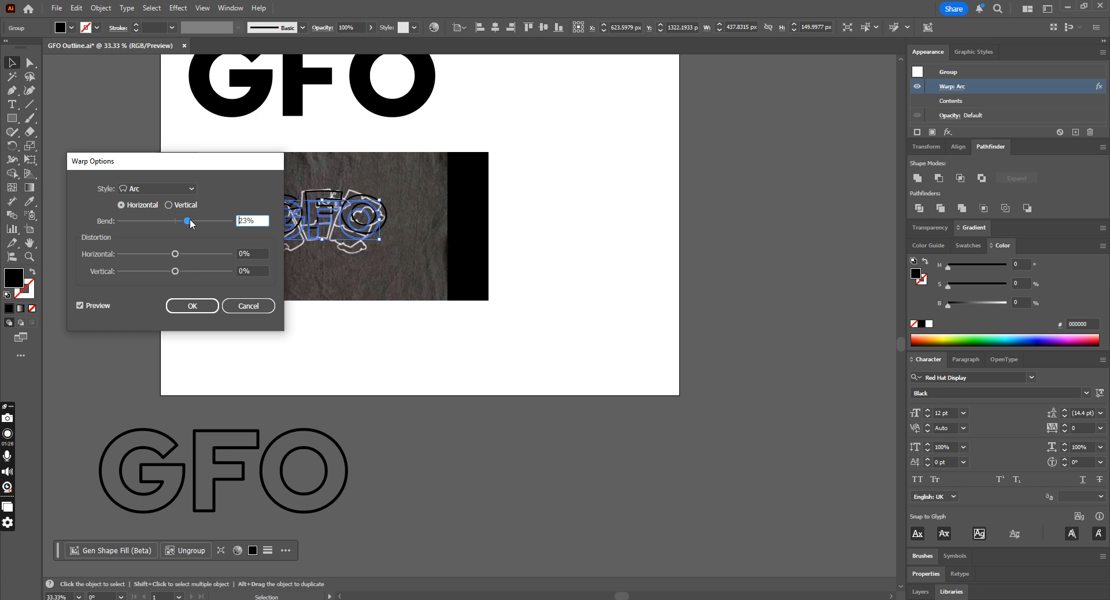
pyautogui.click(193, 306)
pyautogui.click(473, 308)
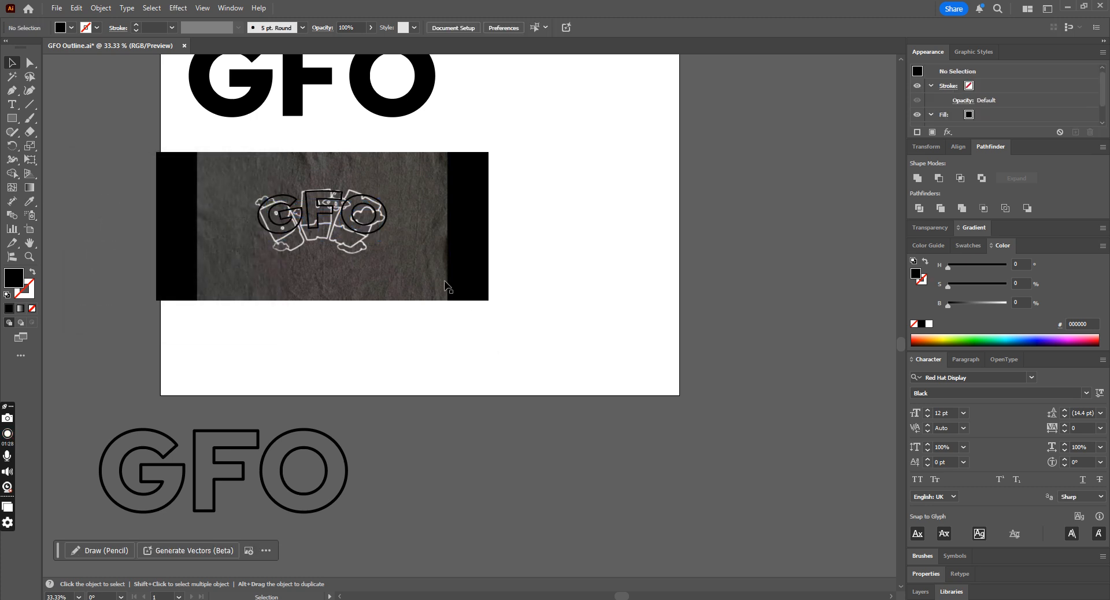
# - Move the small warped GFO to the blank area beyond the image's lower-right corner and duplicate it below the artboard
pyautogui.moveTo(361, 225); pyautogui.dragTo(616, 358)
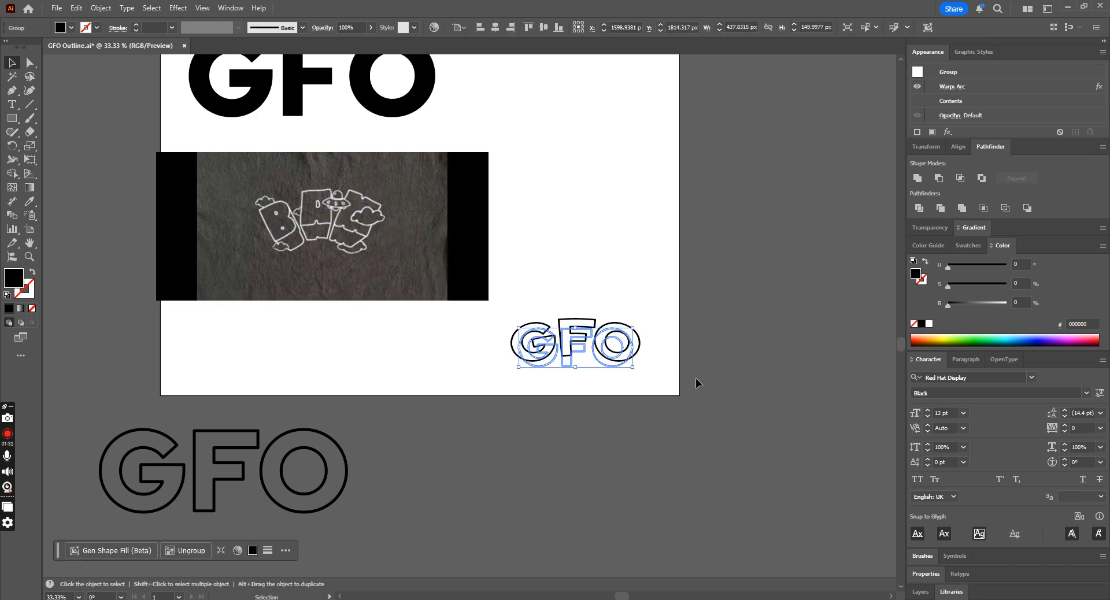
pyautogui.moveTo(622, 352); pyautogui.dragTo(469, 512)
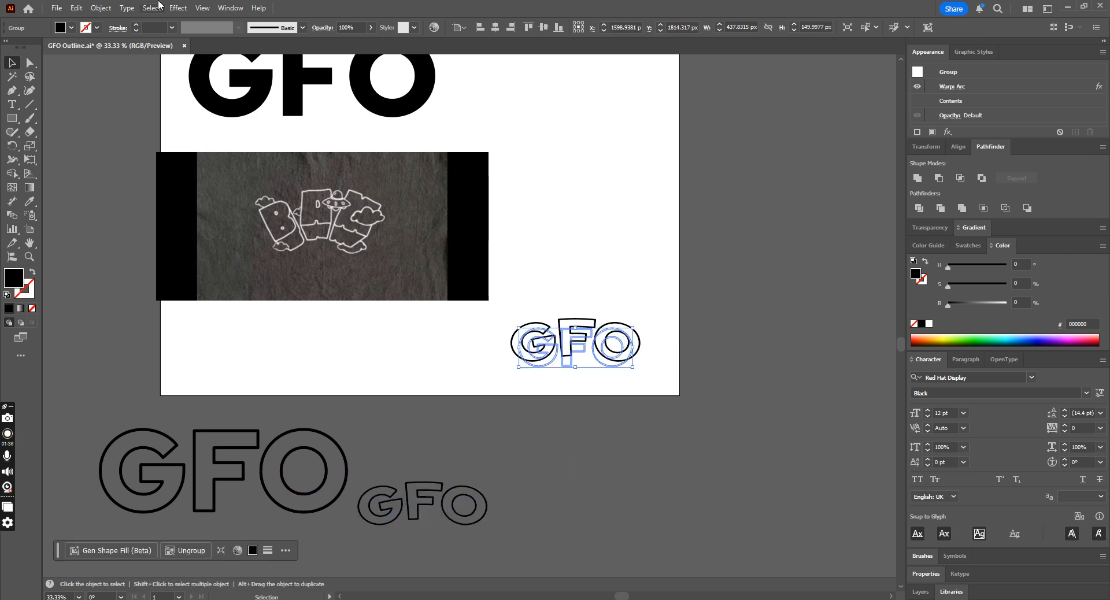
# - Expand the appearance of the warped GFO on the artboard and move it up slightly
pyautogui.click(101, 8)
pyautogui.click(185, 181)
pyautogui.click(650, 297)
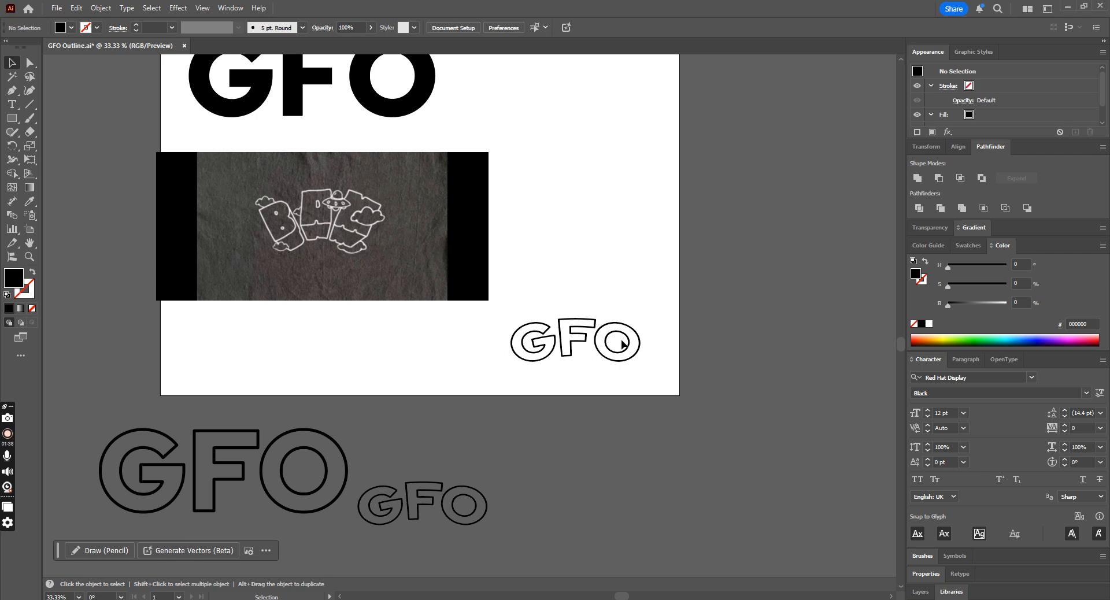
pyautogui.moveTo(625, 358); pyautogui.dragTo(618, 302)
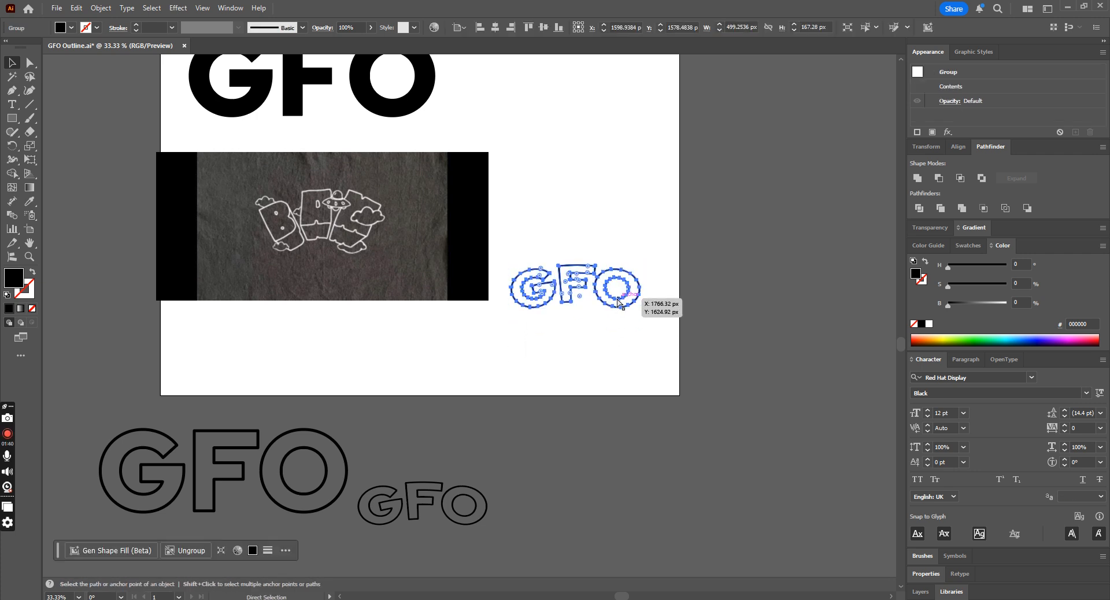
# - Draw an open Pen path from the G's upper tip across its opening and down along the letter's inner curve
pyautogui.hotkey('ctrl', '=')
pyautogui.hotkey('ctrl', '=')
pyautogui.click(395, 405)
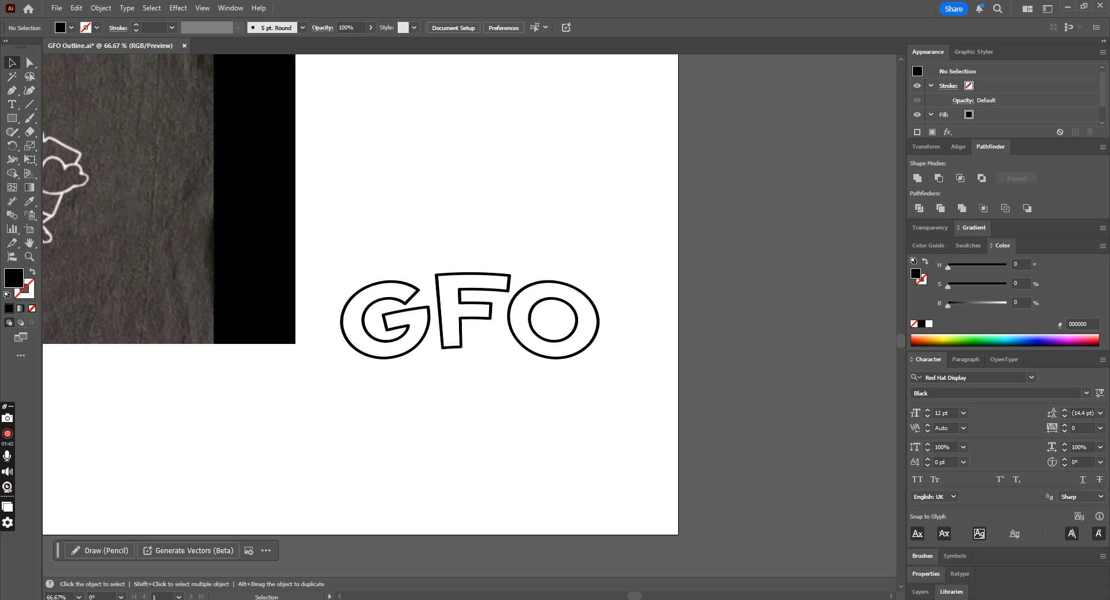
pyautogui.hscroll(-10, 192, 208)
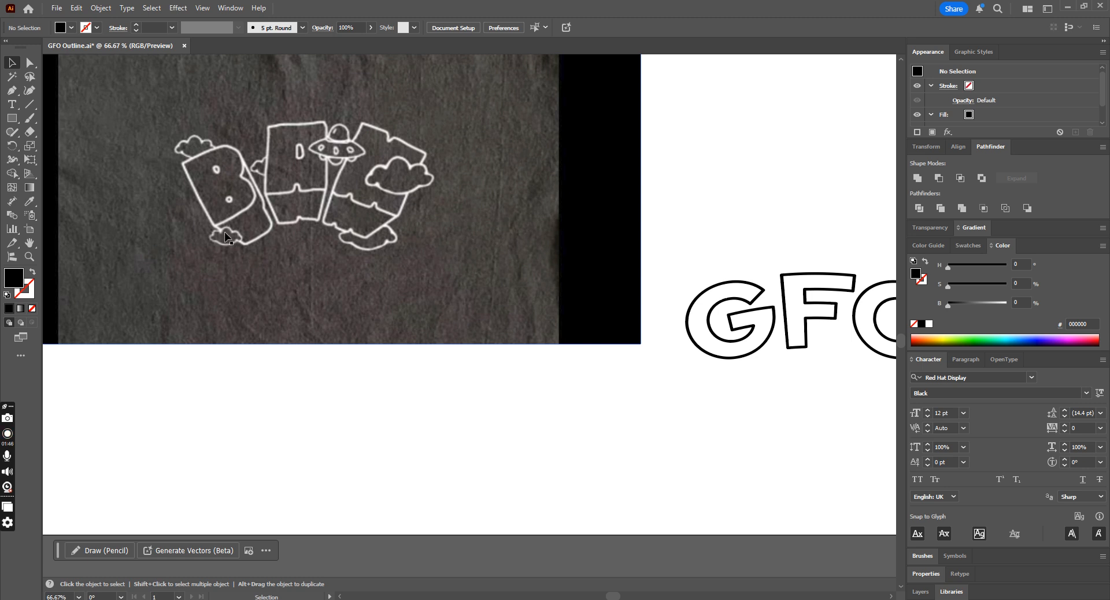
pyautogui.click(11, 91)
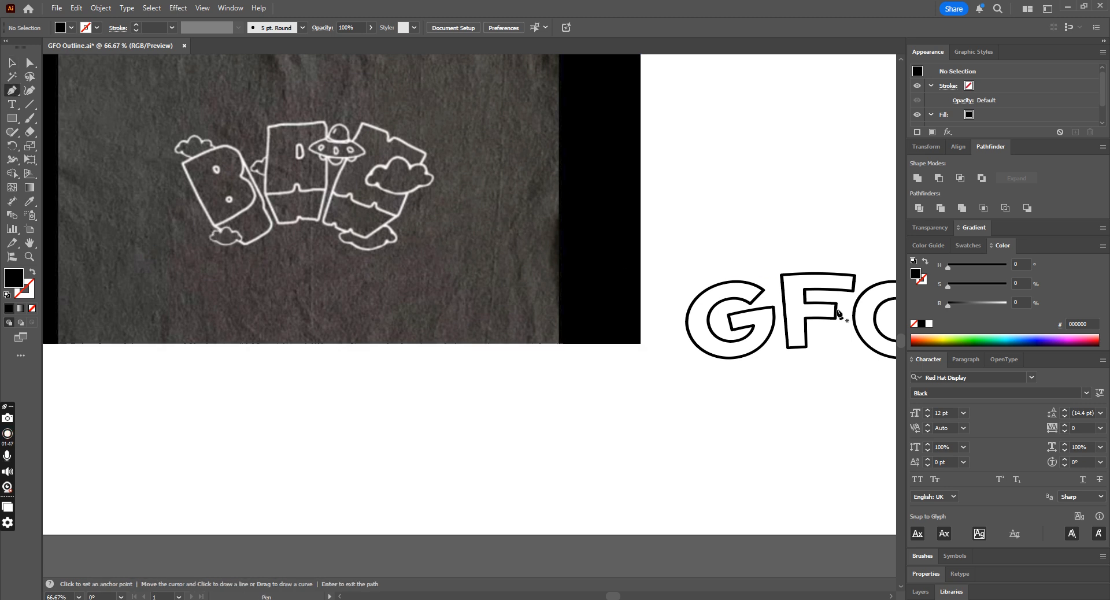
pyautogui.click(764, 289)
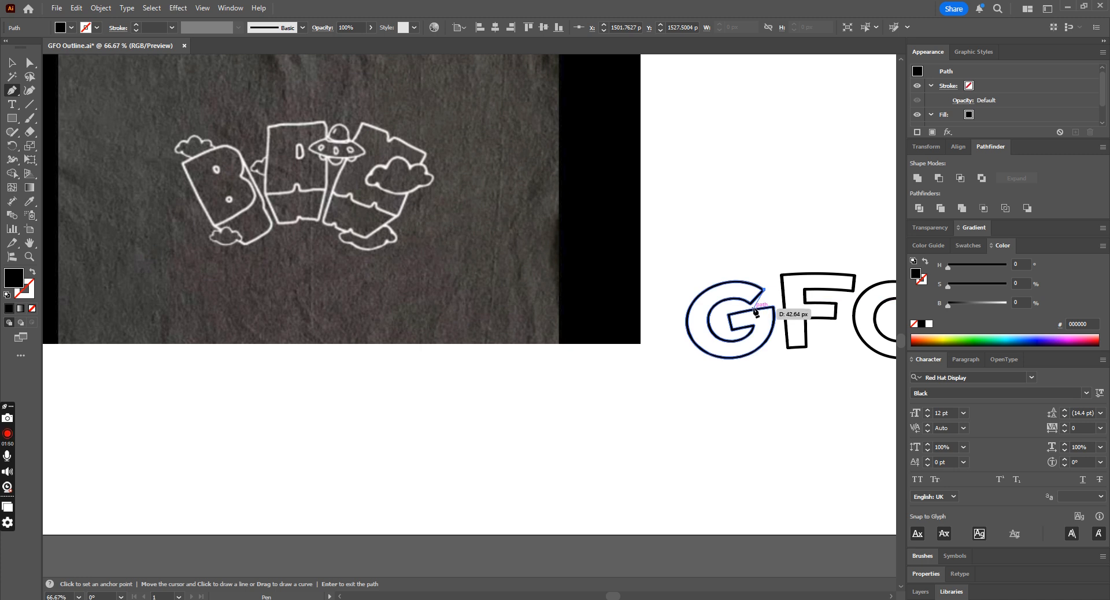
pyautogui.hotkey('ctrl', 'z')
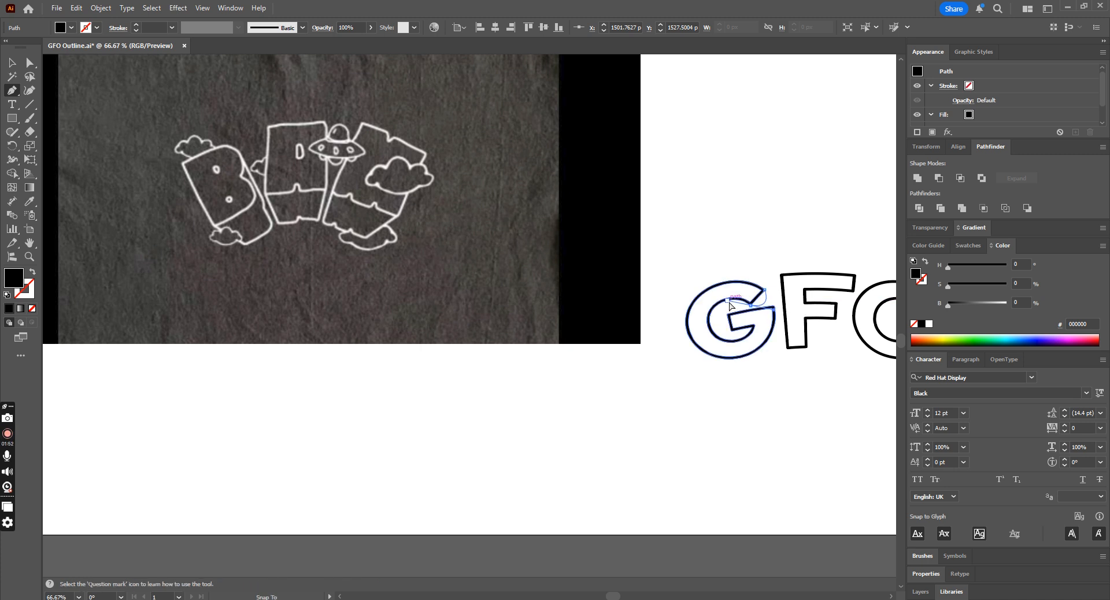
pyautogui.click(770, 303)
pyautogui.click(751, 304)
pyautogui.moveTo(718, 319); pyautogui.dragTo(742, 369)
pyautogui.hotkey('ctrl', 'z')
pyautogui.hotkey('ctrl', 'z')
pyautogui.moveTo(718, 319); pyautogui.dragTo(732, 346)
pyautogui.hotkey('ctrl', 'z')
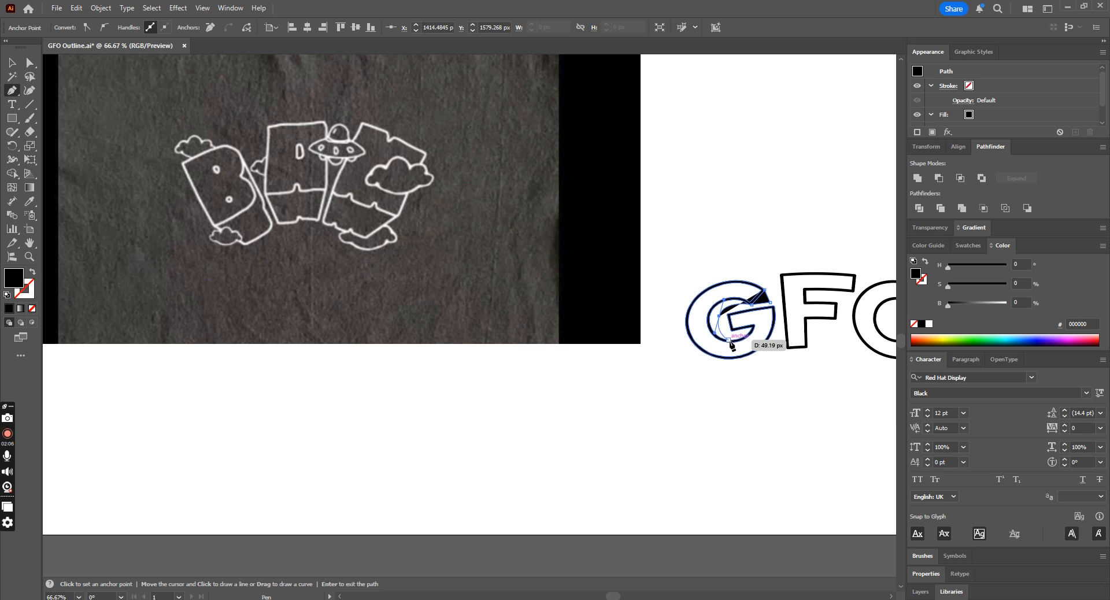
pyautogui.click(729, 340)
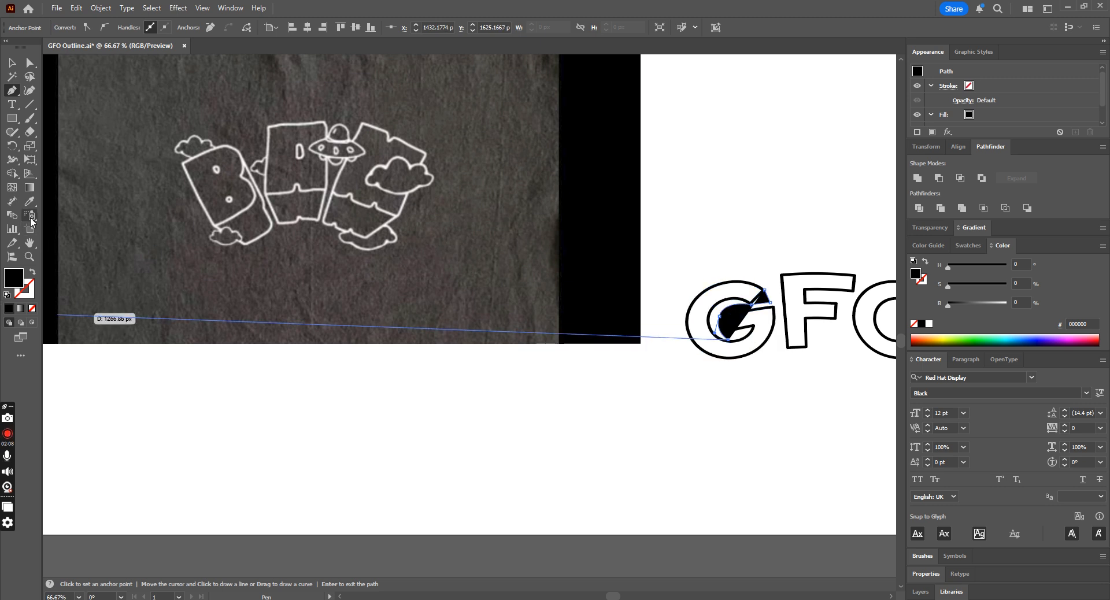
# - Swap the fill and stroke of the path drawn on the G, giving it a black stroke and no fill
pyautogui.click(33, 274)
pyautogui.click(12, 63)
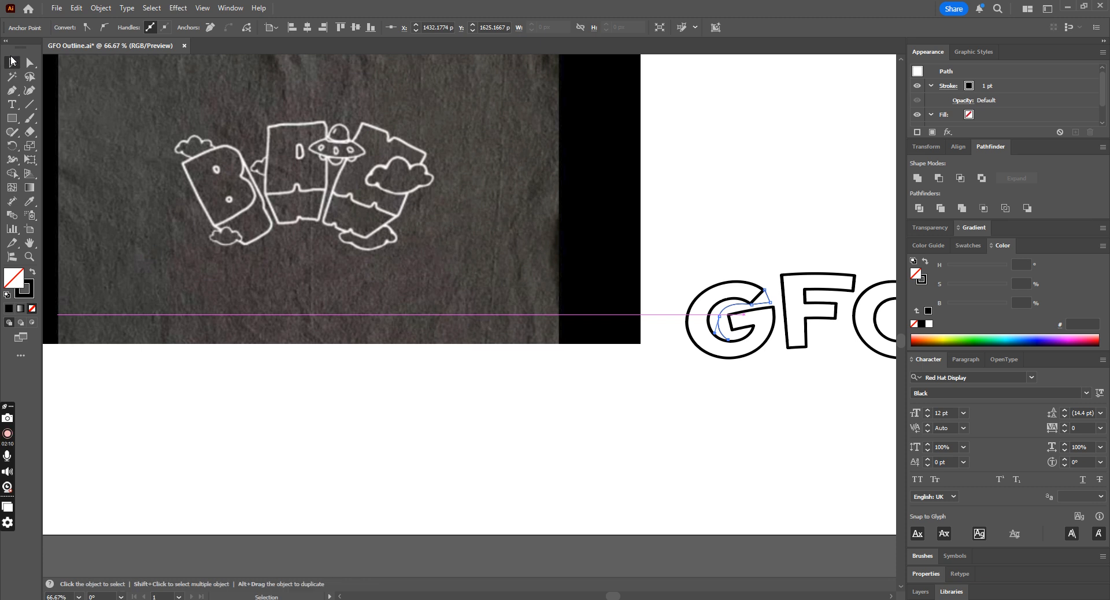
# - Set the stroke weight of the inner path drawn on the G to 4 pt
pyautogui.click(726, 249)
pyautogui.click(769, 302)
pyautogui.click(137, 23)
pyautogui.click(138, 23)
pyautogui.click(138, 23)
pyautogui.click(715, 173)
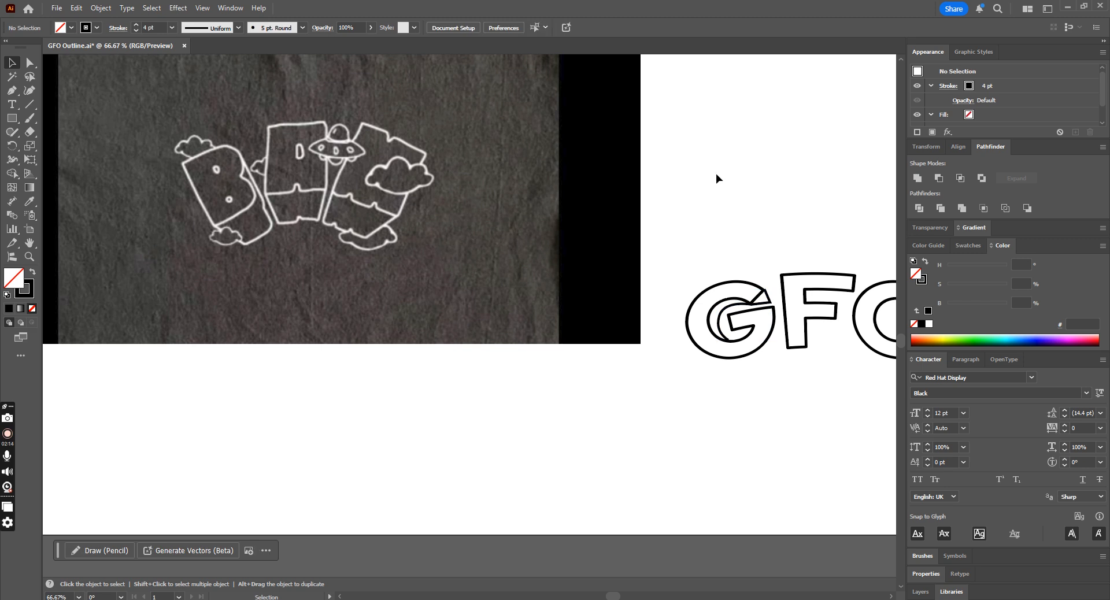
# - Shift the top anchor of the G's inner path slightly so it lines up with the letter's upper tip
pyautogui.click(30, 62)
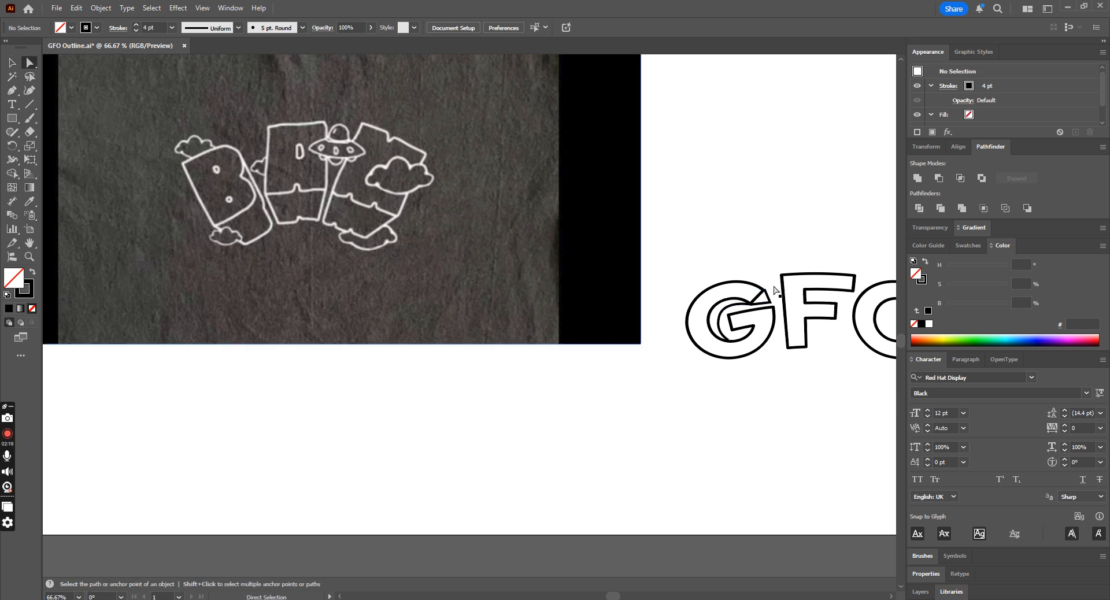
pyautogui.click(763, 290)
pyautogui.hotkey('ctrl', '=')
pyautogui.hotkey('ctrl', '=')
pyautogui.hotkey('ctrl', '=')
pyautogui.hotkey('ctrl', '=')
pyautogui.hotkey('ctrl', '=')
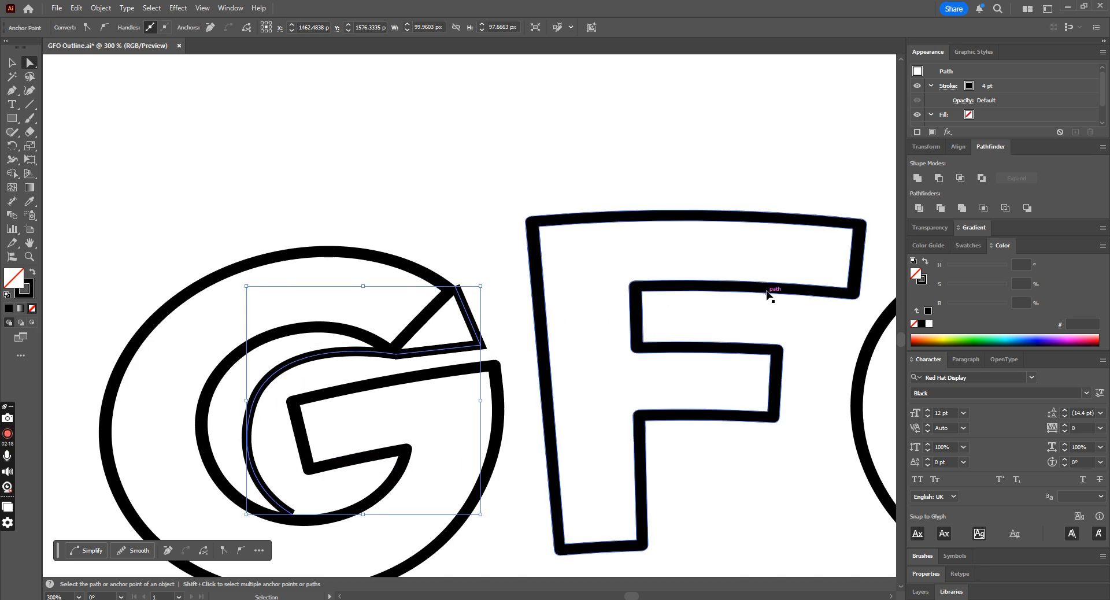
pyautogui.moveTo(452, 283); pyautogui.dragTo(448, 283)
pyautogui.click(503, 279)
# - Give the G's inner path round stroke caps and round corners
pyautogui.click(11, 63)
pyautogui.click(481, 363)
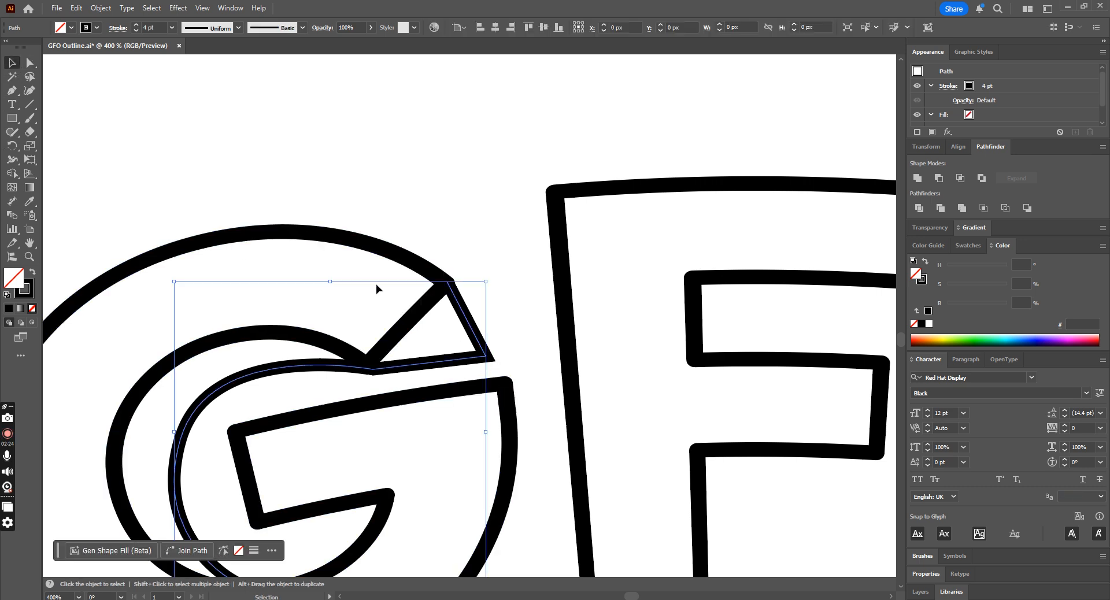
pyautogui.click(118, 28)
pyautogui.click(58, 58)
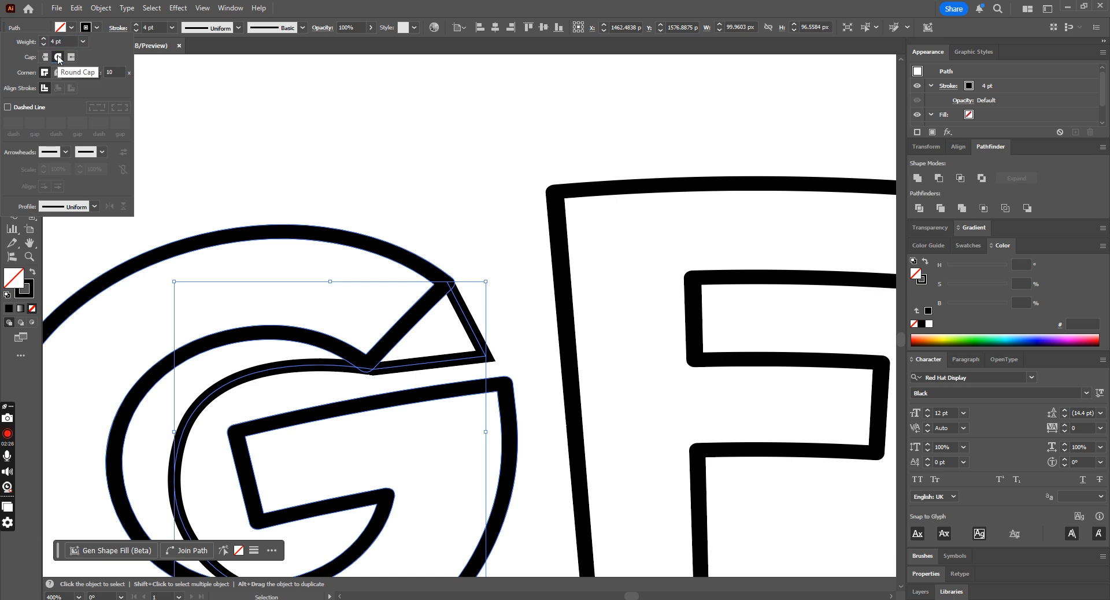
pyautogui.scroll(-1, 444, 203)
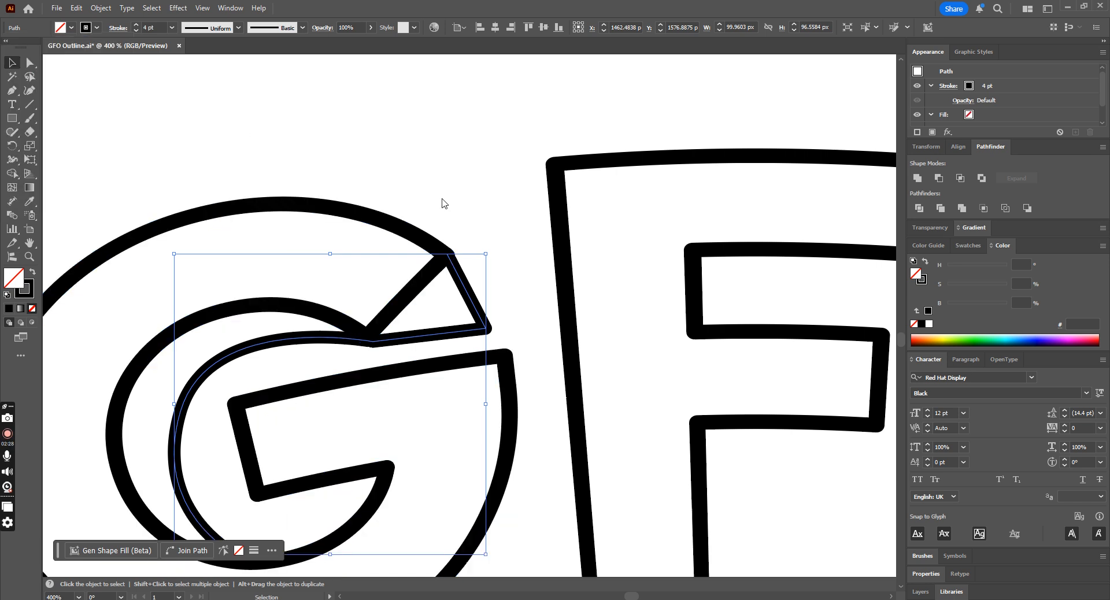
pyautogui.scroll(-4, 443, 203)
pyautogui.click(570, 448)
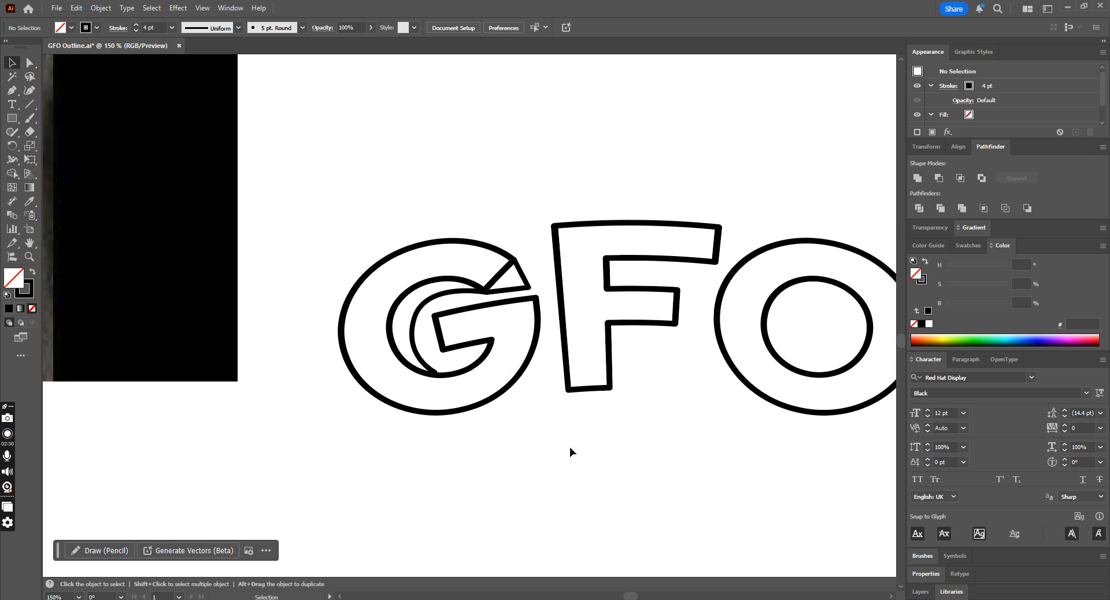
# - Draw an open Pen path from the G's lower-left edge, curving beneath the letter and up to the outer tip of its crossbar
pyautogui.click(11, 93)
pyautogui.scroll(-4, 12, 94)
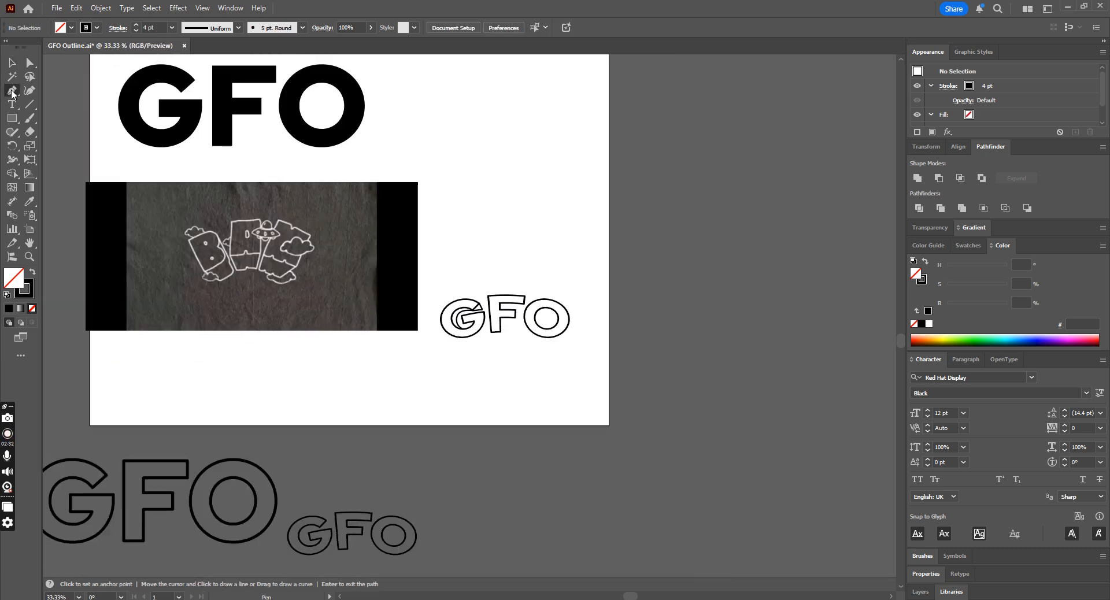
pyautogui.scroll(1, 12, 93)
pyautogui.moveTo(434, 338); pyautogui.dragTo(484, 351)
pyautogui.hotkey('ctrl', 'z')
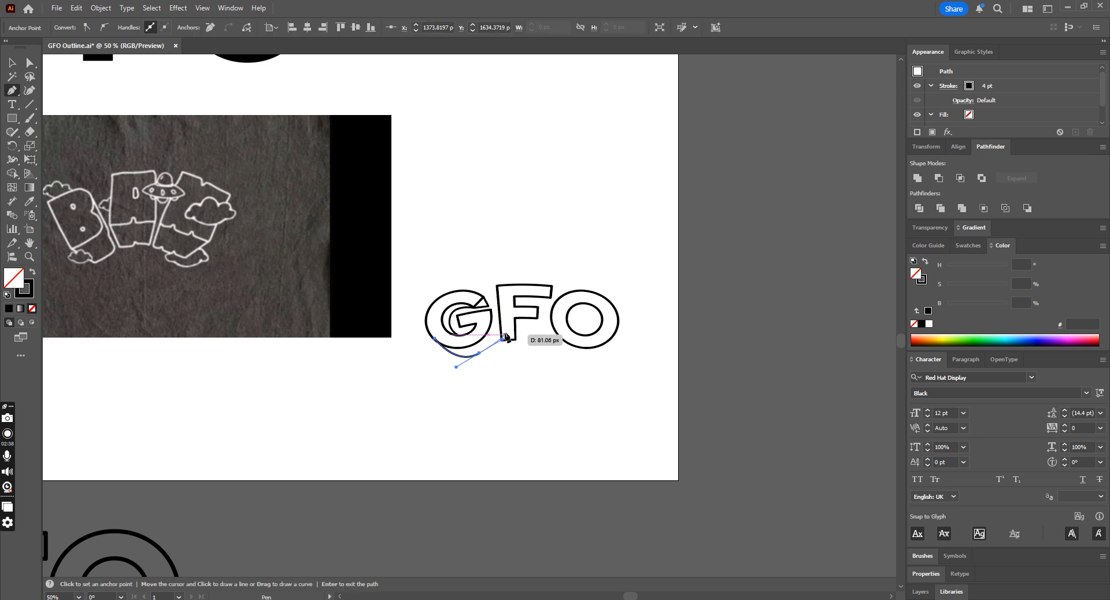
pyautogui.moveTo(487, 350); pyautogui.dragTo(499, 349)
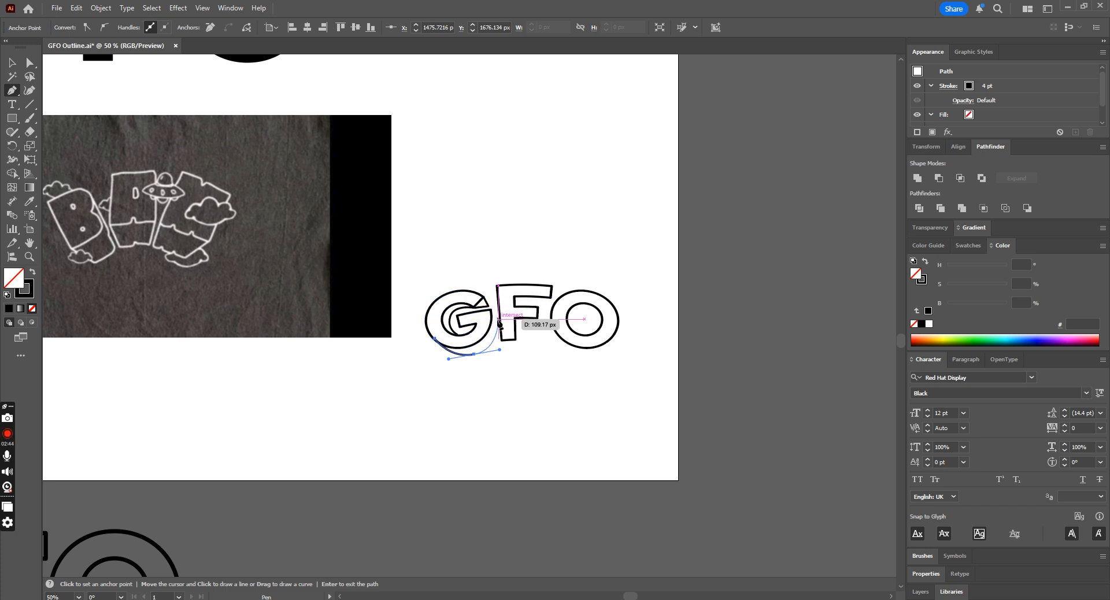
pyautogui.click(491, 312)
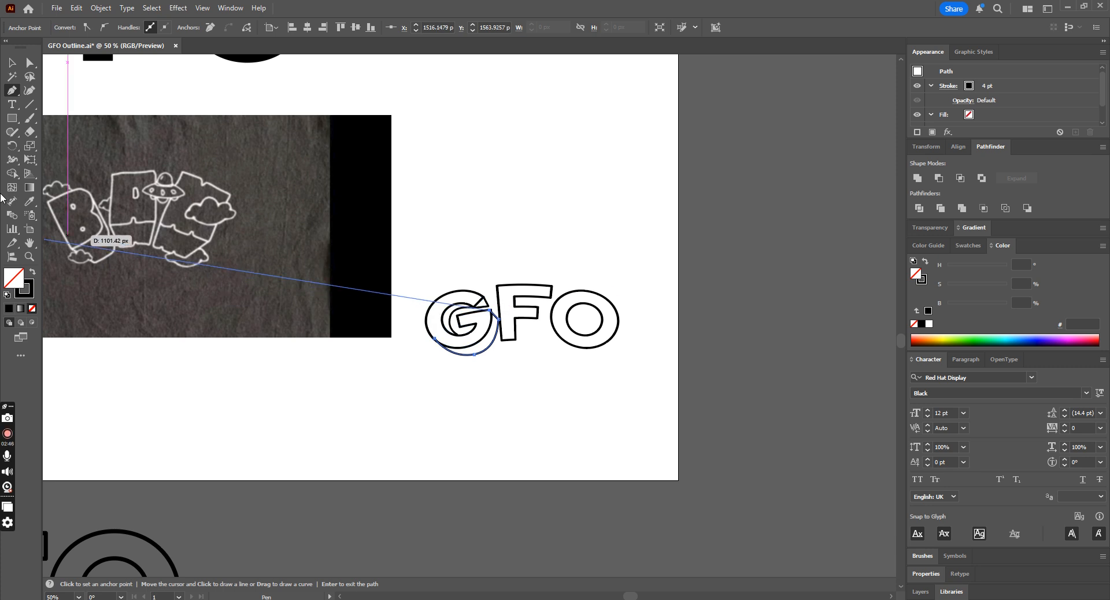
pyautogui.click(12, 61)
pyautogui.click(443, 162)
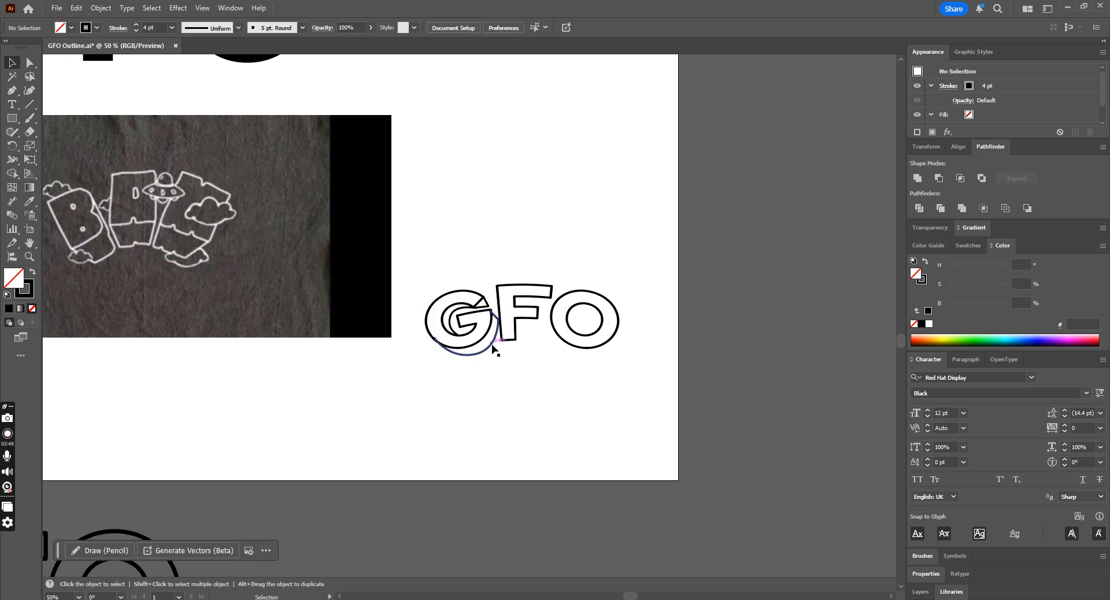
# - Check the stroke cap and corner settings of the curved path beneath the G
pyautogui.click(495, 349)
pyautogui.click(118, 28)
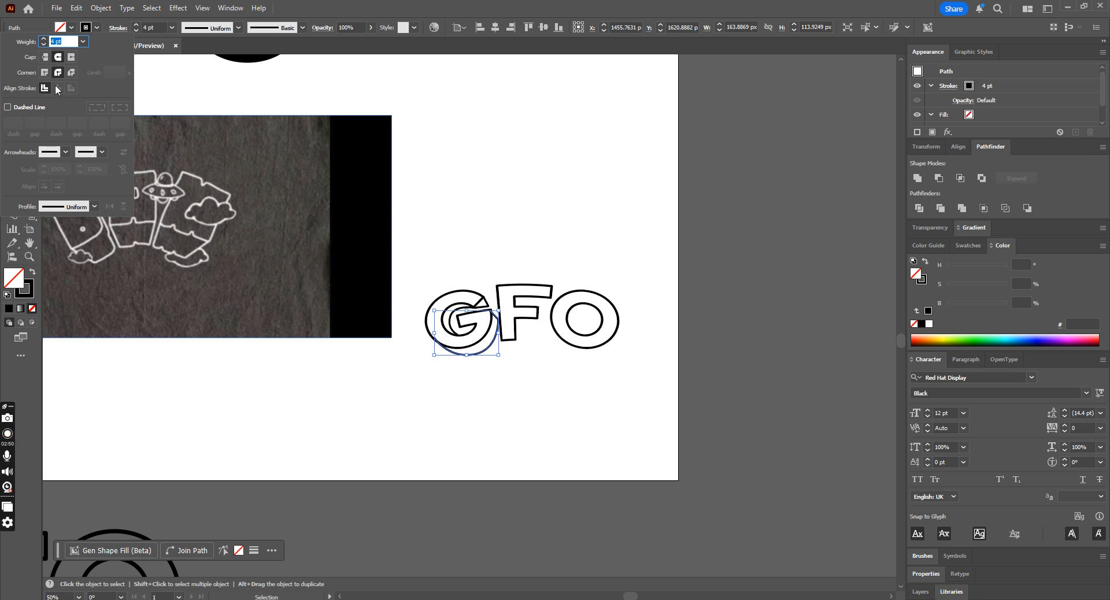
pyautogui.click(498, 245)
# - Ungroup the warped GFO letters so each one can be selected separately
pyautogui.hotkey('ctrl', '+')
pyautogui.hotkey('ctrl', '+')
pyautogui.hotkey('ctrl', '+')
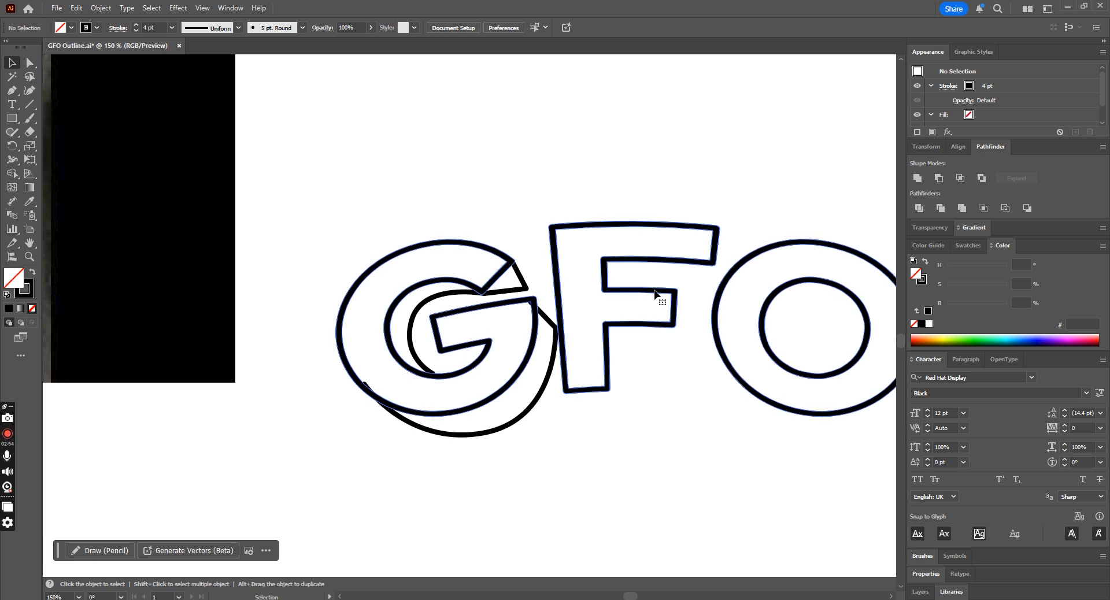
pyautogui.click(651, 294)
pyautogui.rightClick(646, 291)
pyautogui.click(694, 419)
pyautogui.click(681, 370)
# - Move the F and O together slightly to the right, away from the G
pyautogui.moveTo(617, 161); pyautogui.dragTo(747, 342)
pyautogui.moveTo(723, 292); pyautogui.dragTo(729, 290)
pyautogui.hotkey('ctrl', 'z')
pyautogui.moveTo(804, 445); pyautogui.dragTo(635, 197)
pyautogui.moveTo(675, 291); pyautogui.dragTo(682, 289)
pyautogui.click(616, 414)
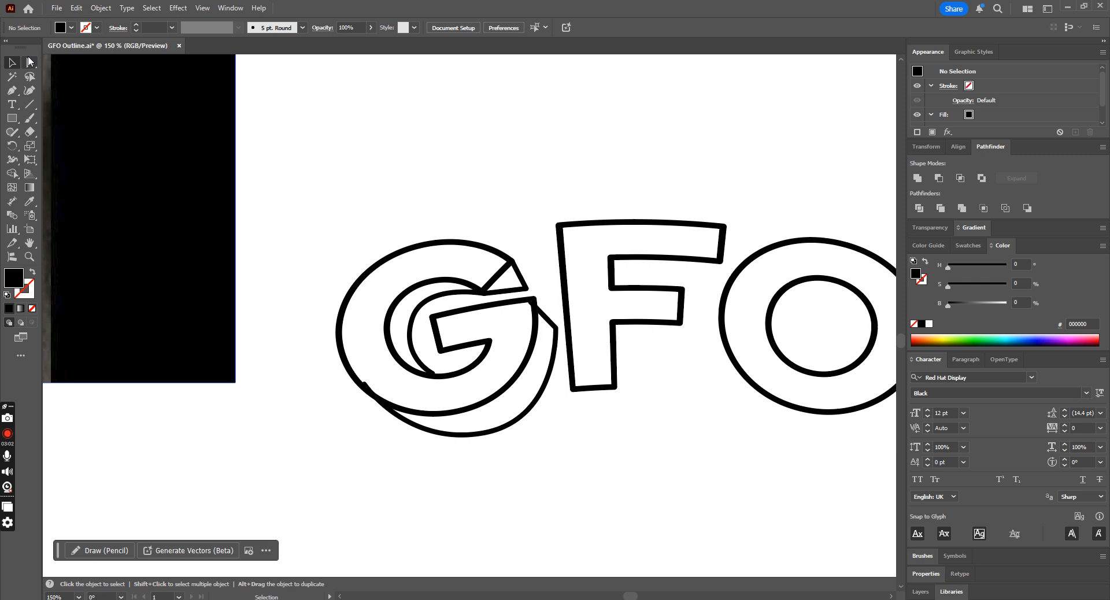
# - Move the corner anchor of the G's lower path up and outward, close to the F's stem
pyautogui.click(30, 62)
pyautogui.click(556, 333)
pyautogui.click(532, 302)
pyautogui.moveTo(532, 302); pyautogui.dragTo(559, 317)
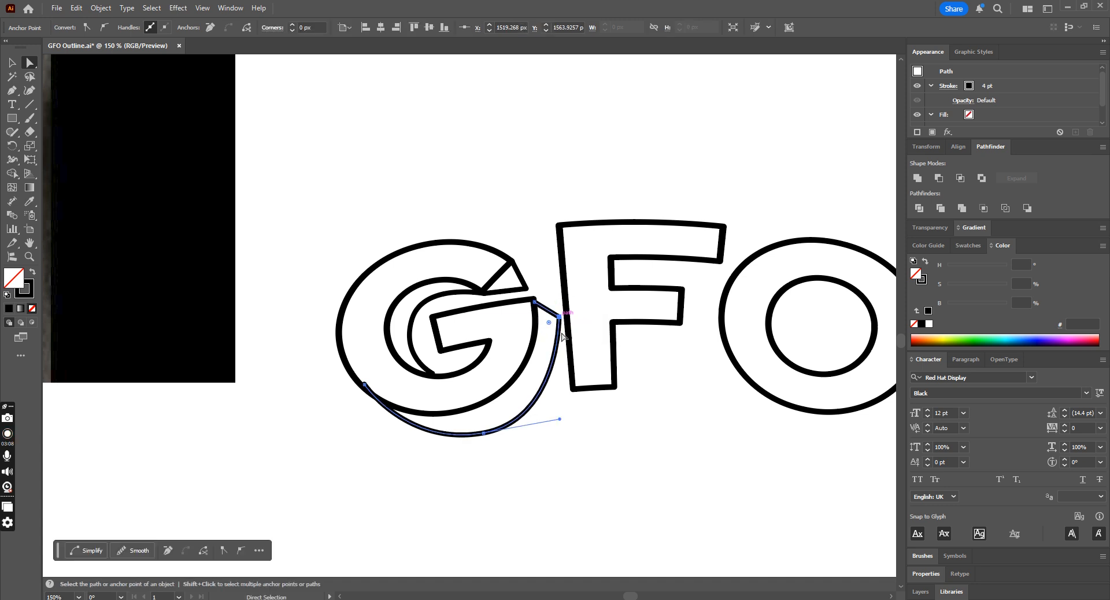
# - Raise the lower path's bottom anchor slightly, place its left end on the G's outline, and adjust the left handle to smooth the curve
pyautogui.moveTo(483, 430); pyautogui.dragTo(483, 427)
pyautogui.moveTo(364, 385); pyautogui.dragTo(354, 378)
pyautogui.moveTo(407, 444); pyautogui.dragTo(386, 440)
pyautogui.click(488, 466)
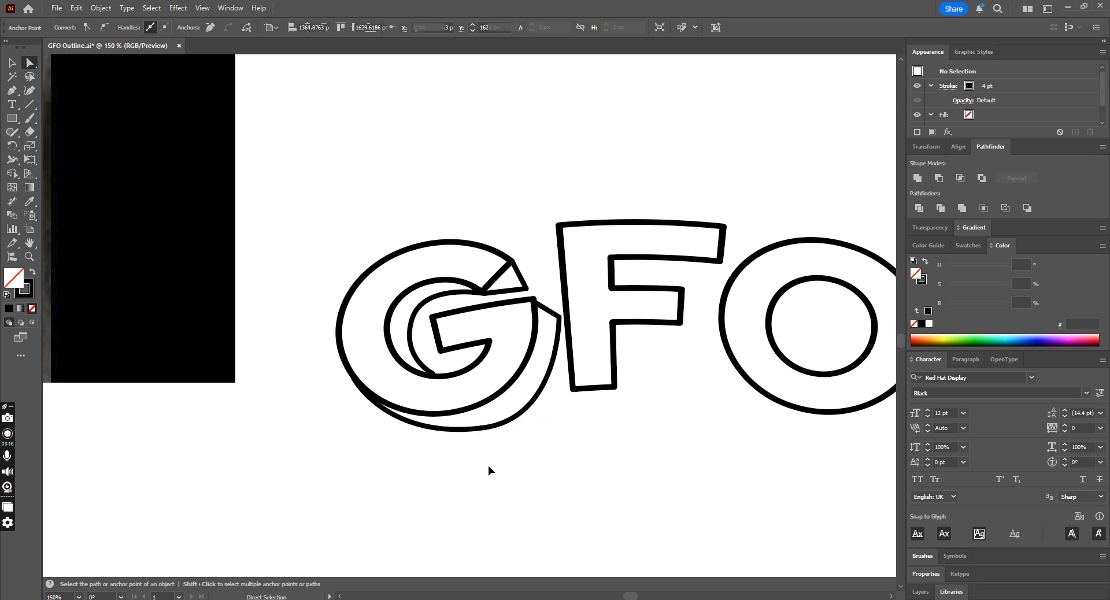
# - Pull the bottom anchor of the G's lower path further down and adjust its right handle to deepen the extruded side
pyautogui.hotkey('ctrl', '-')
pyautogui.hotkey('ctrl', '-')
pyautogui.hotkey('ctrl', '-')
pyautogui.hotkey('ctrl', '-')
pyautogui.hotkey('ctrl', '-')
pyautogui.hotkey('ctrl', '=')
pyautogui.hotkey('ctrl', '=')
pyautogui.hotkey('ctrl', '=')
pyautogui.hotkey('ctrl', '=')
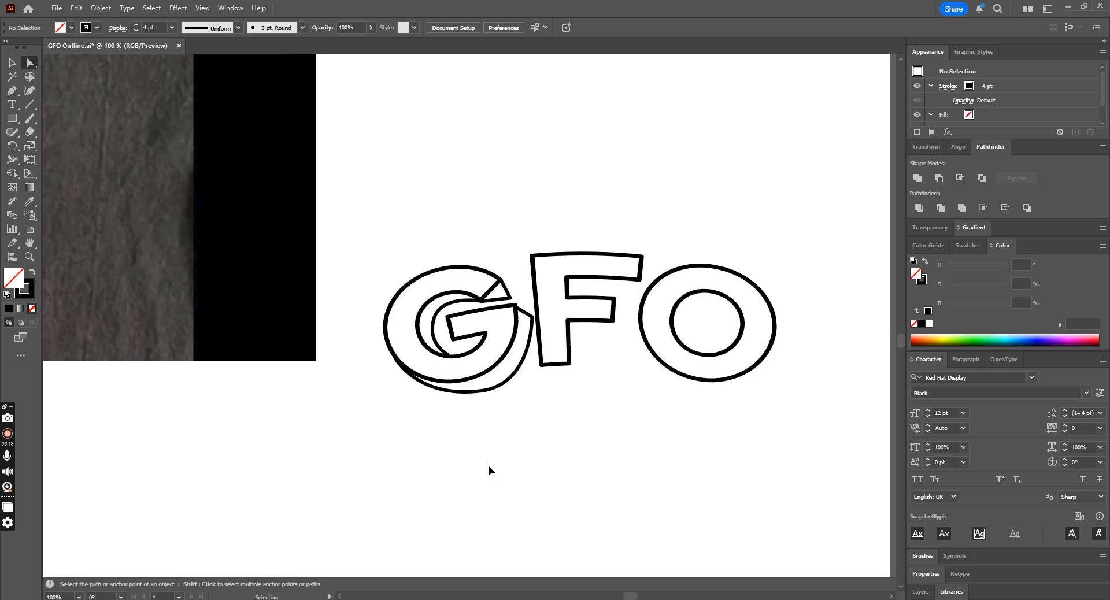
pyautogui.hotkey('ctrl', '=')
pyautogui.click(490, 428)
pyautogui.moveTo(488, 430); pyautogui.dragTo(488, 448)
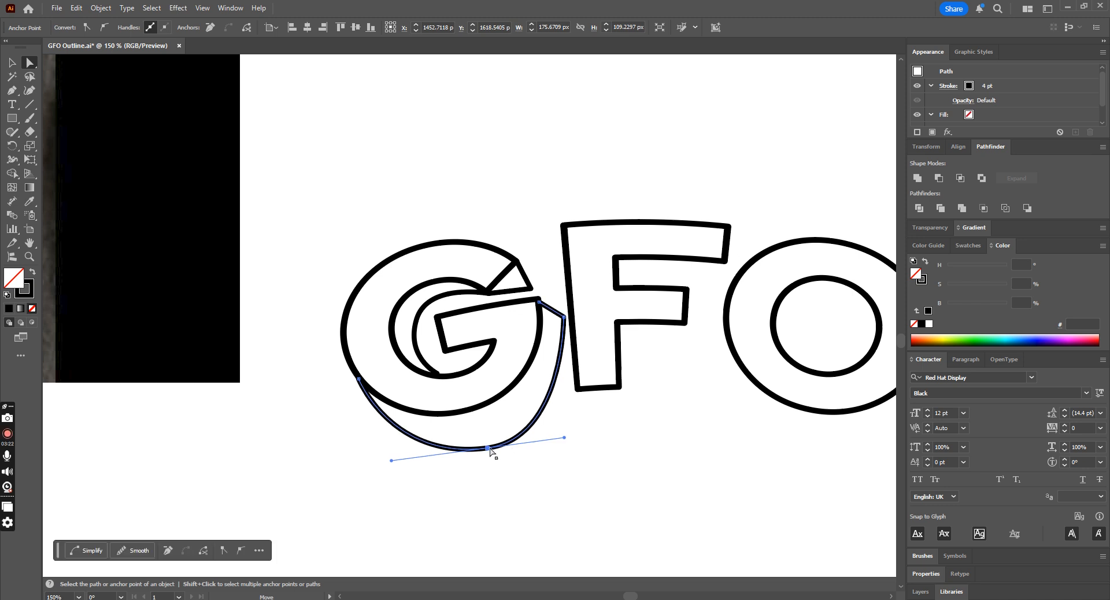
pyautogui.moveTo(564, 438)
pyautogui.mouseDown()
pyautogui.moveTo(575, 443)
pyautogui.moveTo(571, 433)
pyautogui.mouseUp()
pyautogui.click(620, 468)
# - Move the G together with its added paths slightly left and up, widening the gap to the F
pyautogui.hotkey('ctrl', '-')
pyautogui.hotkey('ctrl', '-')
pyautogui.hotkey('ctrl', '-')
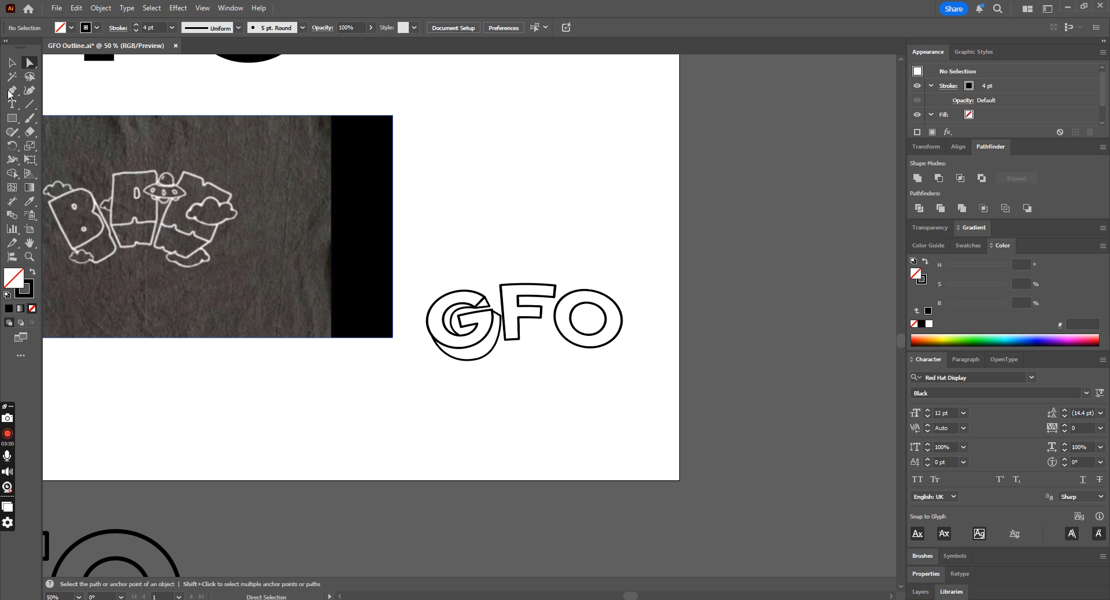
pyautogui.click(17, 65)
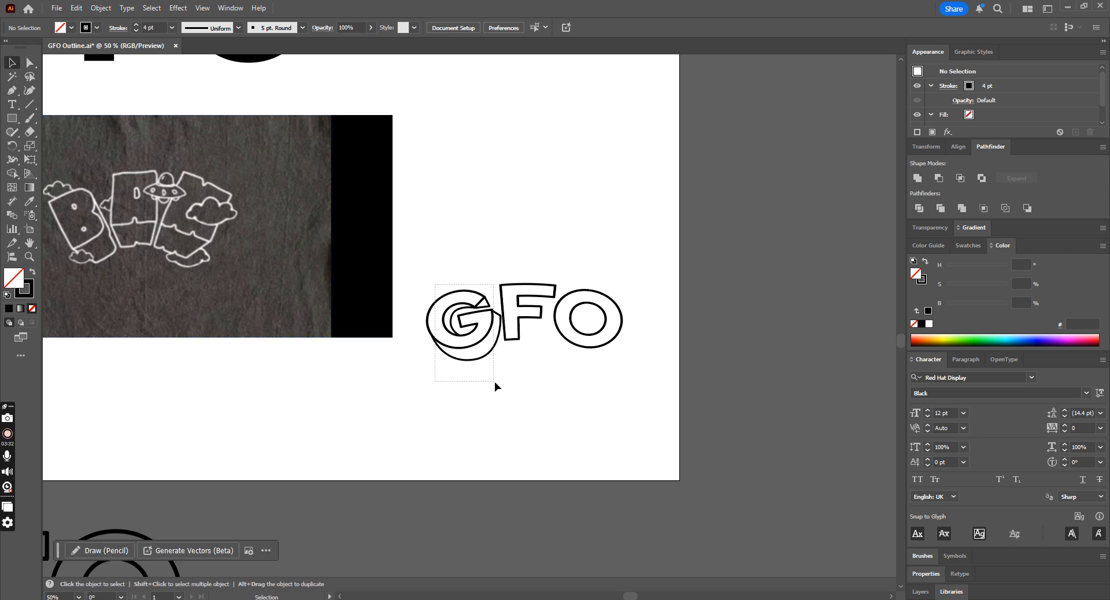
pyautogui.click(489, 334)
pyautogui.moveTo(490, 335); pyautogui.dragTo(482, 332)
pyautogui.click(559, 419)
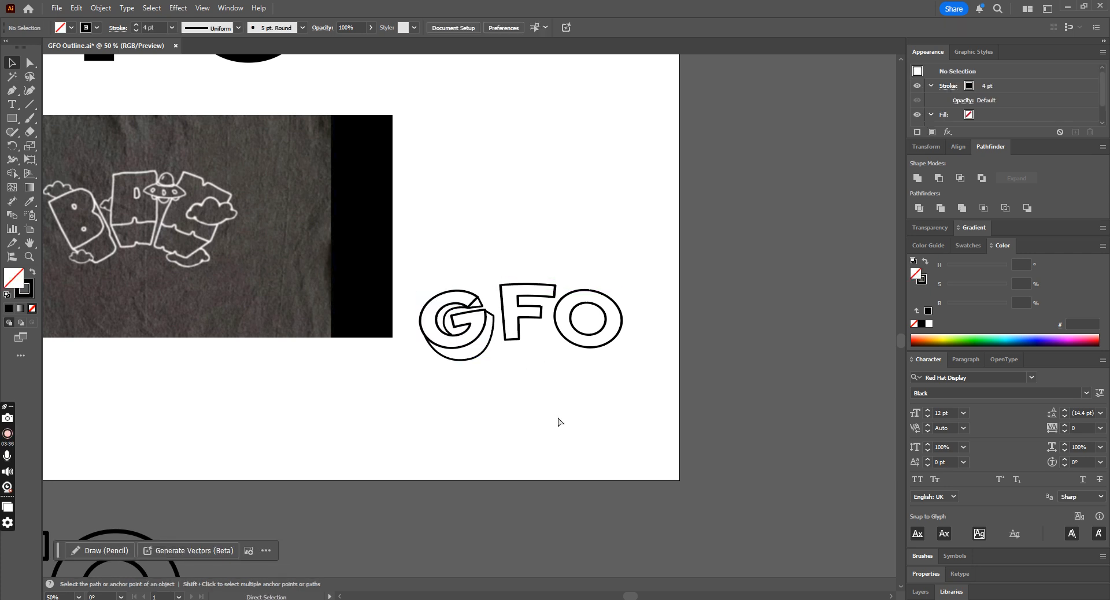
# - Start a Pen path at the lower inner corner of the F's upper gap with a short diagonal segment rising into the gap
pyautogui.click(526, 296)
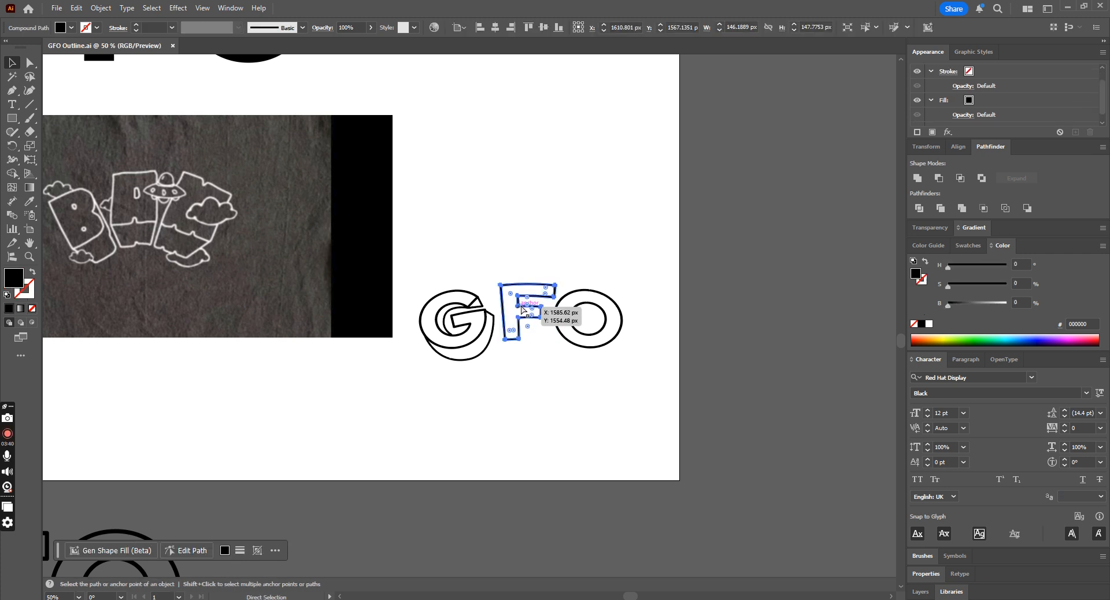
pyautogui.hotkey('ctrl', '+')
pyautogui.hotkey('ctrl', '+')
pyautogui.click(564, 192)
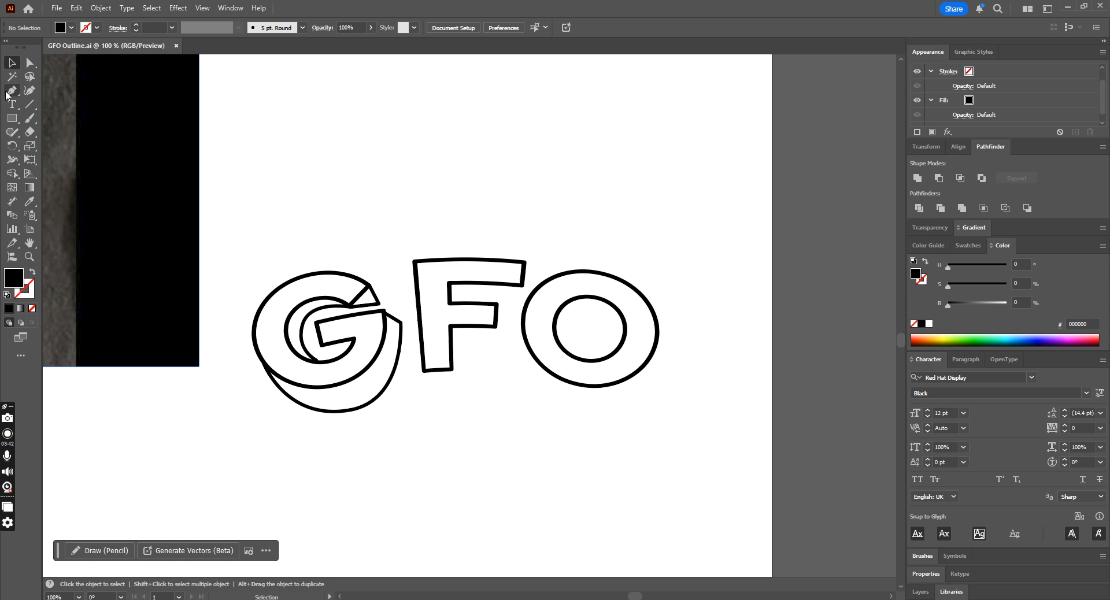
pyautogui.click(10, 92)
pyautogui.click(452, 301)
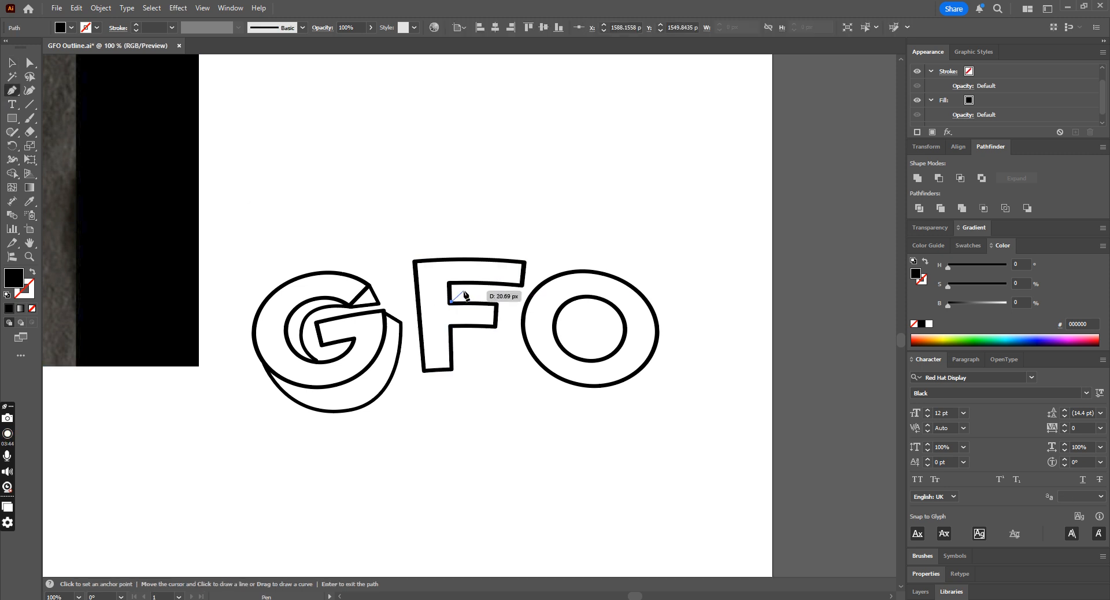
pyautogui.click(464, 290)
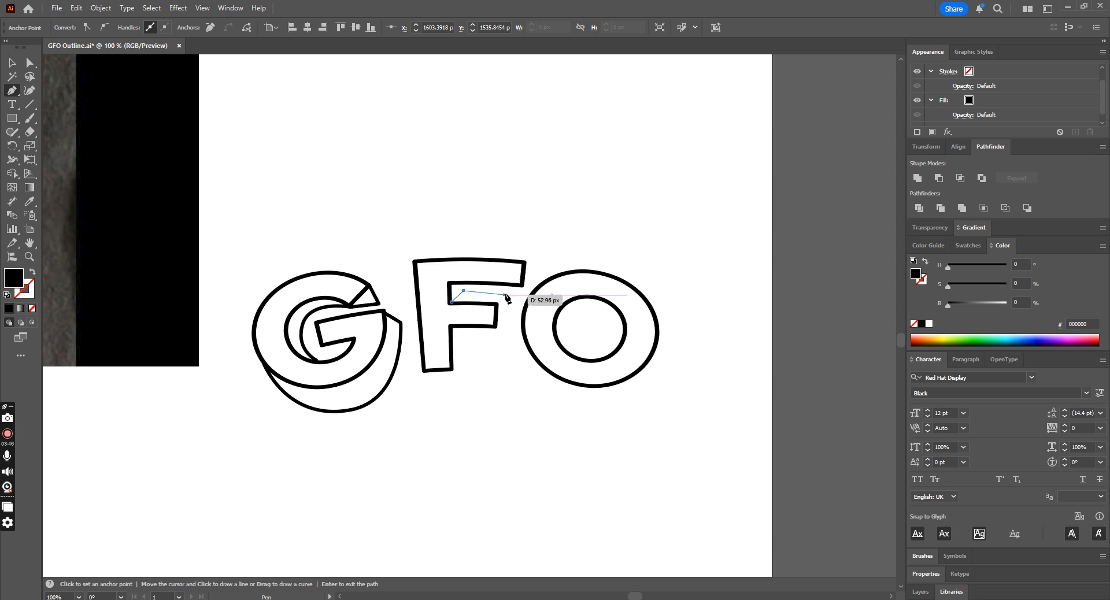
pyautogui.click(521, 294)
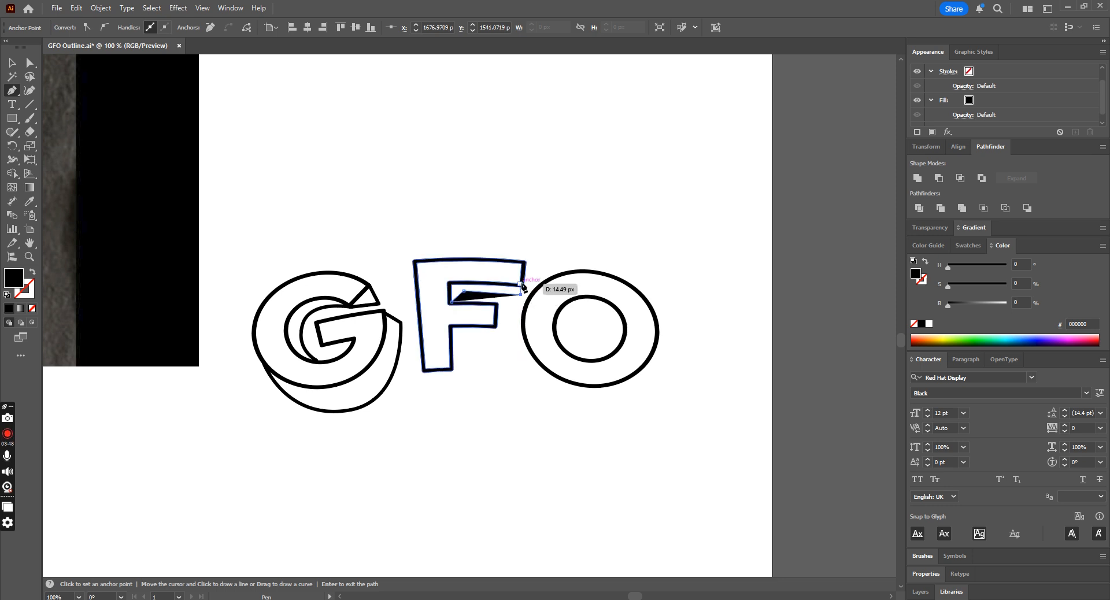
pyautogui.hotkey('ctrl', 'z')
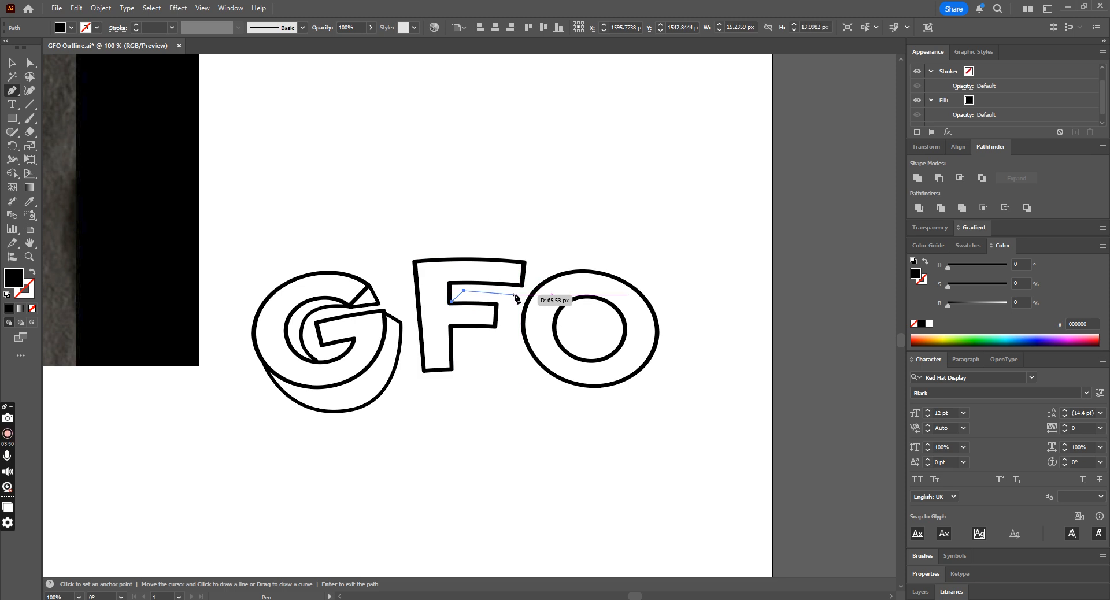
# - Extend the F path beneath the upper arm to near its outer end and finish it at the arm's lower-right corner
pyautogui.hotkey('ctrl', '-')
pyautogui.hotkey('ctrl', '-')
pyautogui.hotkey('ctrl', '-')
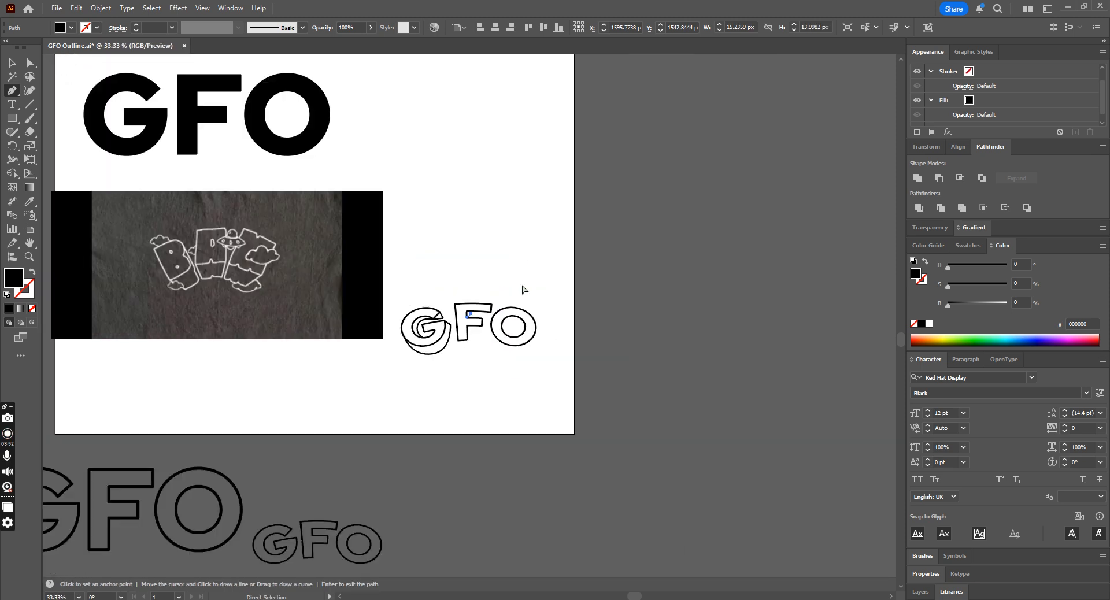
pyautogui.hotkey('ctrl', '+')
pyautogui.hotkey('ctrl', '+')
pyautogui.hotkey('ctrl', '+')
pyautogui.hotkey('ctrl', '+')
pyautogui.hotkey('ctrl', '+')
pyautogui.hotkey('ctrl', '+')
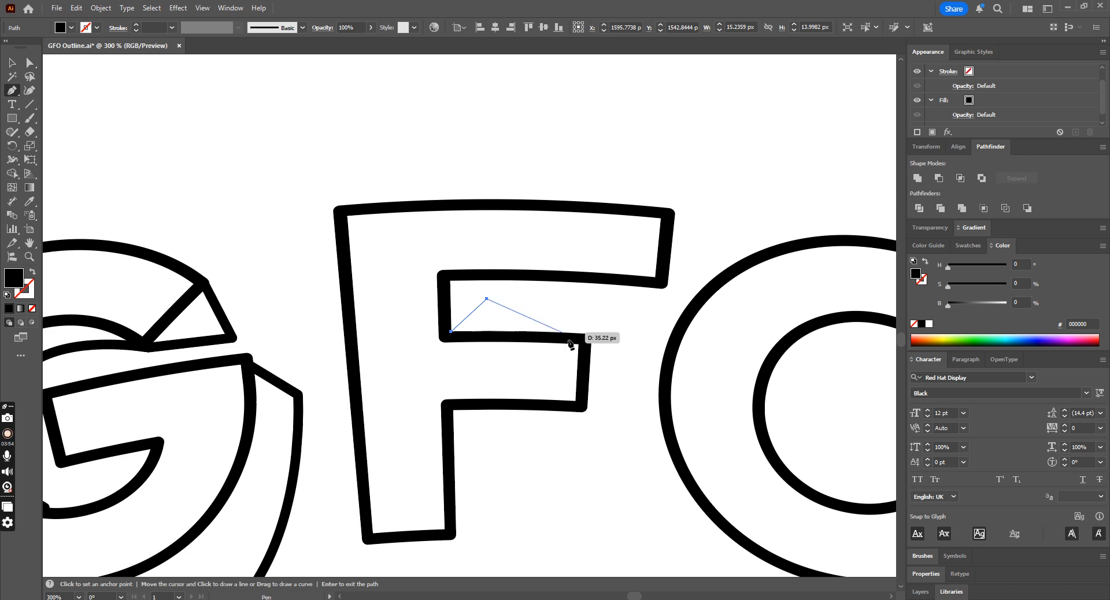
pyautogui.click(645, 314)
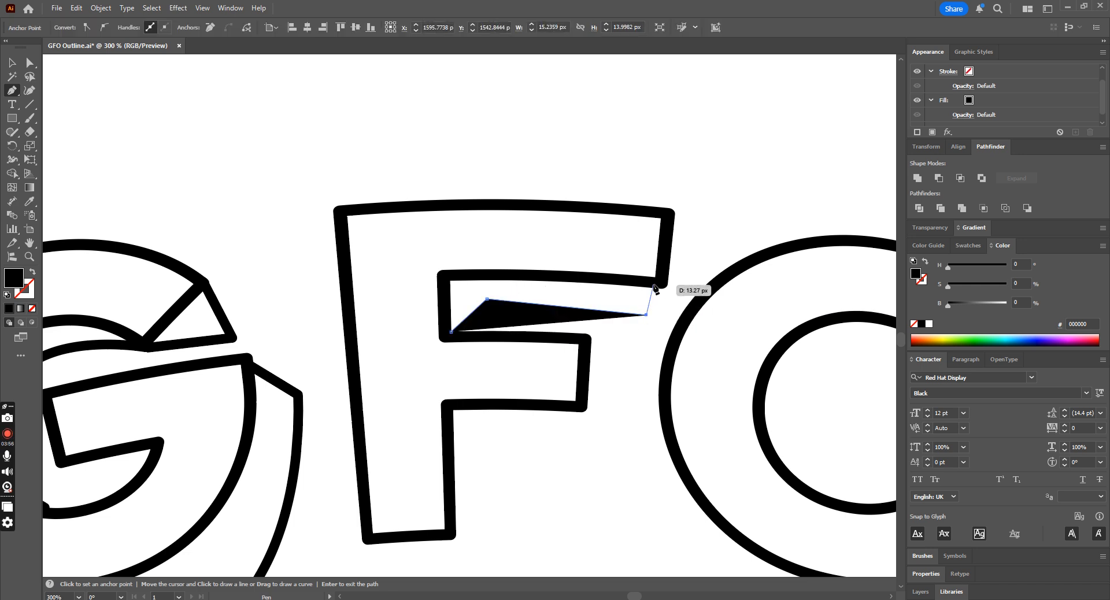
pyautogui.click(661, 280)
# - Copy the G path's black 4 pt stroke without fill onto the F path using the Eyedropper, and use round stroke corners
pyautogui.click(30, 204)
pyautogui.click(227, 323)
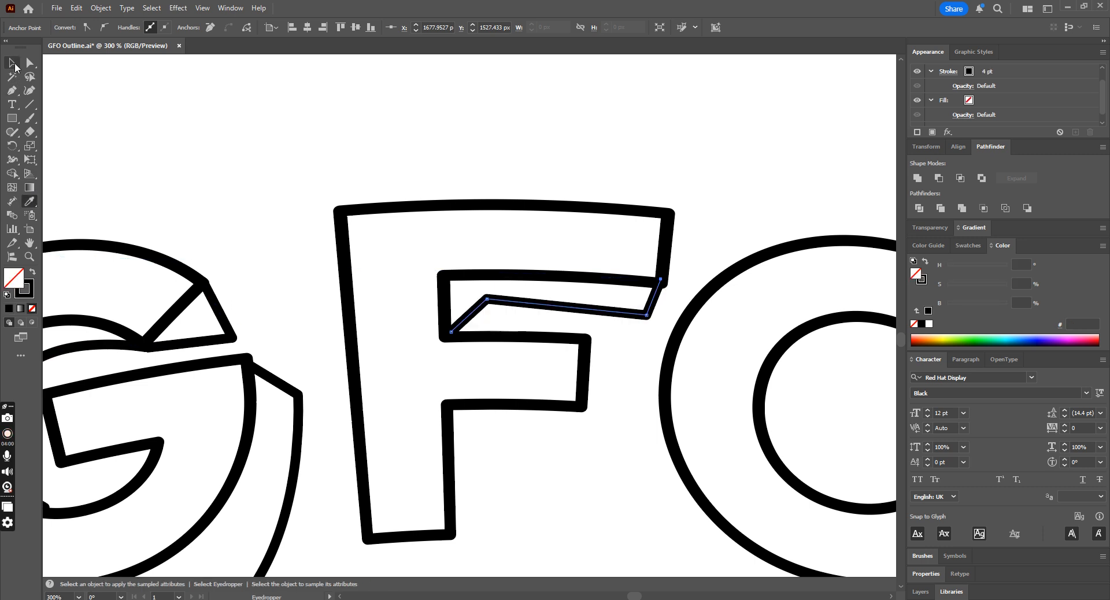
pyautogui.click(12, 62)
pyautogui.click(526, 302)
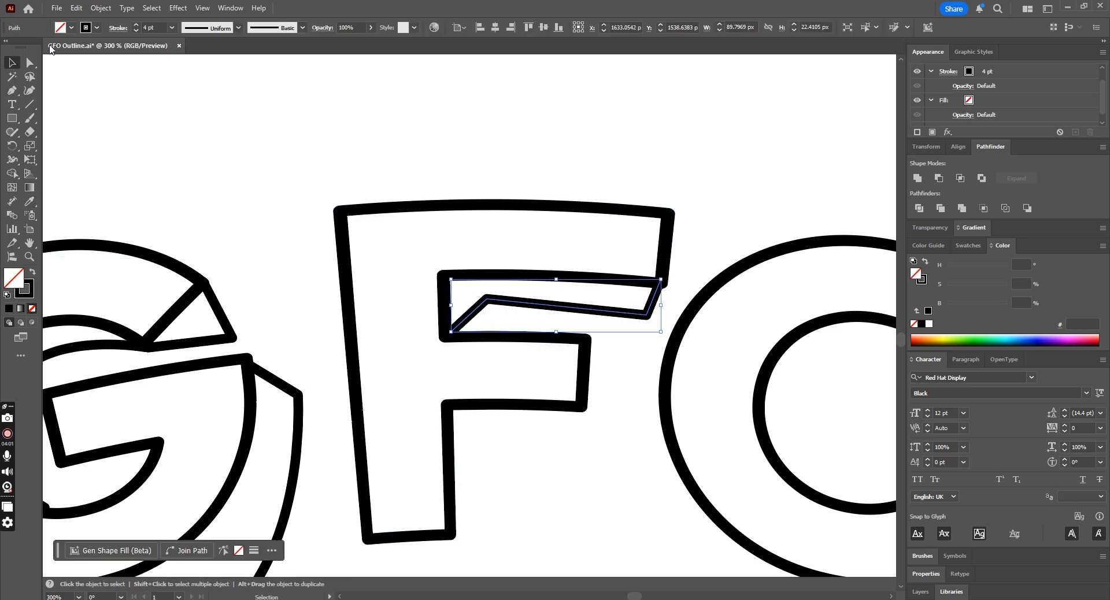
pyautogui.click(110, 28)
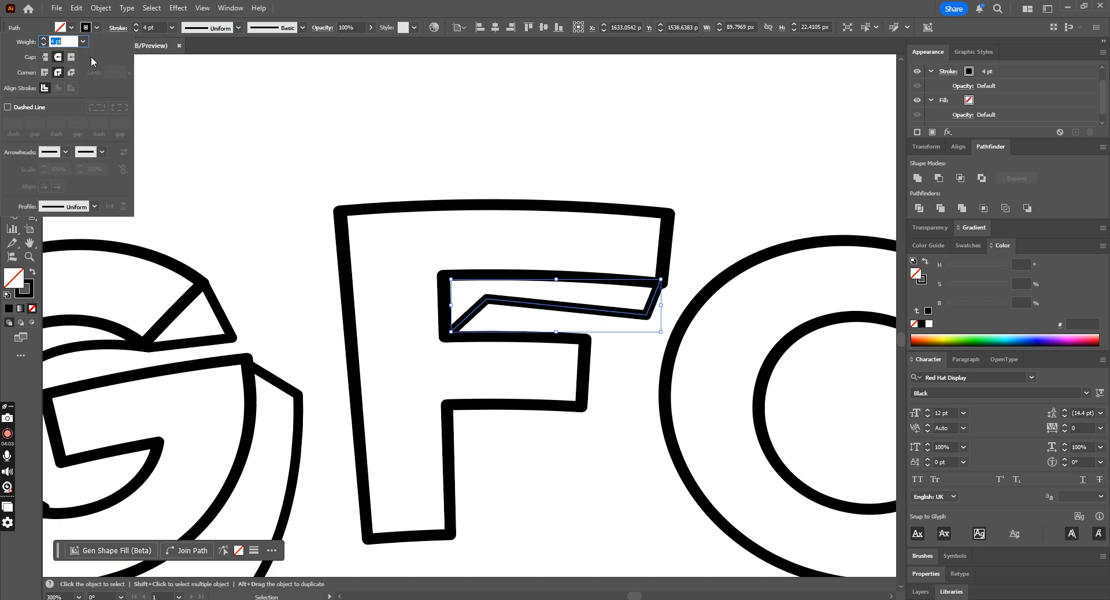
pyautogui.click(59, 74)
pyautogui.click(503, 124)
pyautogui.hotkey('ctrl', '-')
pyautogui.hotkey('ctrl', '-')
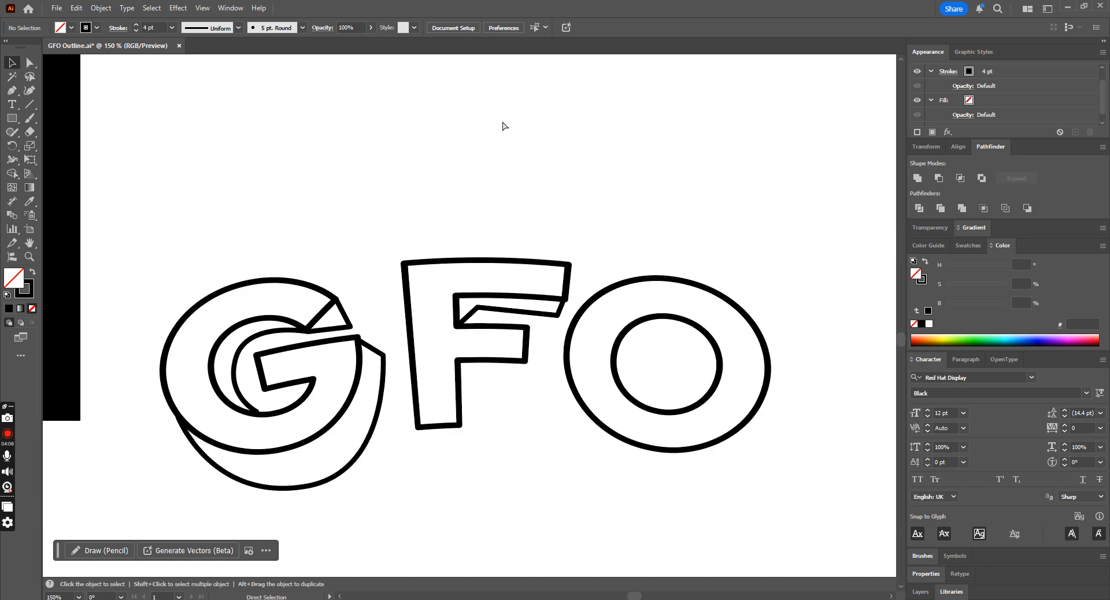
# - Start a Pen path at the upper-right corner of the F's middle arm, running around its end and back beneath the arm toward the stem
pyautogui.click(12, 94)
pyautogui.hotkey('ctrl', '-')
pyautogui.hotkey('ctrl', '-')
pyautogui.hotkey('ctrl', '-')
pyautogui.hotkey('ctrl', '-')
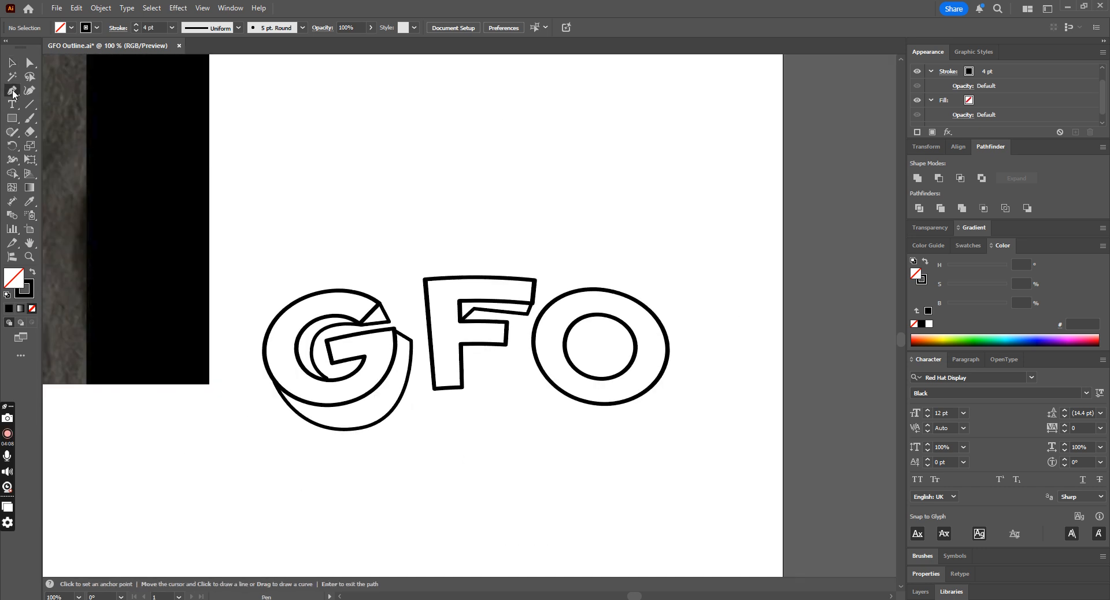
pyautogui.hotkey('ctrl', '+')
pyautogui.hotkey('ctrl', '+')
pyautogui.hotkey('ctrl', '-')
pyautogui.hotkey('ctrl', '+')
pyautogui.hotkey('ctrl', '+')
pyautogui.hotkey('ctrl', '+')
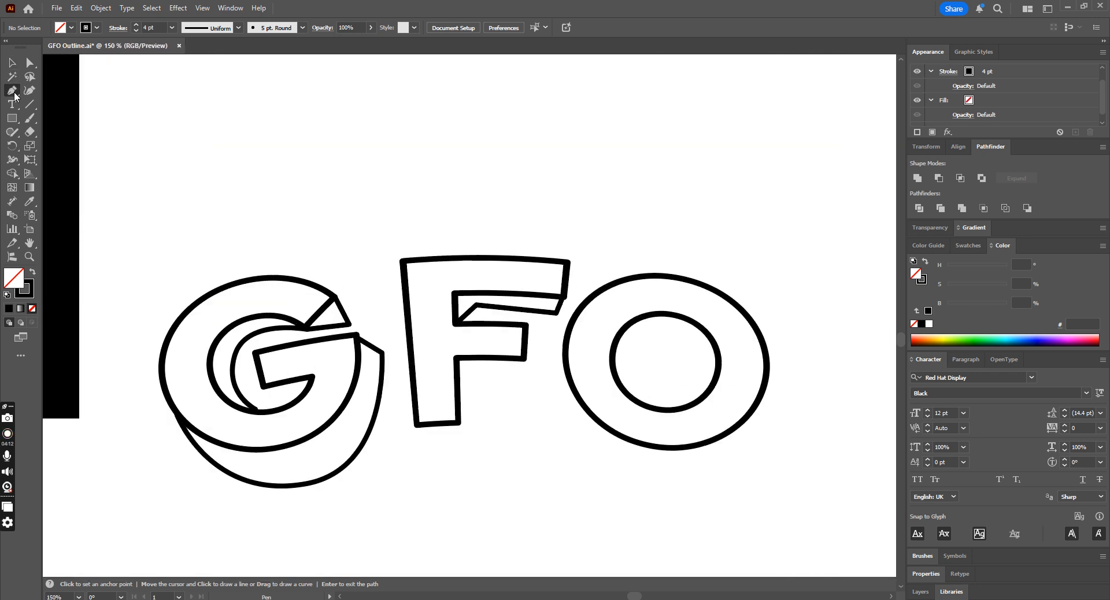
pyautogui.click(528, 325)
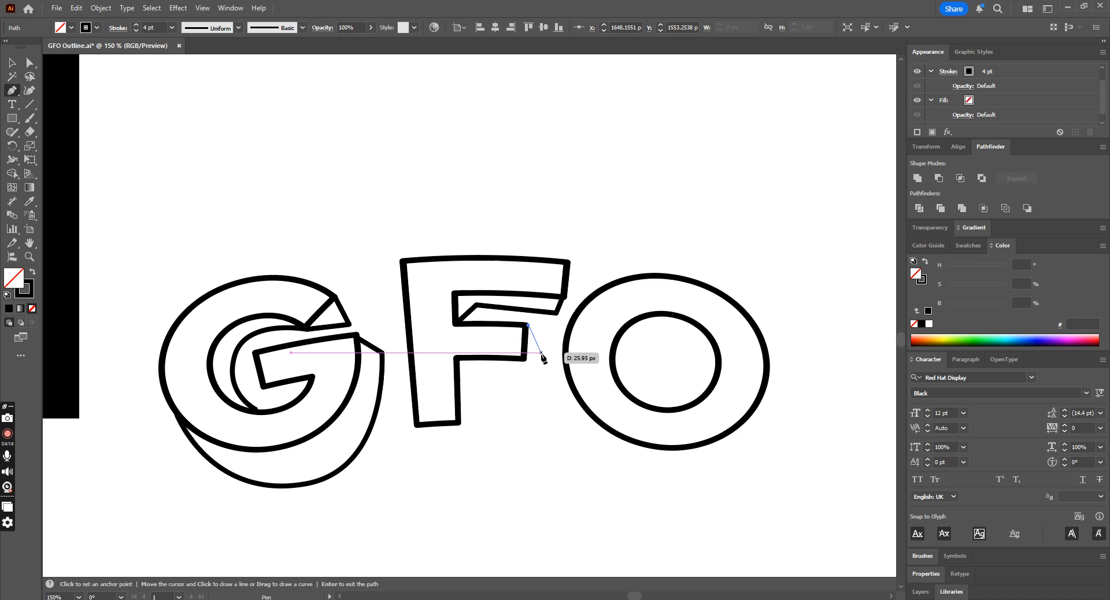
pyautogui.click(542, 337)
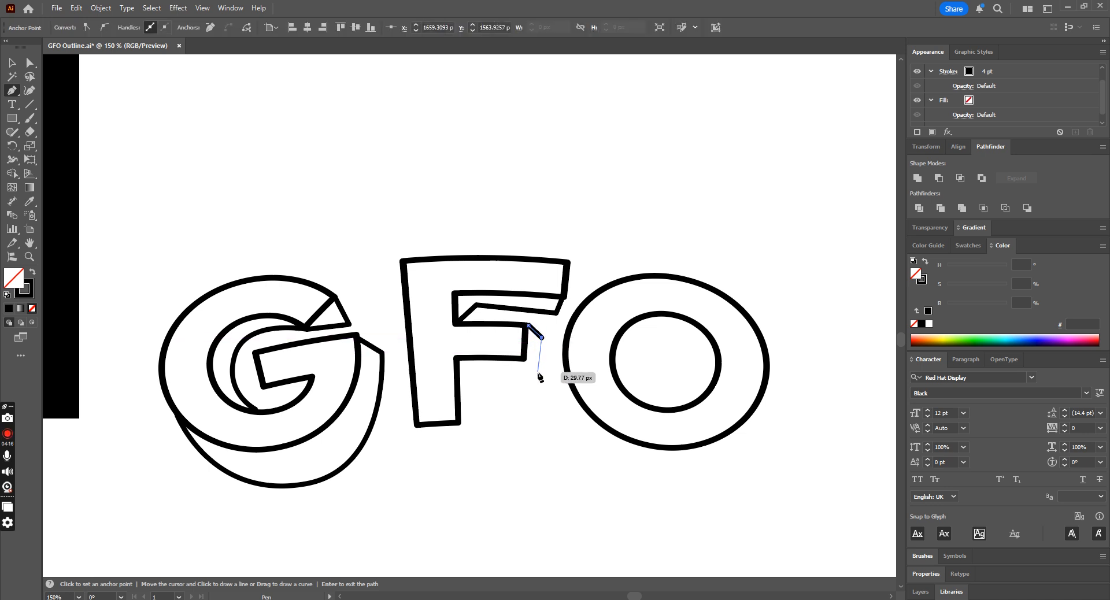
pyautogui.click(537, 377)
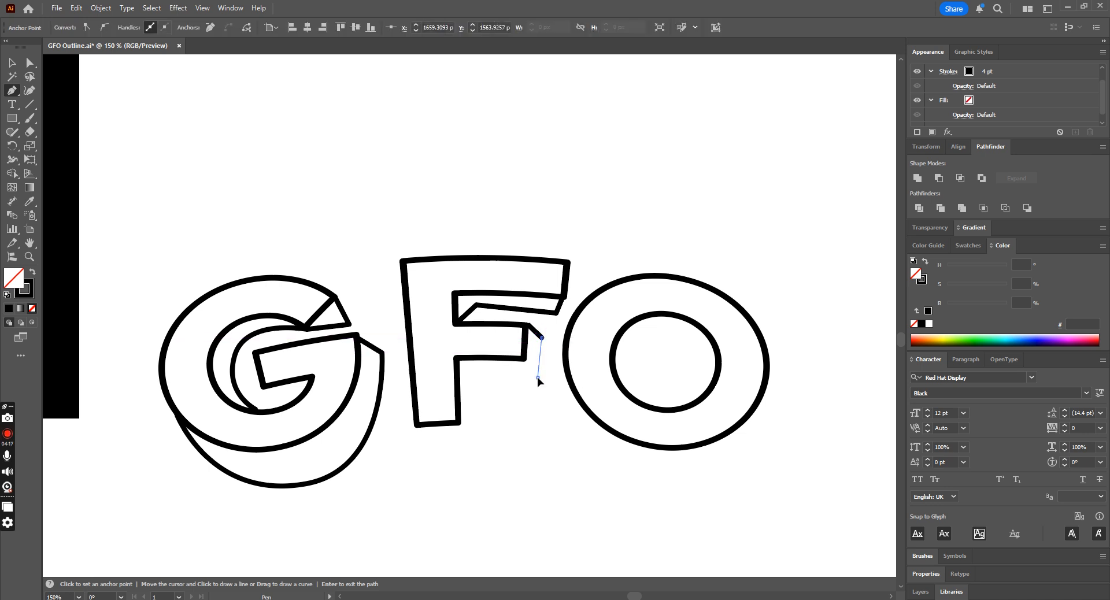
pyautogui.click(484, 380)
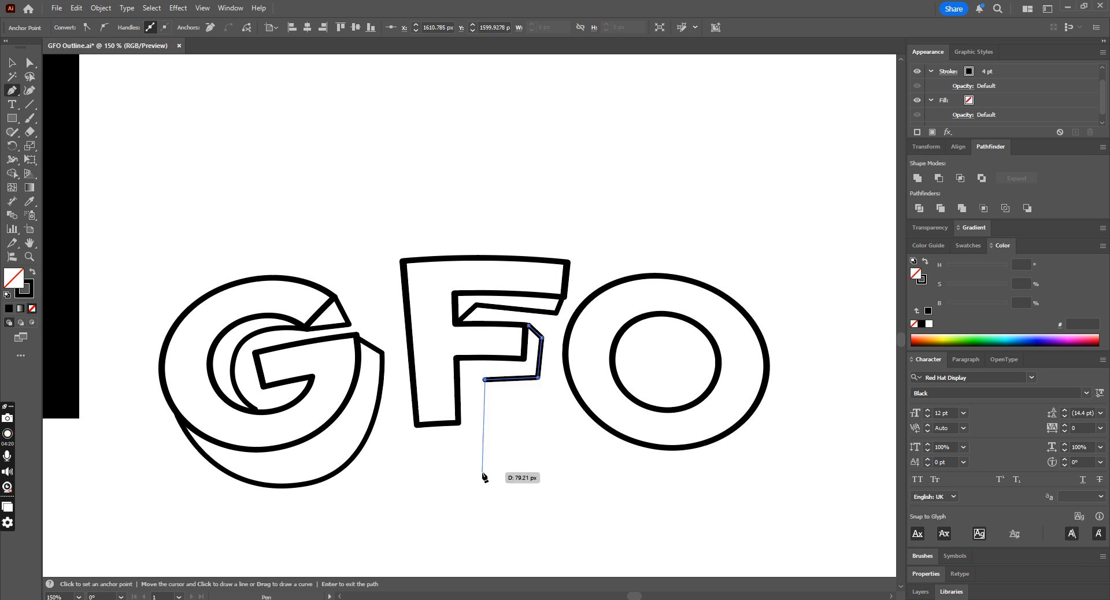
# - Extend the F's depth path down beside the stem, across below it, and finish it at the stem's lower-left corner
pyautogui.hotkey('ctrl', '-')
pyautogui.hotkey('ctrl', '-')
pyautogui.hotkey('ctrl', '-')
pyautogui.hotkey('ctrl', '-')
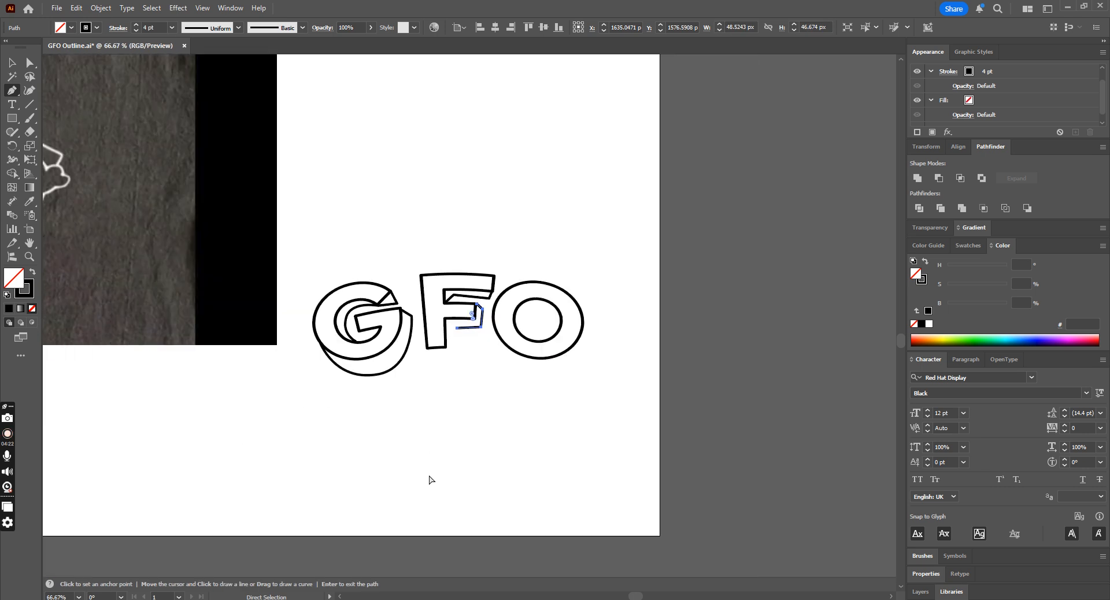
pyautogui.hotkey('ctrl', '+')
pyautogui.hotkey('ctrl', '+')
pyautogui.hotkey('ctrl', '+')
pyautogui.hotkey('ctrl', '+')
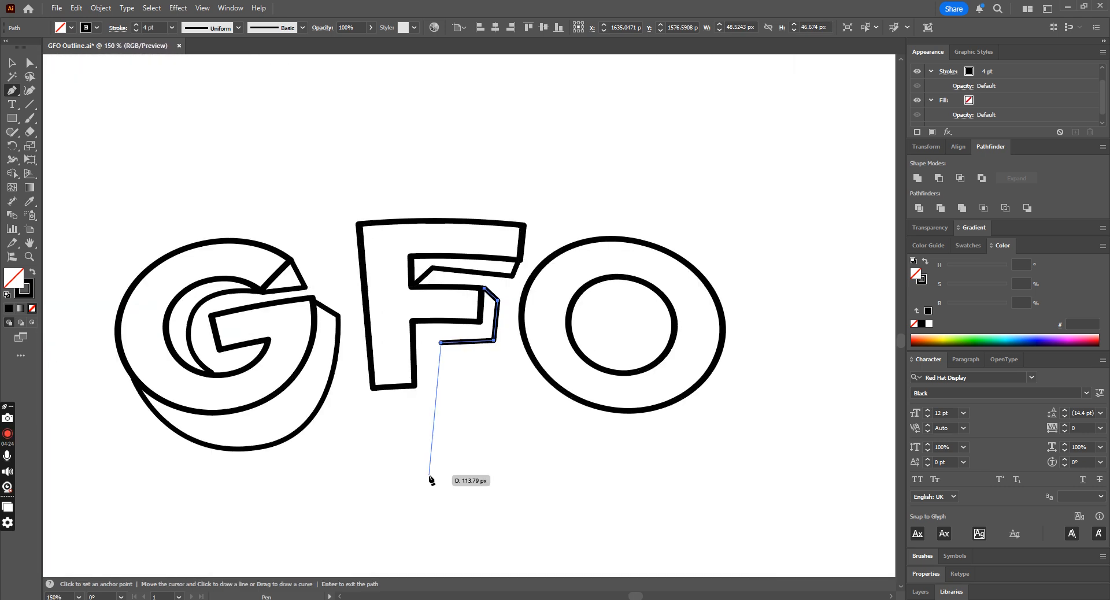
pyautogui.click(434, 427)
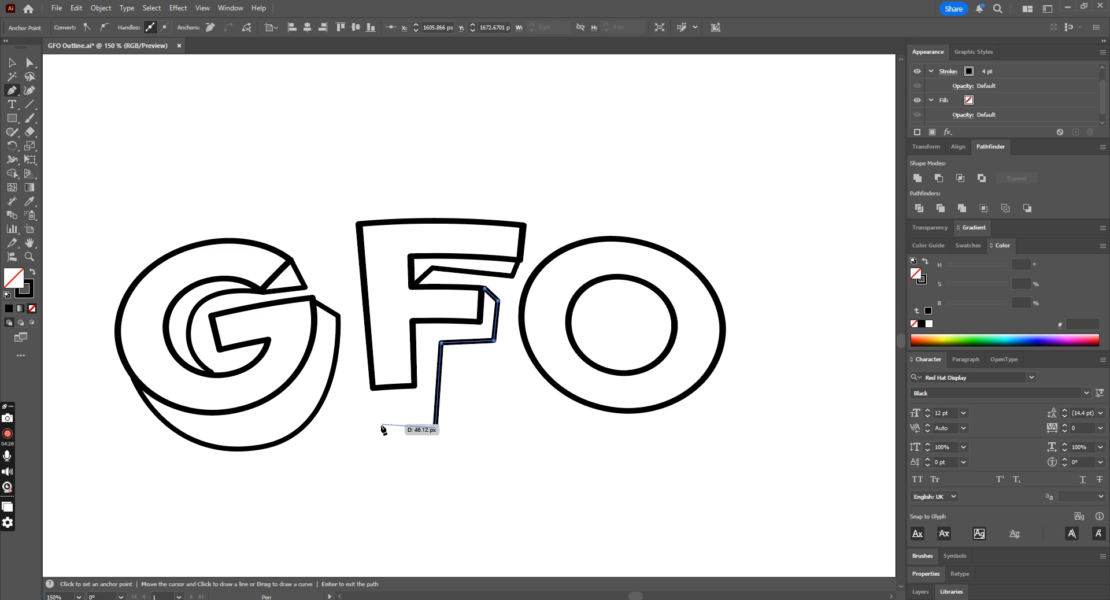
pyautogui.click(376, 428)
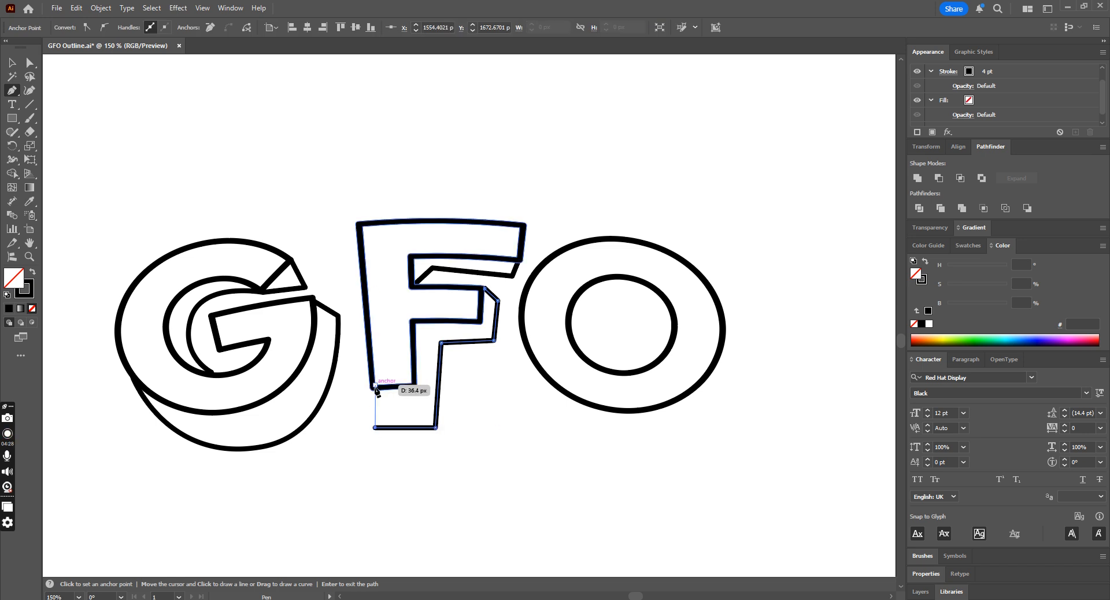
pyautogui.click(371, 384)
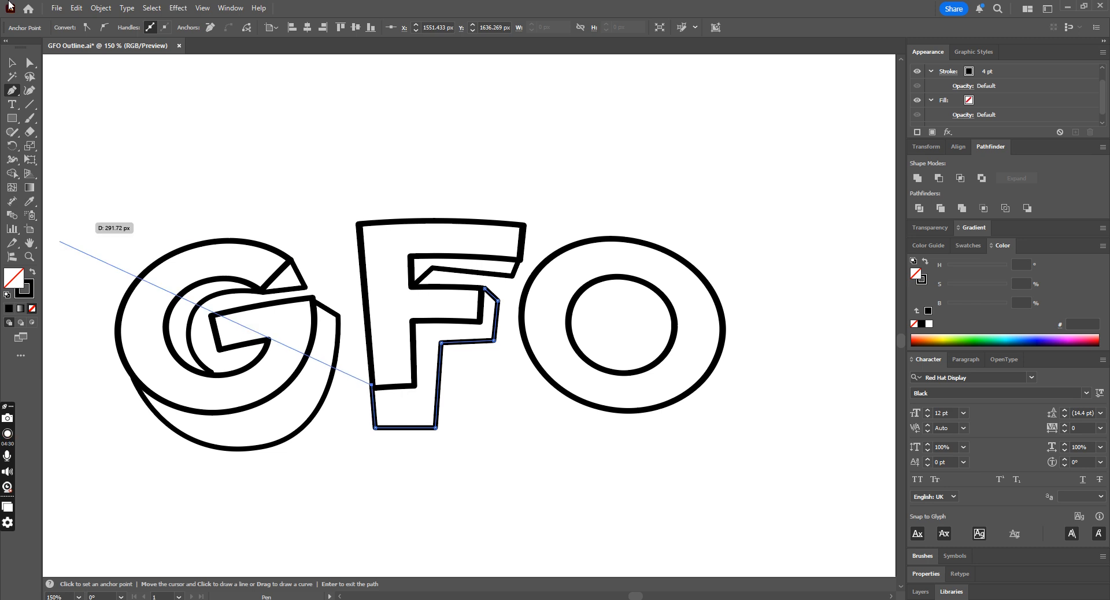
pyautogui.click(14, 62)
pyautogui.click(334, 89)
# - Delete the inner bend's anchor point from the depth path in the F's upper gap
pyautogui.hotkey('ctrl', '-')
pyautogui.hotkey('ctrl', '-')
pyautogui.hotkey('ctrl', '-')
pyautogui.hotkey('ctrl', '-')
pyautogui.hotkey('ctrl', '-')
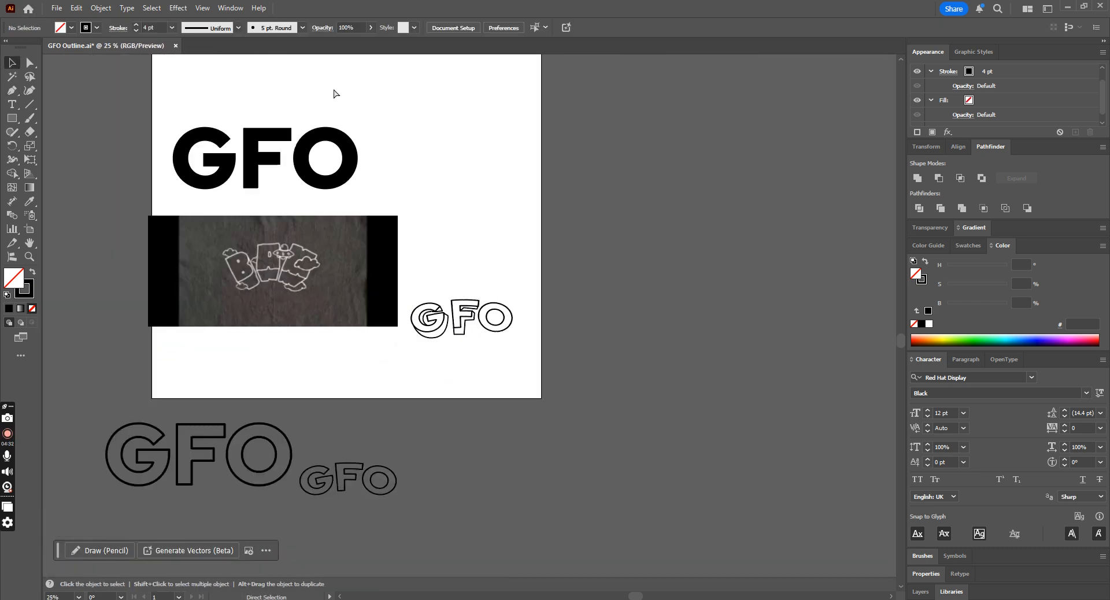
pyautogui.hotkey('ctrl', '+')
pyautogui.hotkey('ctrl', '+')
pyautogui.hotkey('ctrl', '+')
pyautogui.hotkey('ctrl', '+')
pyautogui.hotkey('ctrl', '+')
pyautogui.hotkey('ctrl', '+')
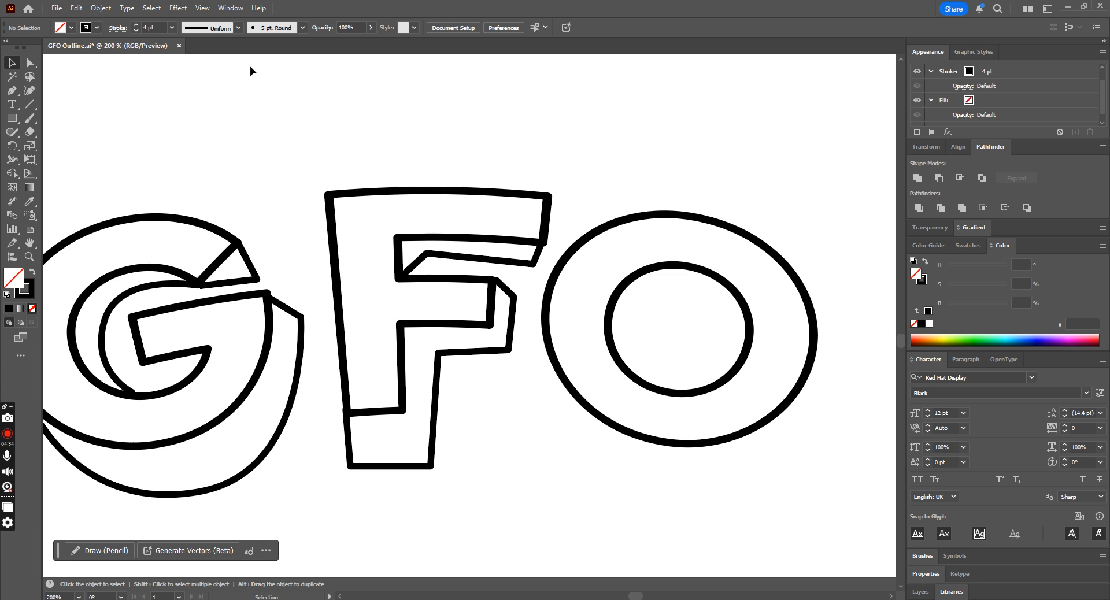
pyautogui.click(11, 91)
pyautogui.click(60, 119)
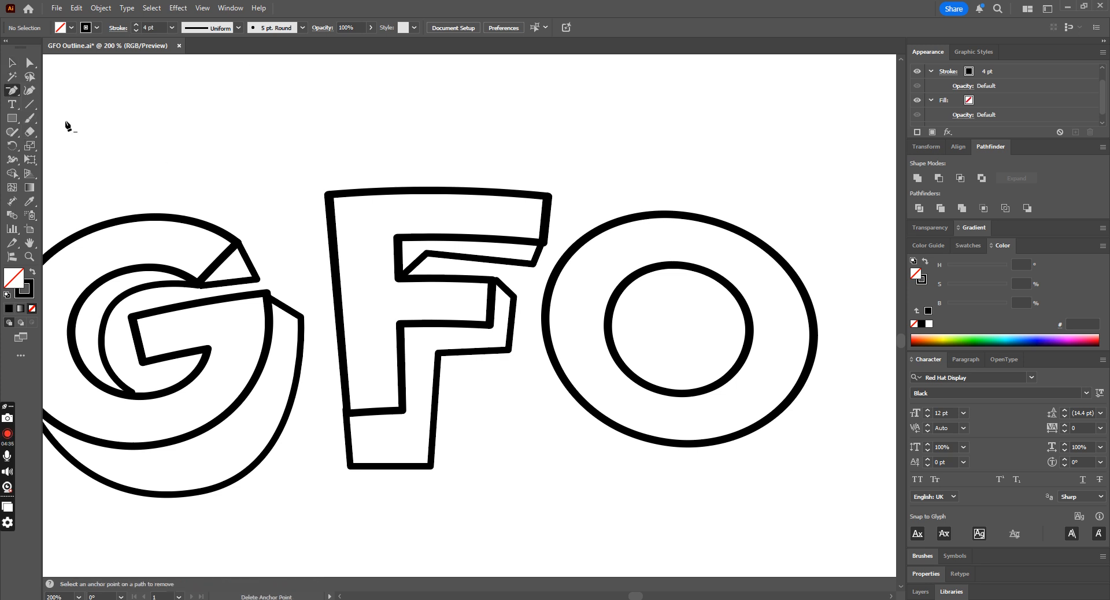
pyautogui.click(428, 254)
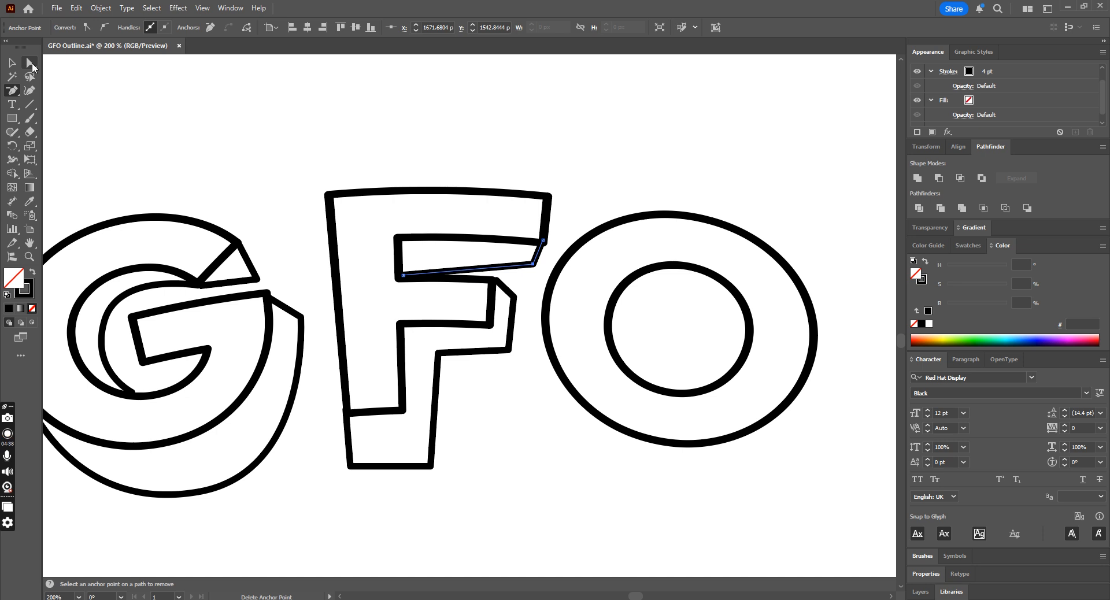
# - Move the inner end anchor of the F's upper gap path slightly up along the stem, levelling the line beneath the upper arm
pyautogui.click(30, 63)
pyautogui.moveTo(403, 276); pyautogui.dragTo(399, 263)
pyautogui.click(501, 131)
pyautogui.hotkey('ctrl', '-')
pyautogui.hotkey('ctrl', '-')
pyautogui.hotkey('ctrl', '-')
pyautogui.hotkey('ctrl', '-')
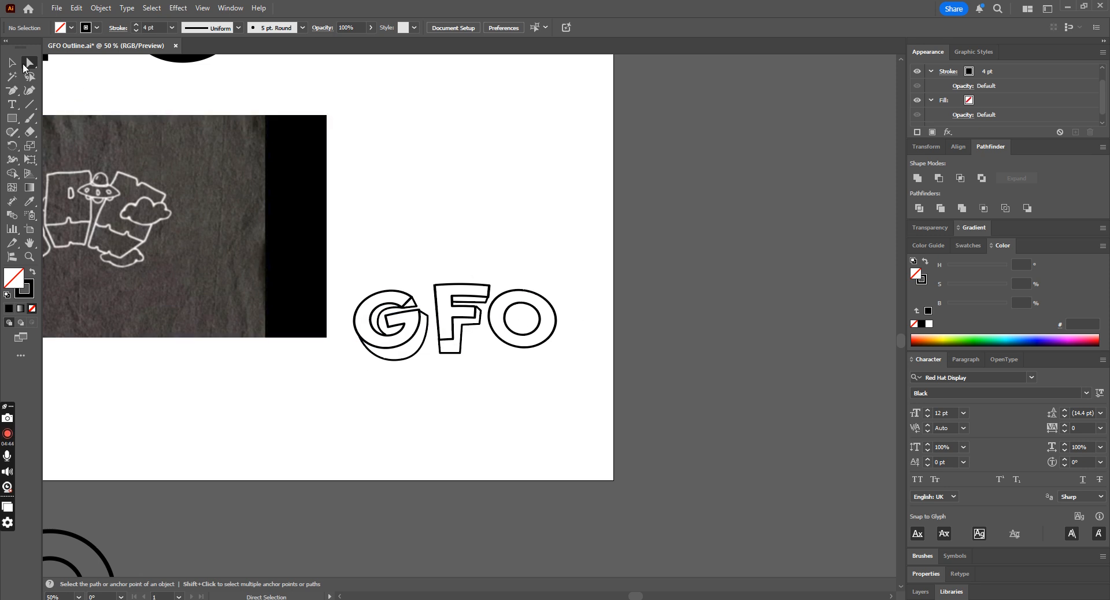
# - Bow the bottom segment of the F's depth path slightly upward with the Anchor Point tool, and save the document
pyautogui.press('v')
pyautogui.hotkey('ctrl', '+')
pyautogui.hotkey('ctrl', '+')
pyautogui.hotkey('ctrl', '+')
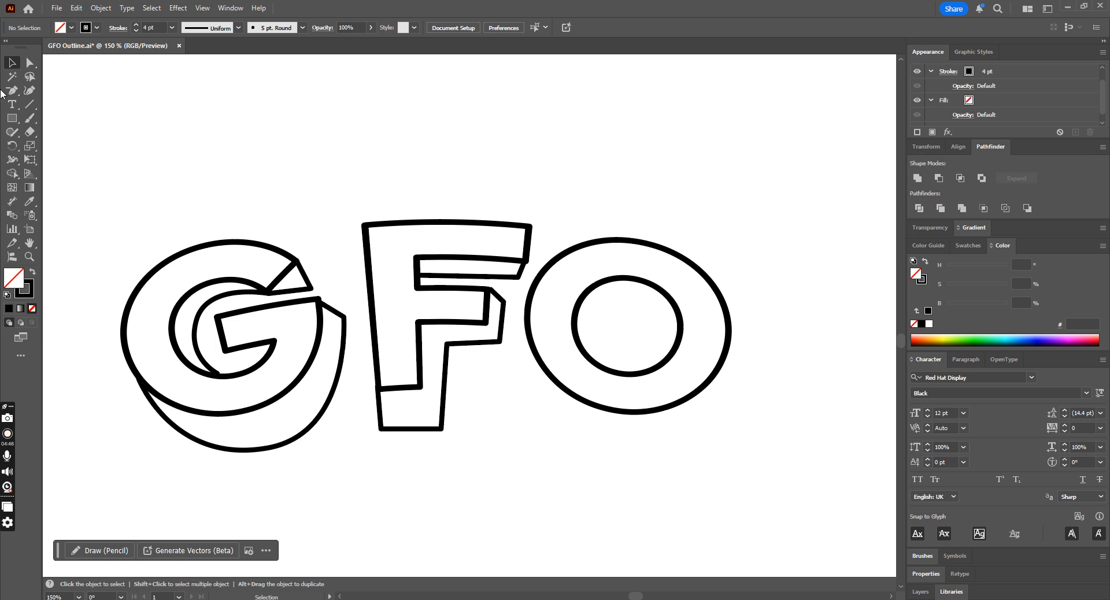
pyautogui.moveTo(21, 93); pyautogui.dragTo(40, 134)
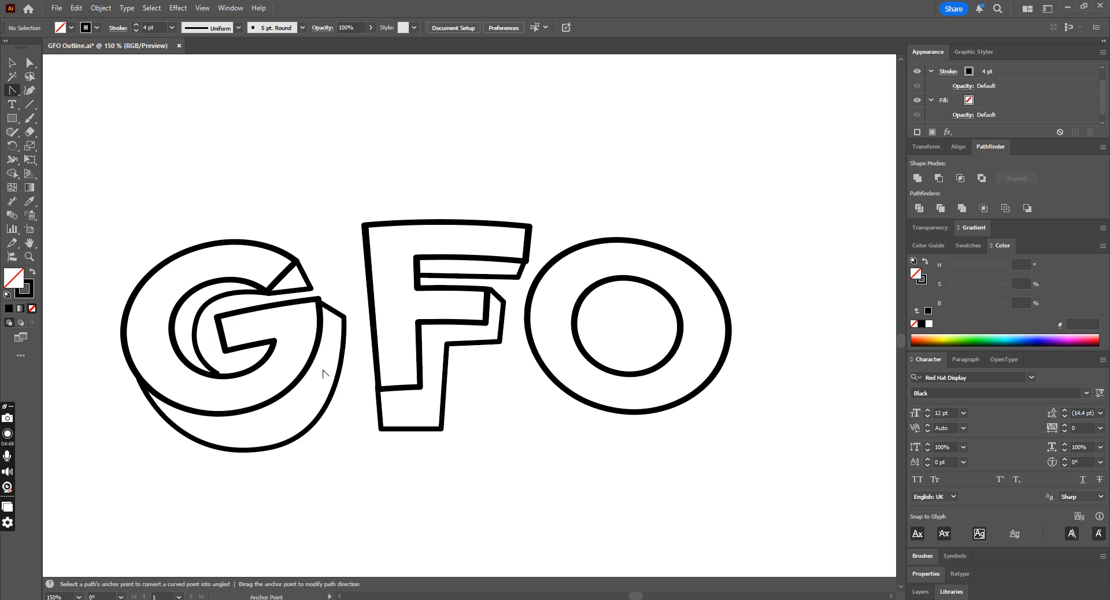
pyautogui.moveTo(409, 430); pyautogui.dragTo(407, 427)
pyautogui.moveTo(409, 427); pyautogui.dragTo(409, 427)
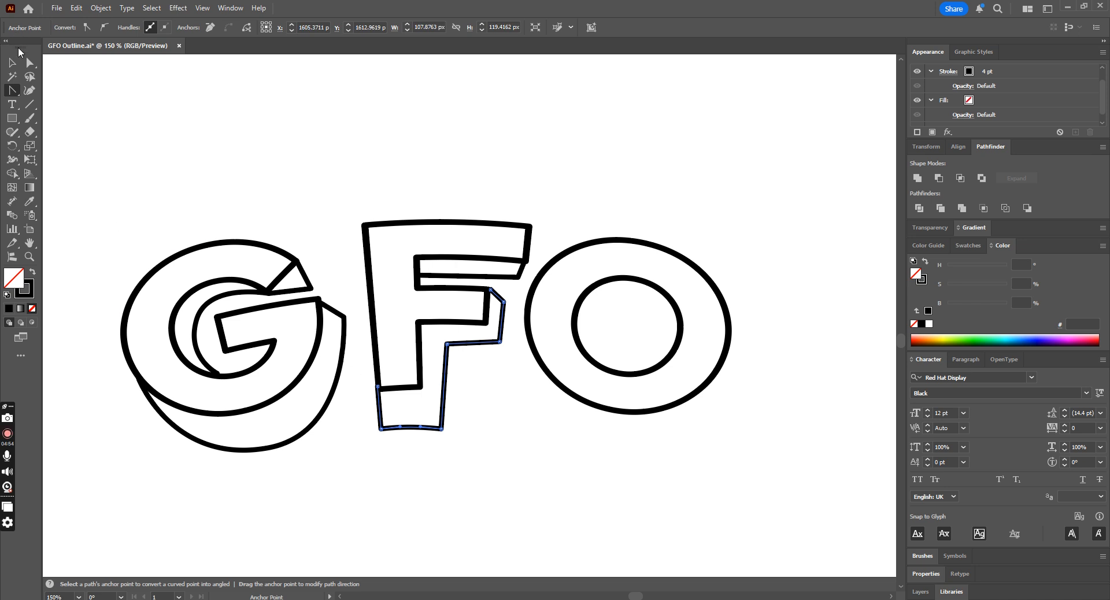
pyautogui.click(13, 62)
pyautogui.click(372, 98)
pyautogui.hotkey('ctrl', '-')
pyautogui.hotkey('ctrl', '-')
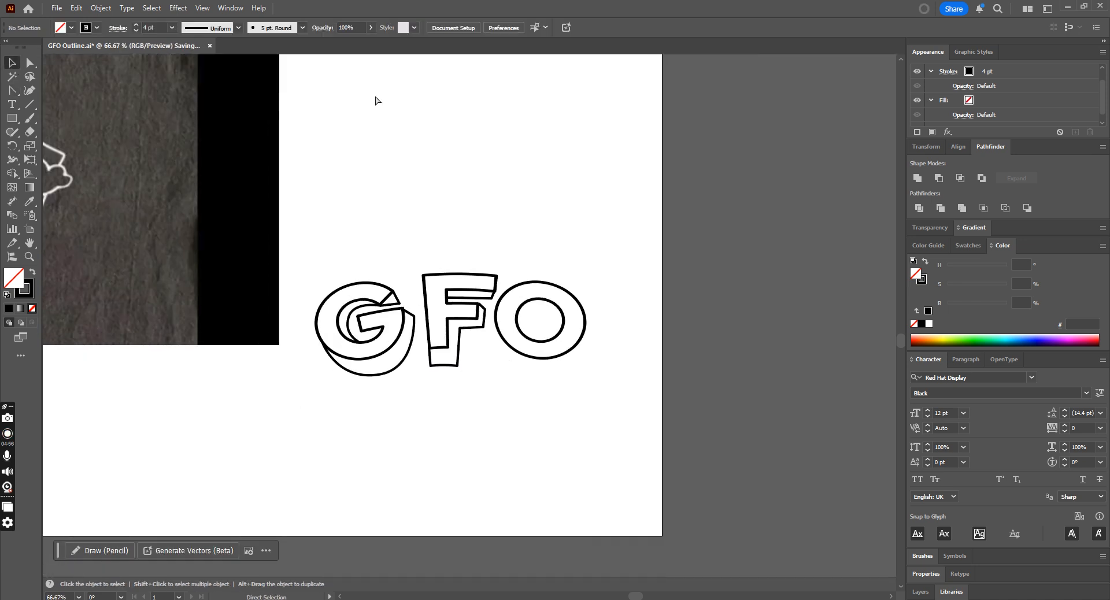
pyautogui.hotkey('ctrl', 's')
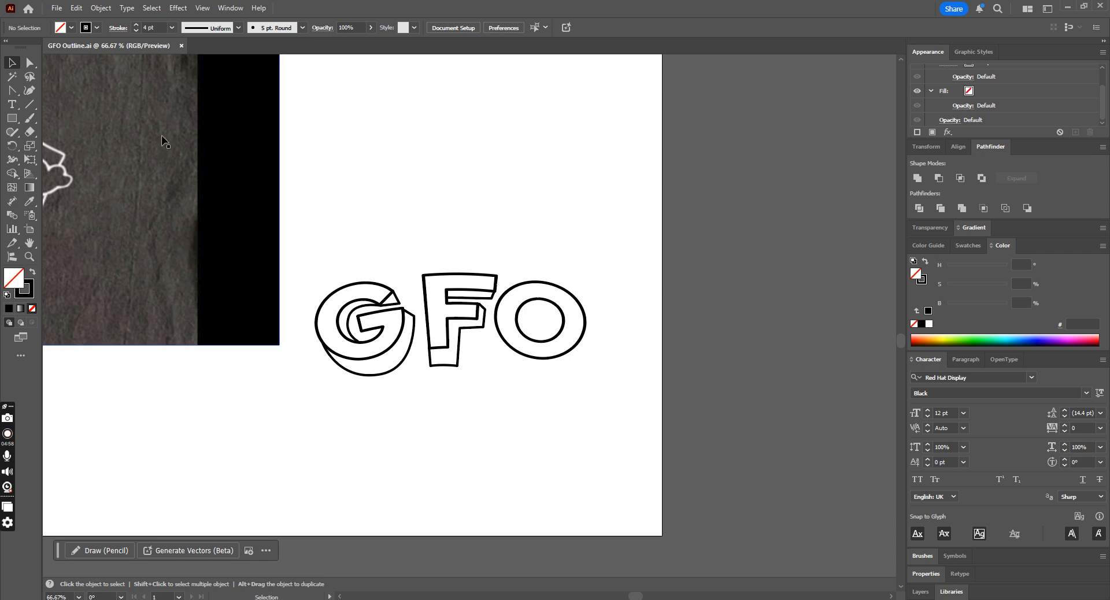
# - Try shrinking the O's inner oval about its centre
pyautogui.moveTo(13, 90); pyautogui.dragTo(62, 90)
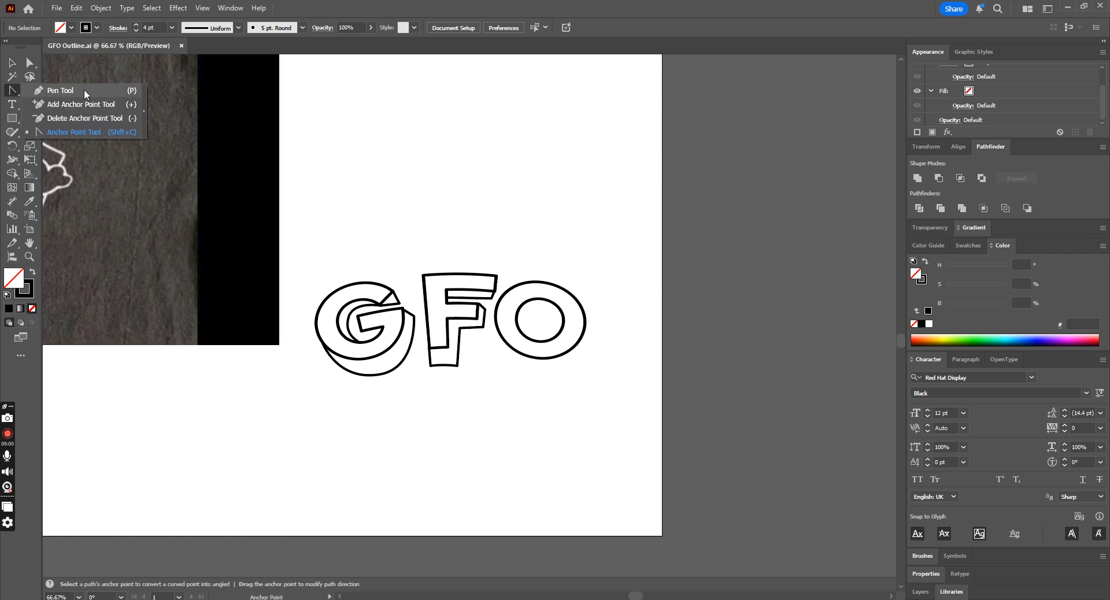
pyautogui.hotkey('ctrl', '-')
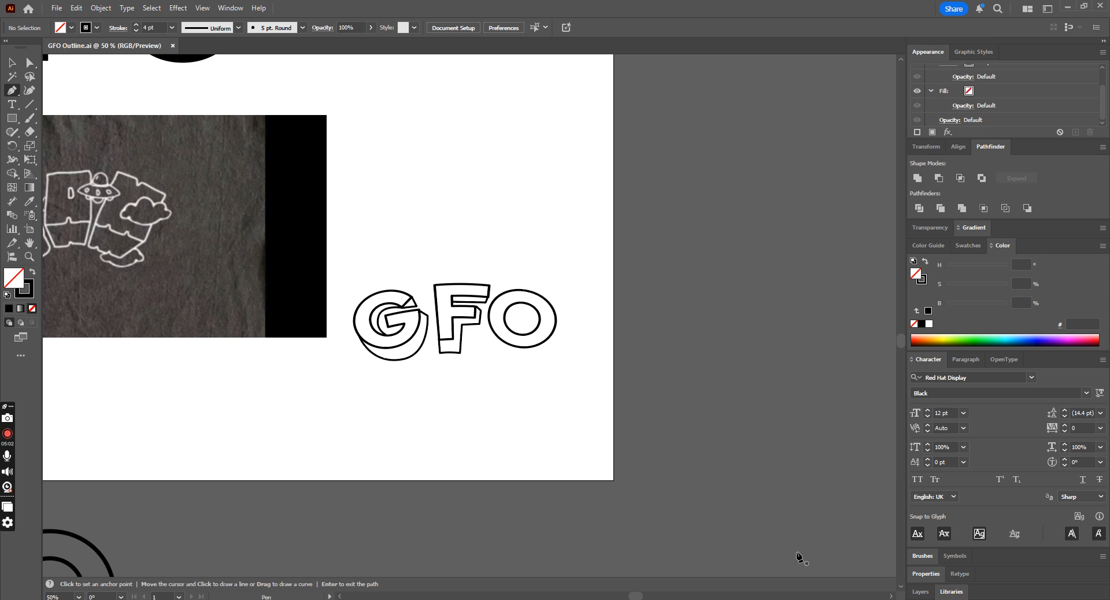
pyautogui.hscroll(-5, 630, 598)
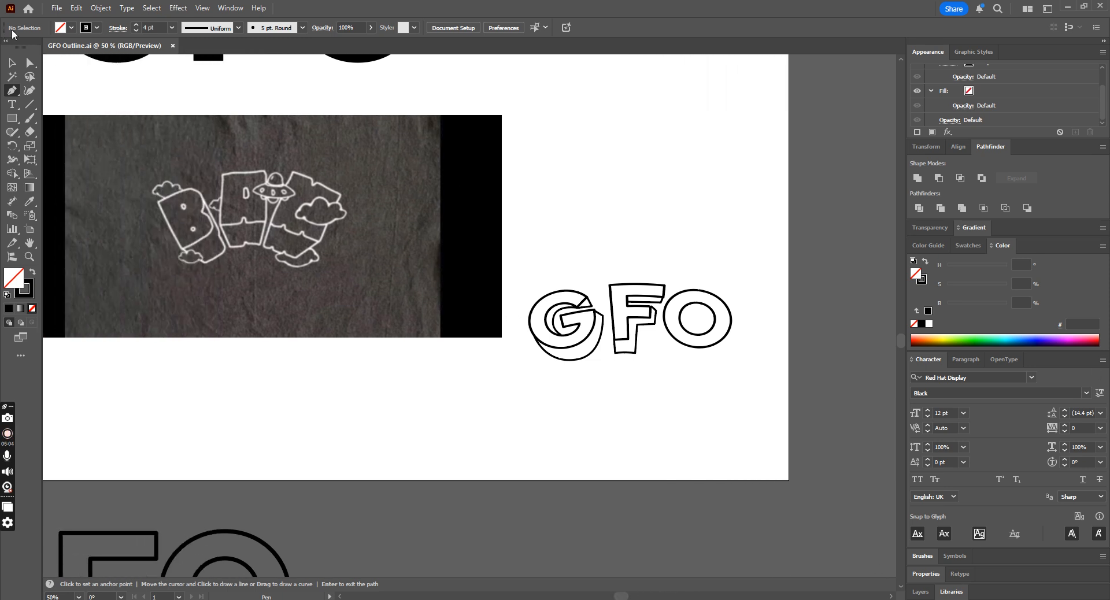
pyautogui.click(7, 64)
pyautogui.click(709, 307)
pyautogui.moveTo(717, 301); pyautogui.dragTo(709, 305)
pyautogui.click(771, 301)
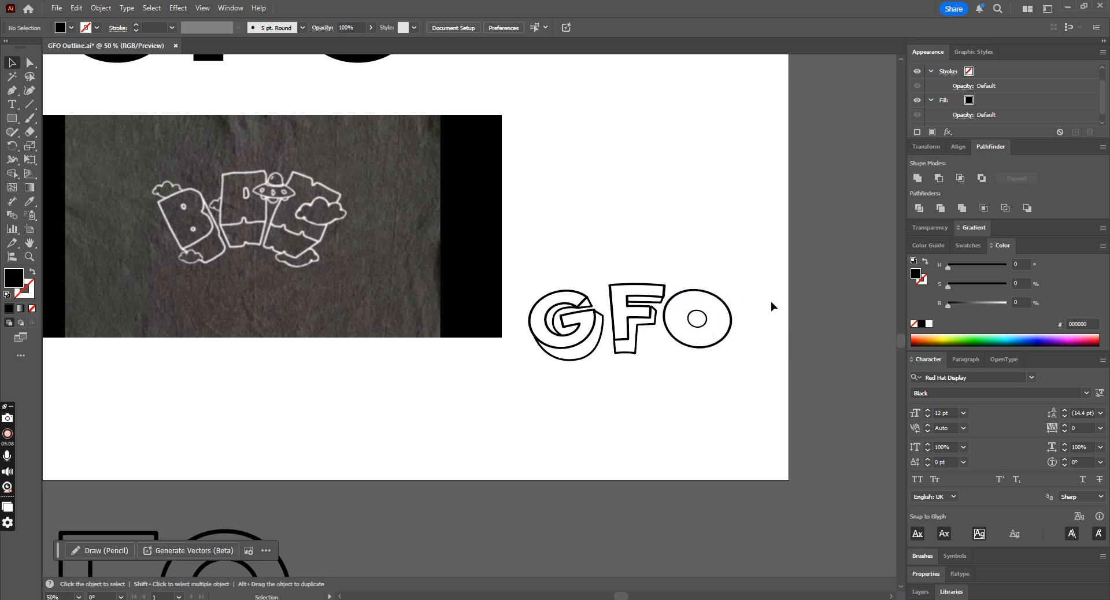
pyautogui.click(704, 315)
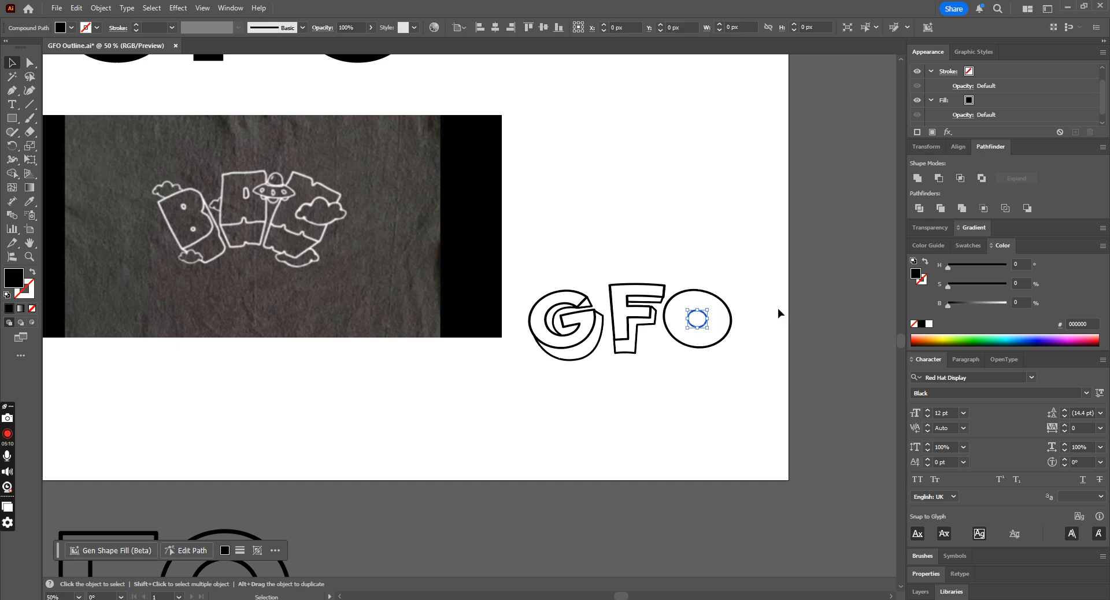
pyautogui.hotkey('ctrl', '1')
pyautogui.press('a')
pyautogui.click(607, 256)
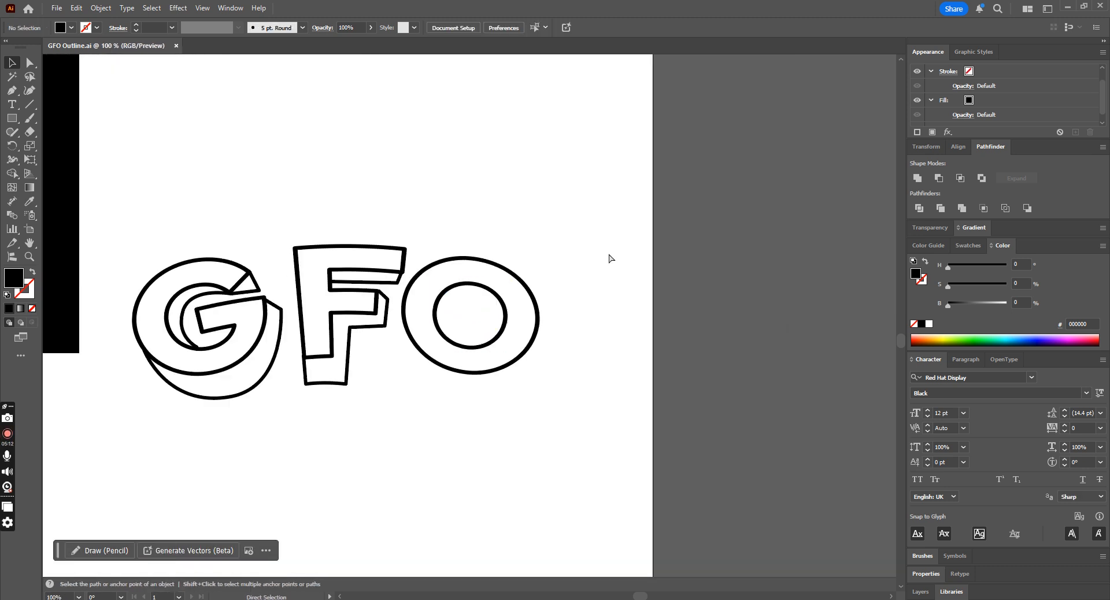
# - Draw a curved Pen path from the O's left edge, bulging below the letter, to its right edge
pyautogui.hotkey('ctrl', '-')
pyautogui.moveTo(643, 597); pyautogui.dragTo(626, 597)
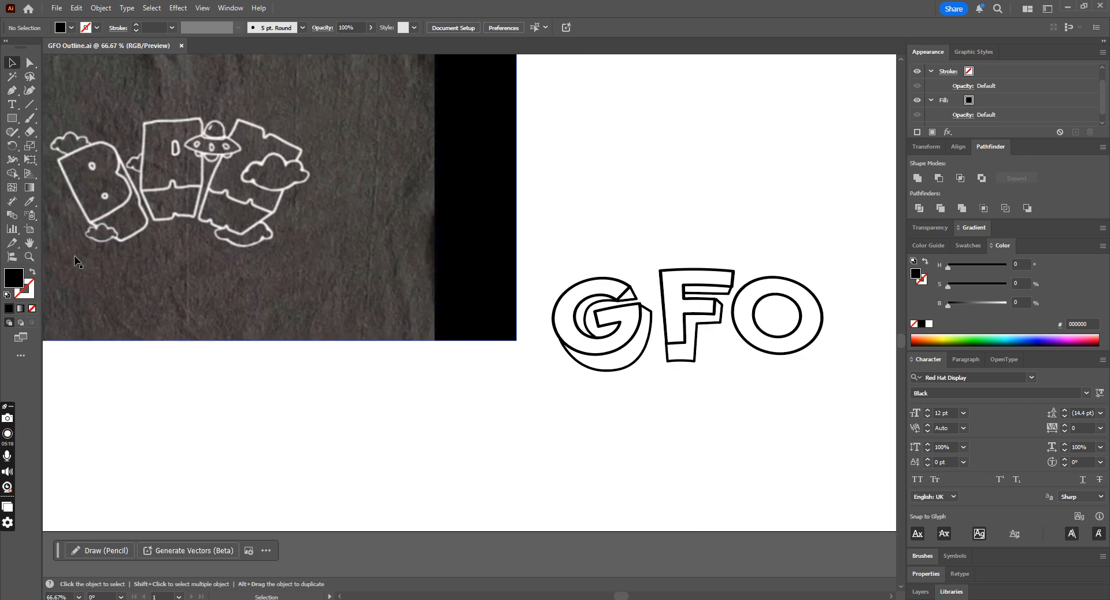
pyautogui.click(11, 90)
pyautogui.rightClick(13, 92)
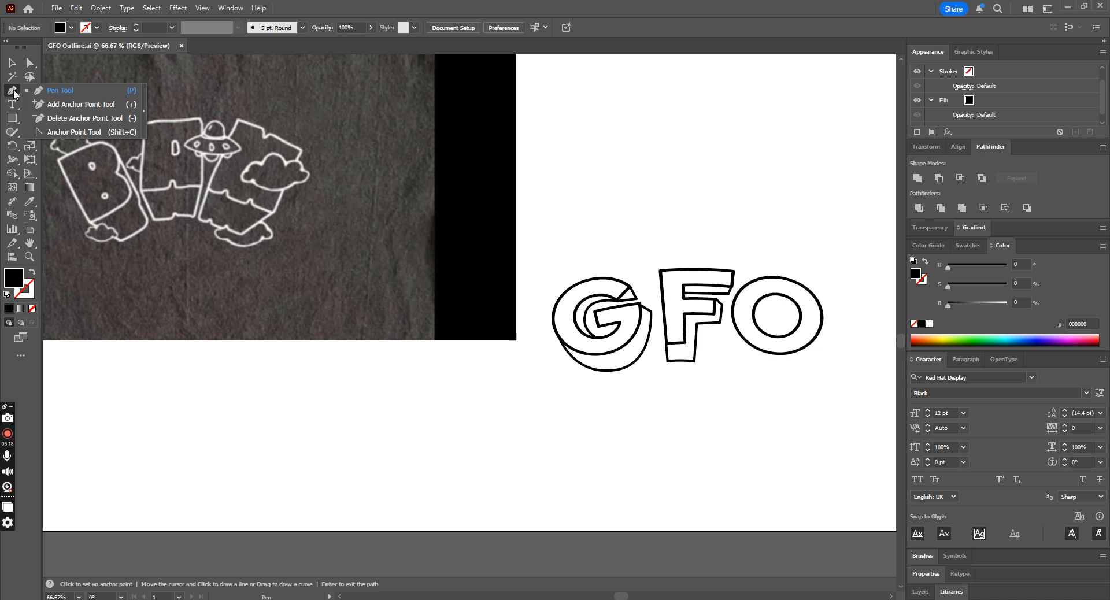
pyautogui.click(56, 93)
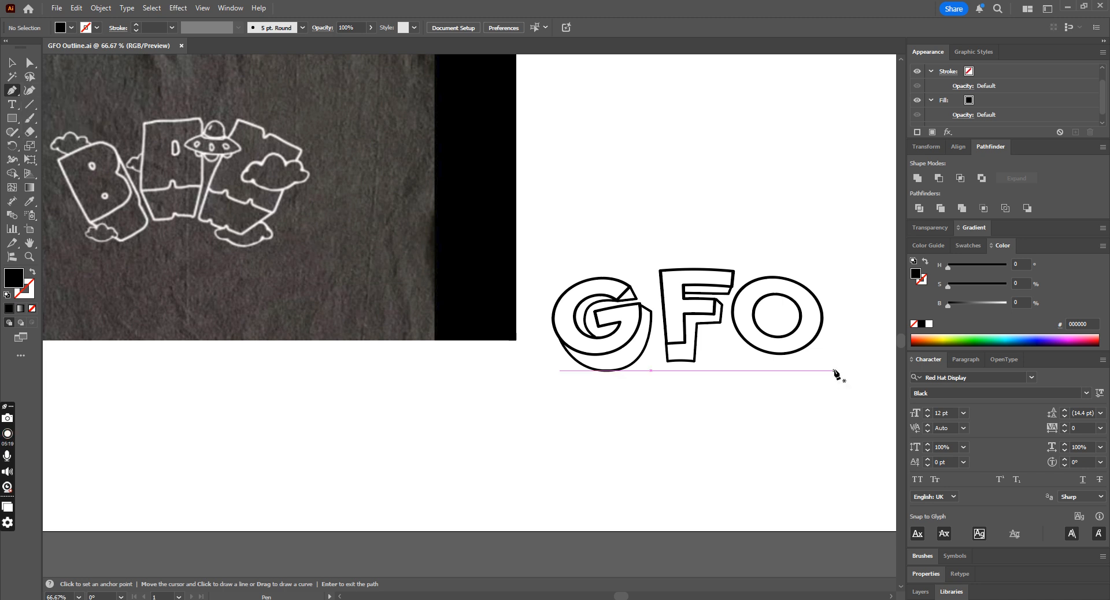
pyautogui.click(730, 307)
pyautogui.moveTo(815, 396); pyautogui.dragTo(821, 398)
pyautogui.hotkey('ctrl', 'z')
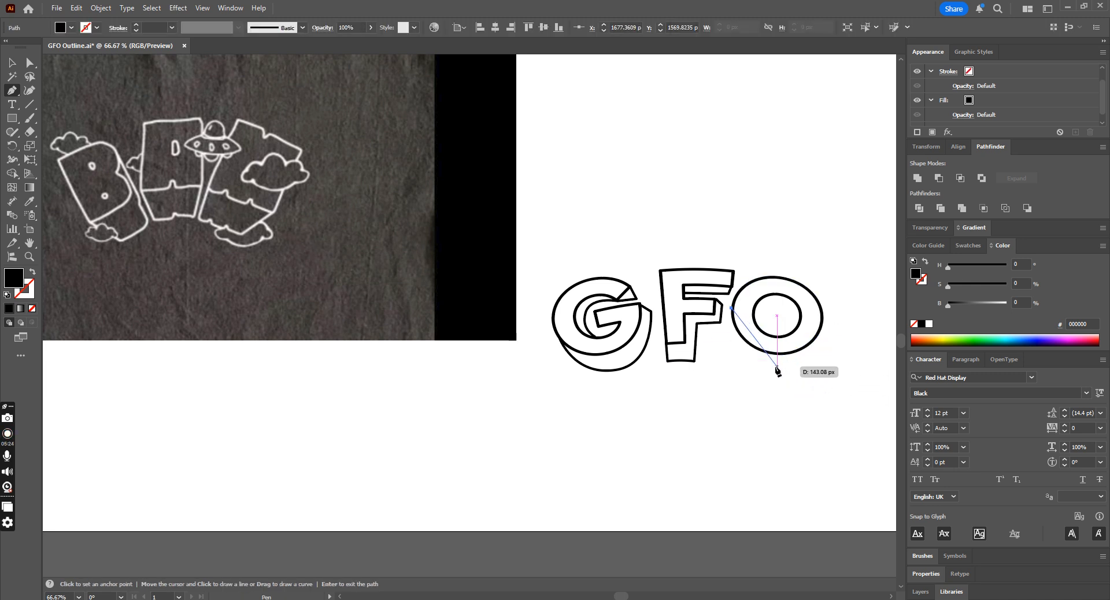
pyautogui.moveTo(760, 371); pyautogui.dragTo(822, 380)
pyautogui.hotkey('ctrl', 'z')
pyautogui.click(823, 316)
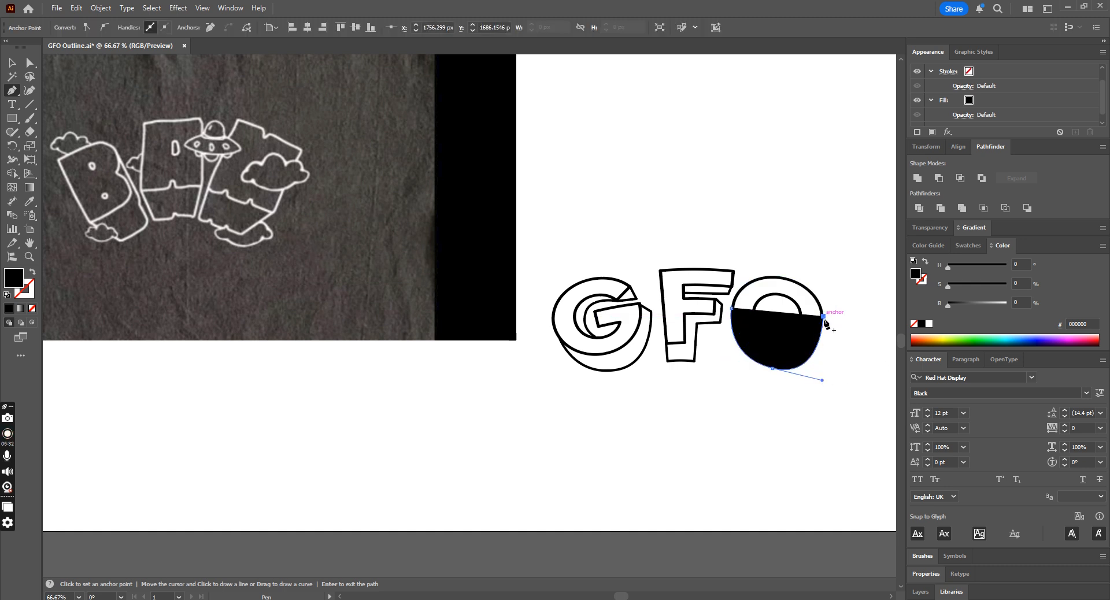
# - Copy the G depth path's black 4 pt stroke without fill onto the O's curved path using the Eyedropper
pyautogui.click(30, 201)
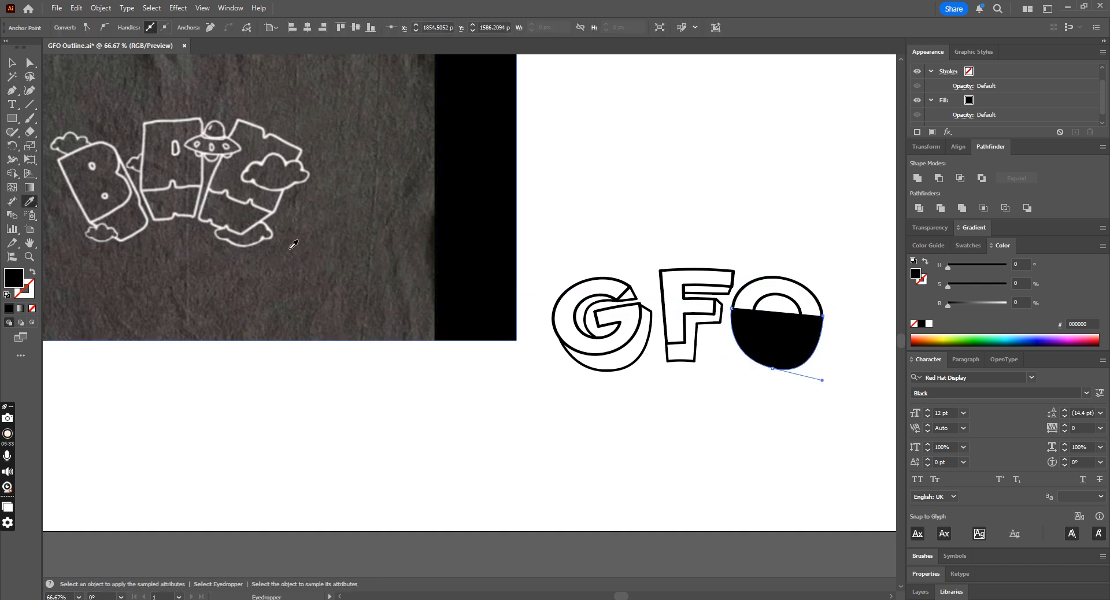
pyautogui.click(652, 339)
pyautogui.press('v')
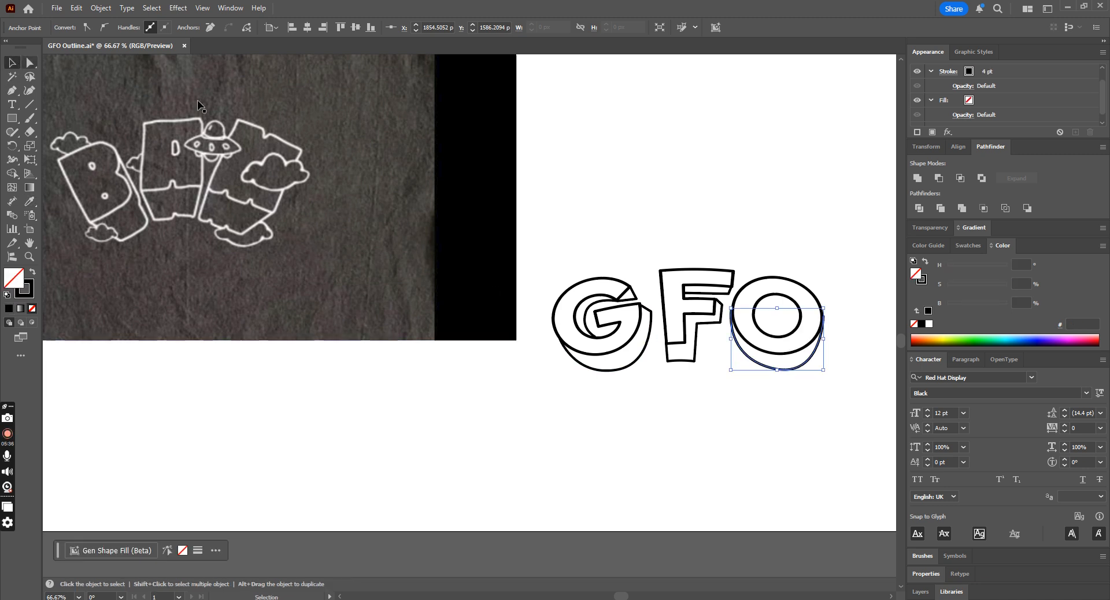
pyautogui.click(701, 166)
pyautogui.hotkey('ctrl', '=')
pyautogui.hotkey('ctrl', '=')
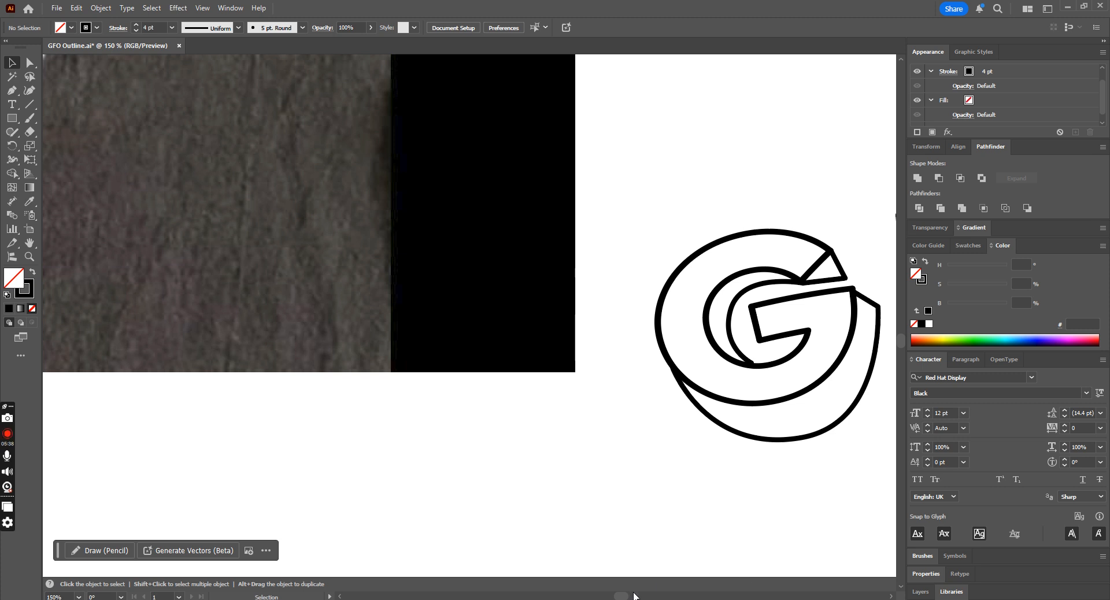
# - Reshape the O's depth path by moving its bottom and both end anchors so the ends meet the letter's outer outline
pyautogui.hscroll(10, 636, 594)
pyautogui.click(30, 63)
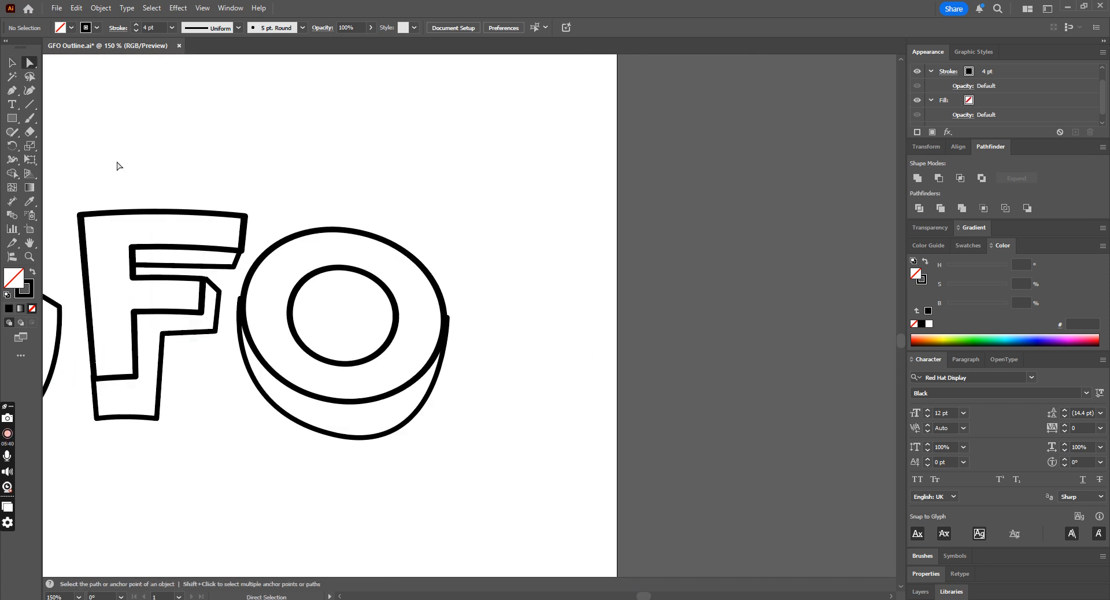
pyautogui.click(357, 439)
pyautogui.moveTo(330, 440); pyautogui.dragTo(327, 443)
pyautogui.moveTo(446, 319); pyautogui.dragTo(444, 321)
pyautogui.moveTo(438, 466)
pyautogui.mouseDown()
pyautogui.moveTo(459, 459)
pyautogui.moveTo(453, 451)
pyautogui.mouseUp()
pyautogui.moveTo(240, 298); pyautogui.dragTo(244, 302)
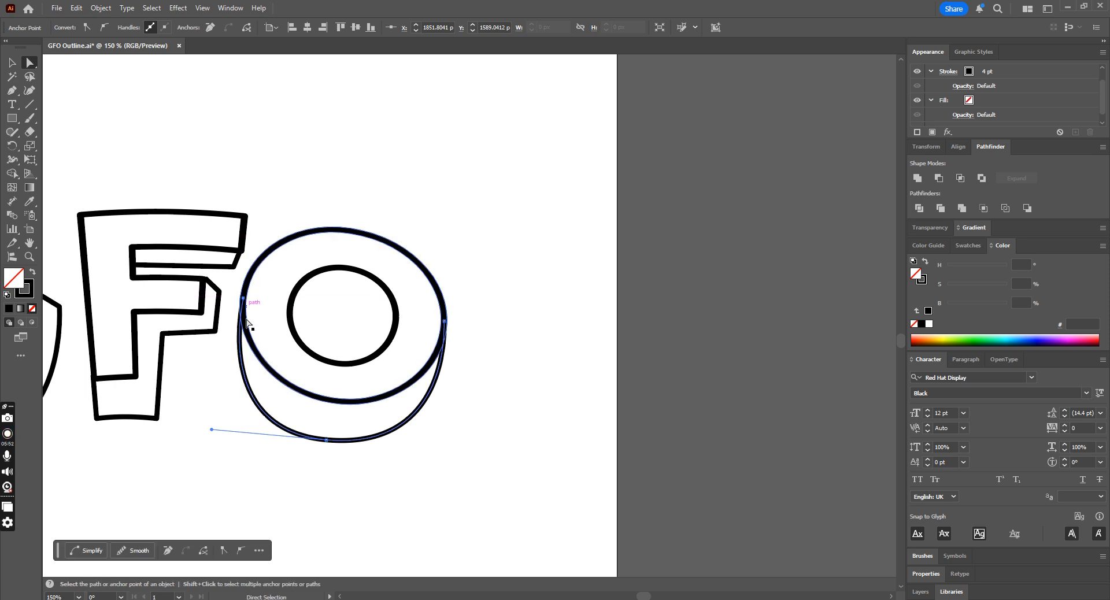
pyautogui.click(483, 480)
# - Draw an arched Pen path across the upper part of the O's inner oval, from its left edge to its right edge
pyautogui.hotkey('ctrl', '-')
pyautogui.hotkey('ctrl', '-')
pyautogui.hotkey('ctrl', '-')
pyautogui.hotkey('ctrl', '-')
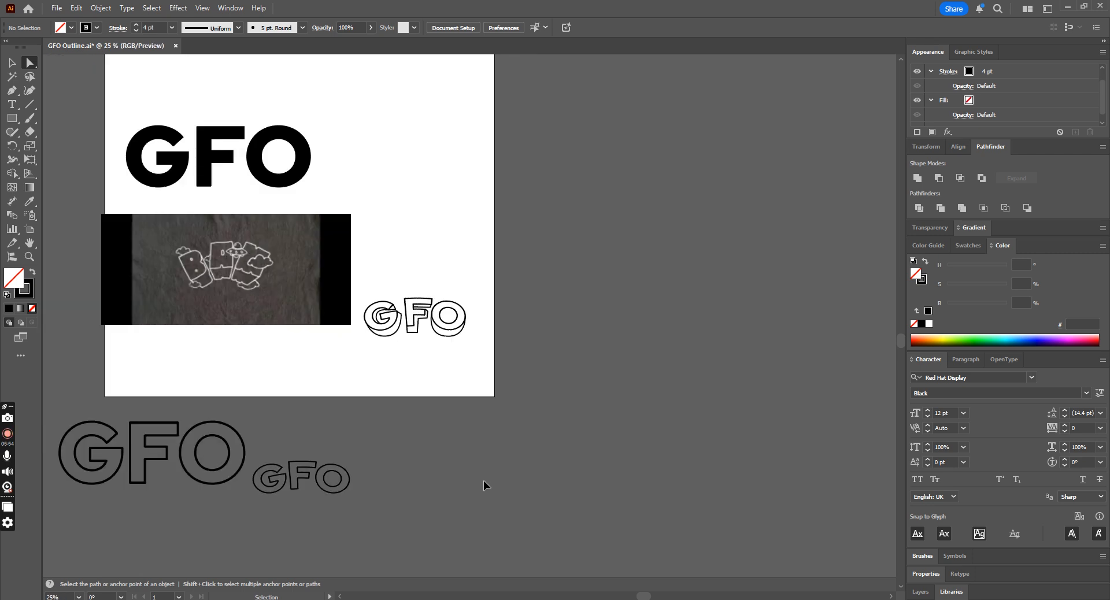
pyautogui.hotkey('ctrl', '+')
pyautogui.hotkey('ctrl', '+')
pyautogui.hotkey('ctrl', '+')
pyautogui.press('p')
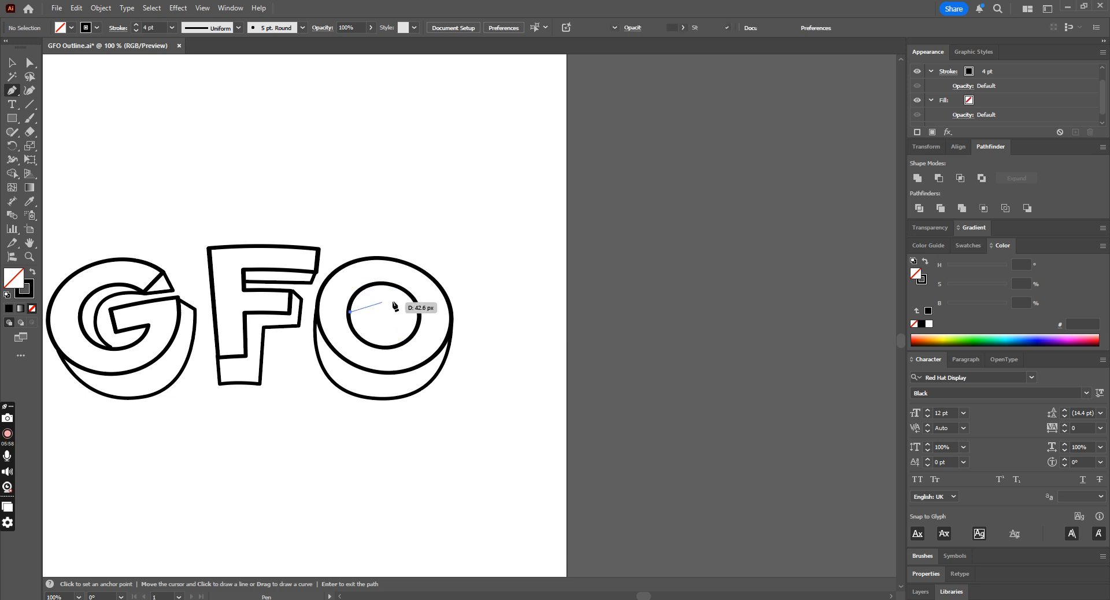
pyautogui.click(349, 312)
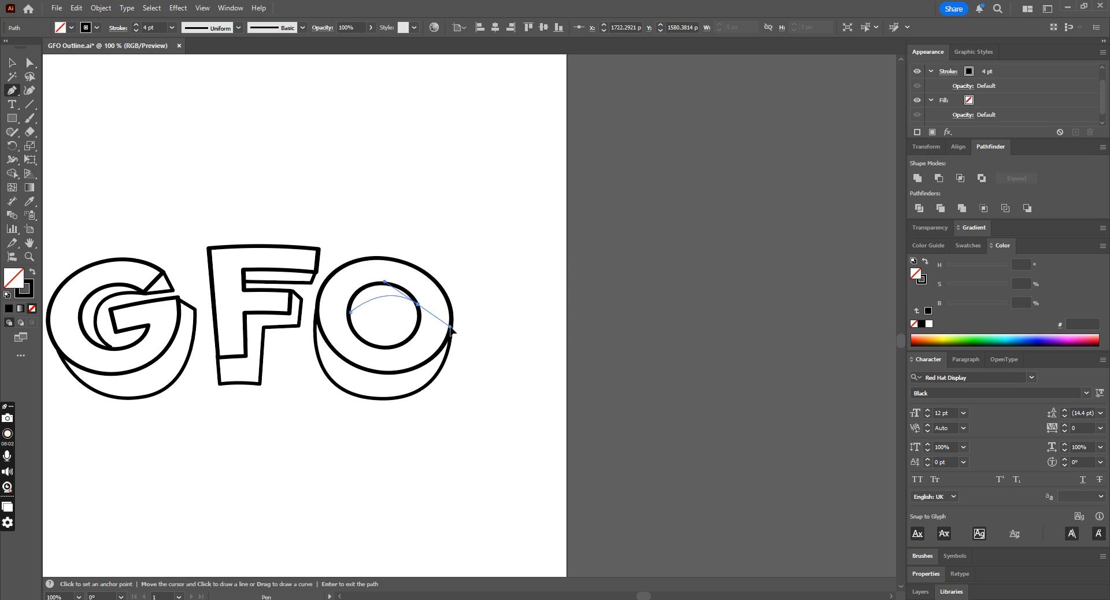
pyautogui.moveTo(452, 330); pyautogui.dragTo(457, 328)
pyautogui.click(11, 62)
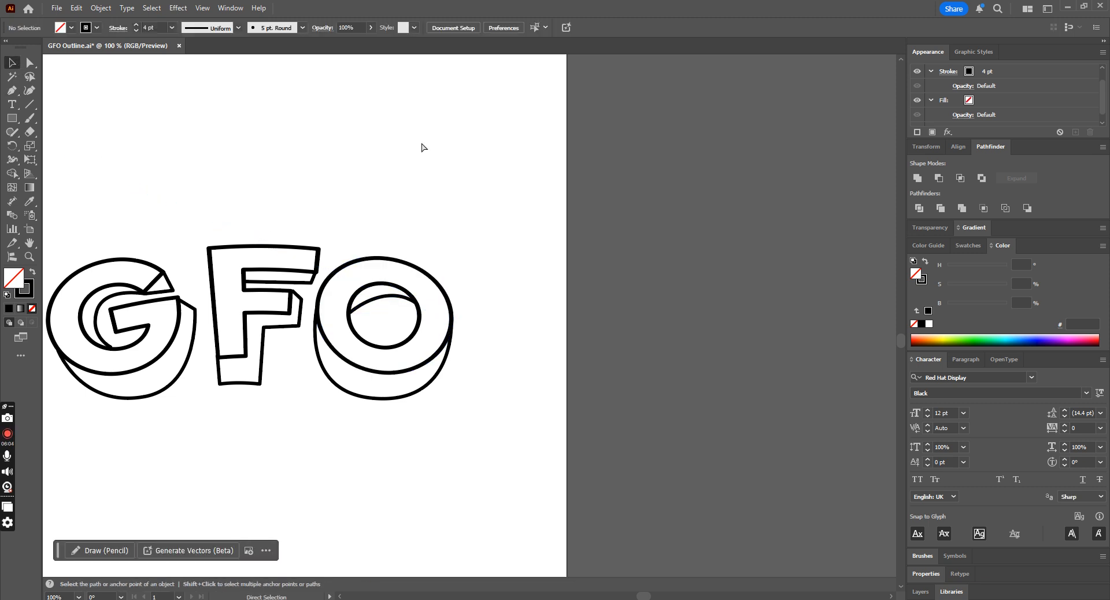
# - Nudge the bottom anchor of the O's depth path slightly downward
pyautogui.hotkey('ctrl', '-')
pyautogui.hotkey('ctrl', '-')
pyautogui.hotkey('ctrl', '-')
pyautogui.click(30, 62)
pyautogui.moveTo(438, 344); pyautogui.dragTo(438, 345)
pyautogui.click(504, 358)
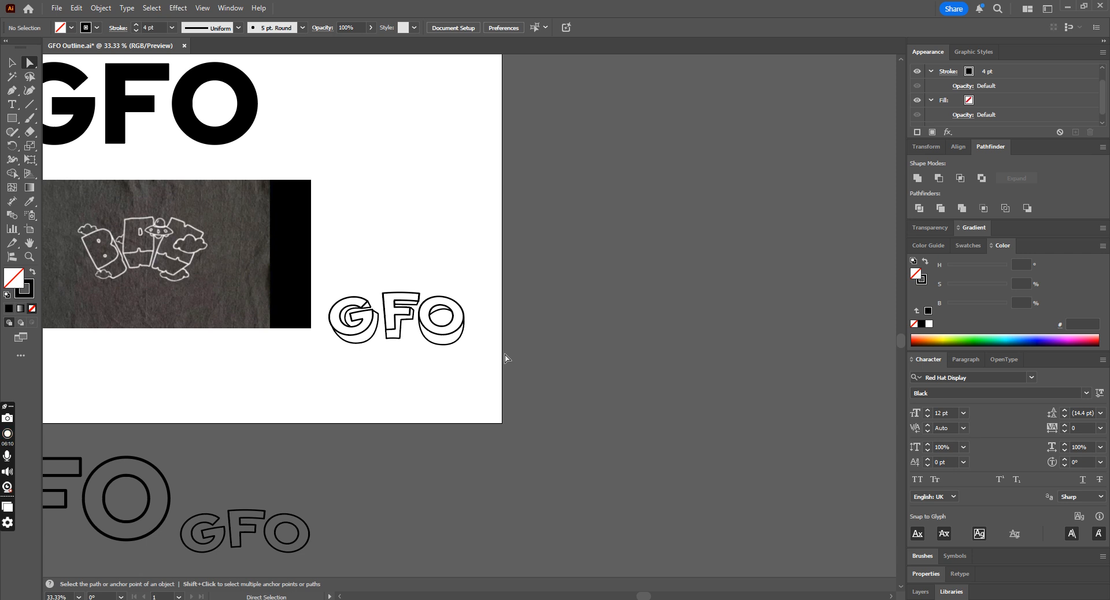
# - Duplicate the complete outlined GFO logo to the area below the artboard
pyautogui.click(16, 62)
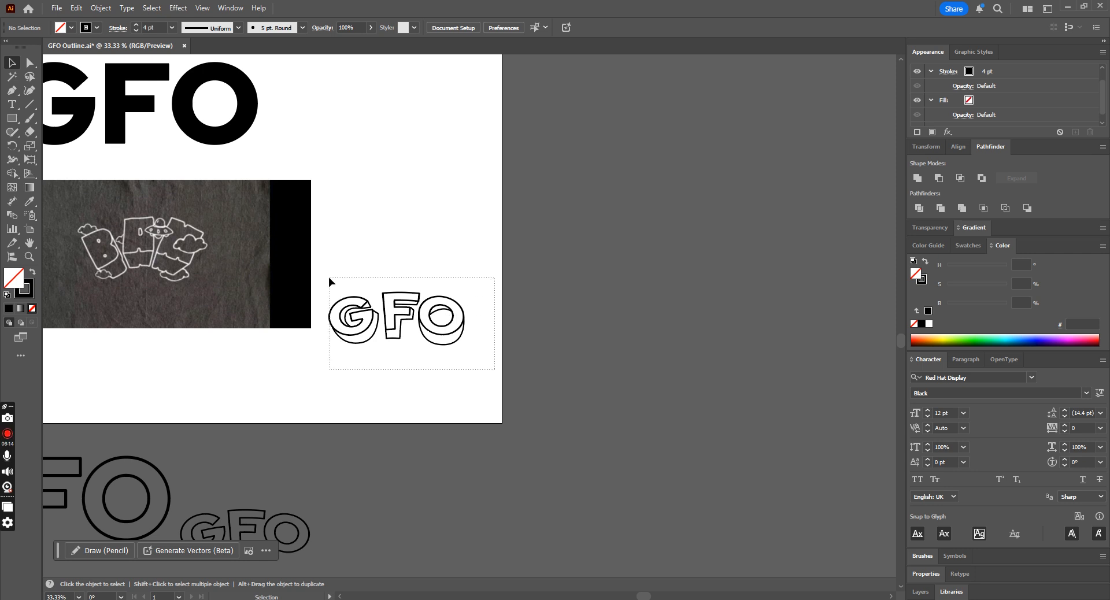
pyautogui.moveTo(334, 279); pyautogui.dragTo(324, 276)
pyautogui.keyDown('alt'); pyautogui.moveTo(412, 323); pyautogui.dragTo(429, 520); pyautogui.keyUp('alt')
pyautogui.click(564, 371)
# - Expand the fill and stroke of the outlined GFO logo on the artboard
pyautogui.moveTo(329, 361); pyautogui.dragTo(329, 362)
pyautogui.click(100, 8)
pyautogui.click(121, 169)
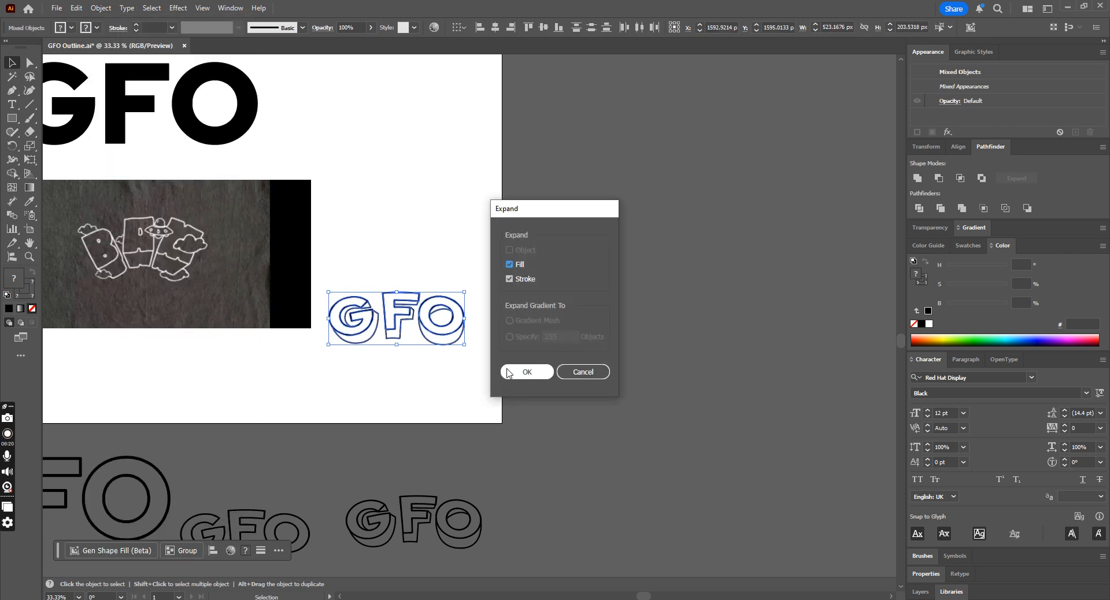
pyautogui.click(526, 371)
# - Place a duplicate of the expanded GFO logo outside the artboard, beyond its lower-right corner
pyautogui.moveTo(470, 375); pyautogui.dragTo(338, 287)
pyautogui.click(466, 368)
pyautogui.moveTo(375, 319); pyautogui.dragTo(579, 396)
pyautogui.hotkey('ctrl', 'z')
pyautogui.moveTo(452, 339); pyautogui.dragTo(653, 460)
pyautogui.click(509, 316)
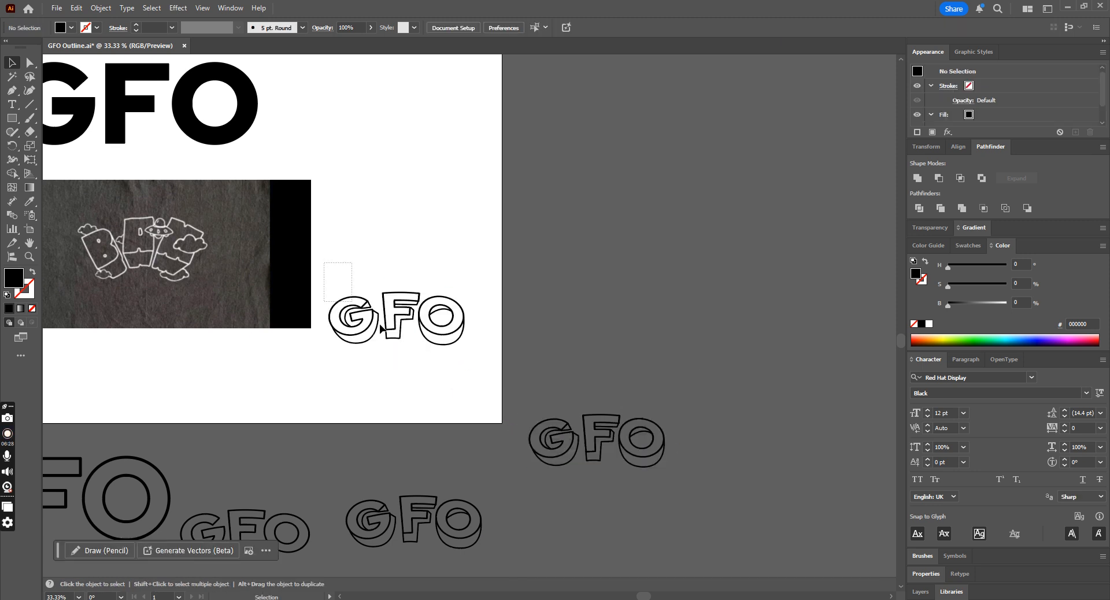
pyautogui.moveTo(340, 288); pyautogui.dragTo(473, 361)
pyautogui.click(498, 349)
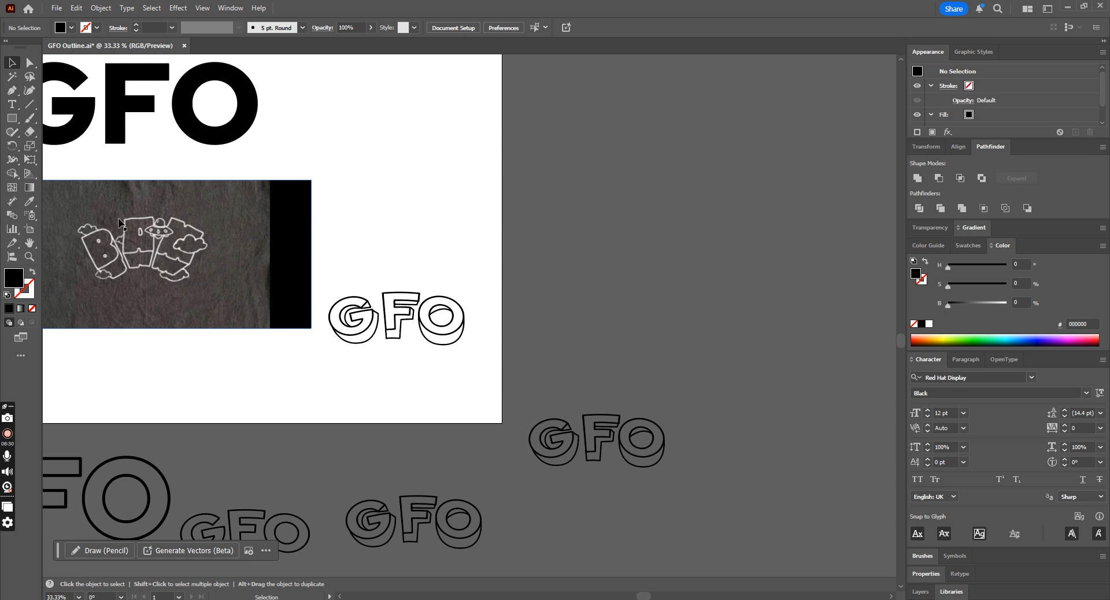
# - Trace the cloud overlapping the reference image's rightmost letter as a closed, curved Pen path
pyautogui.click(370, 329)
pyautogui.hotkey('ctrl', '=')
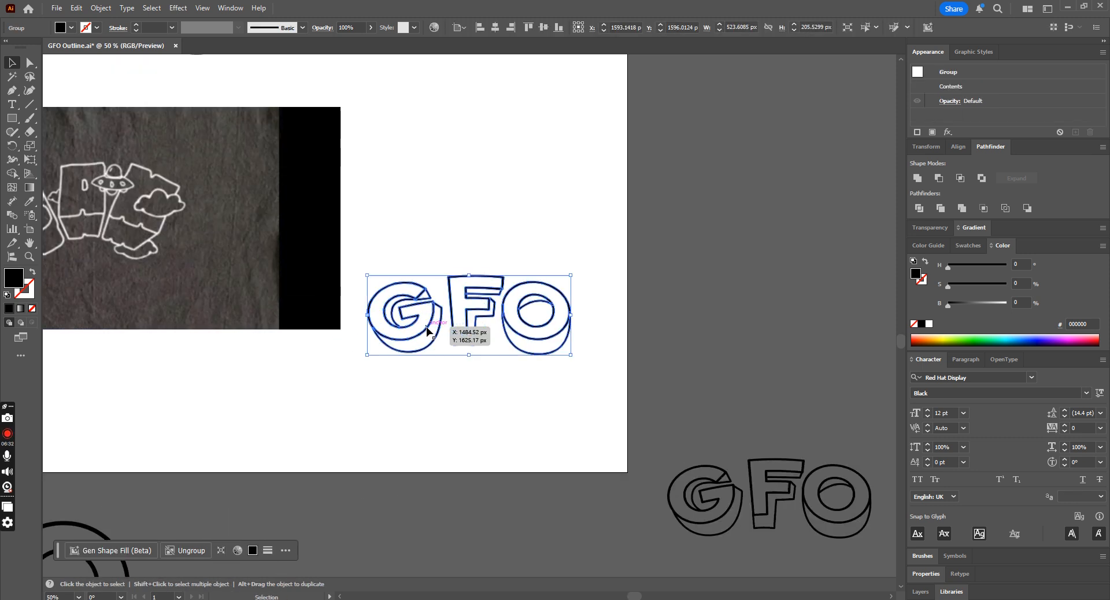
pyautogui.moveTo(638, 598); pyautogui.dragTo(618, 598)
pyautogui.click(456, 414)
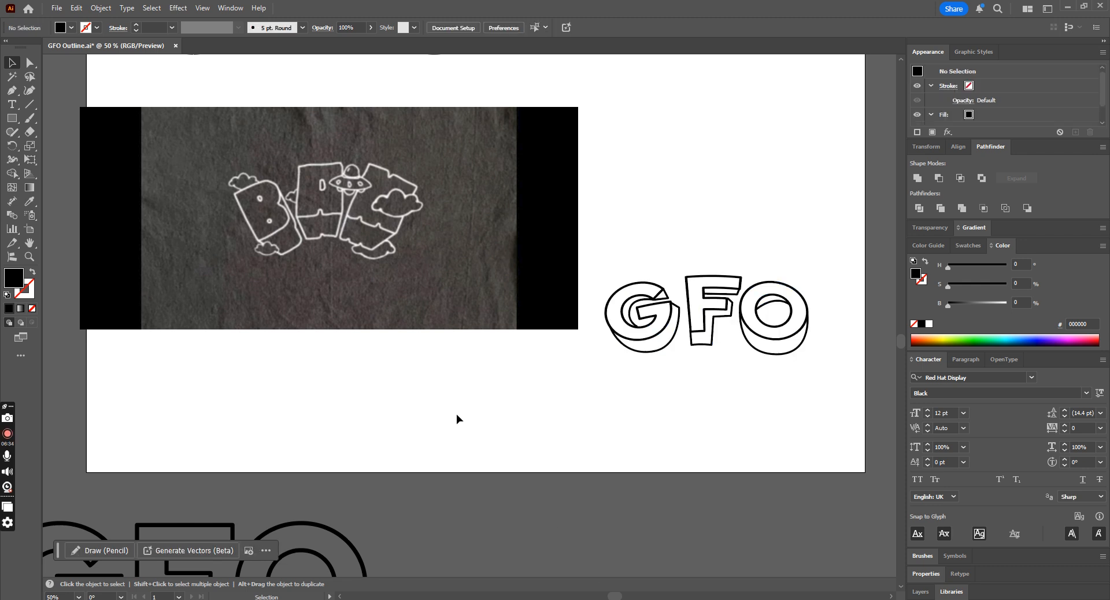
pyautogui.scroll(1, 456, 414)
pyautogui.hotkey('ctrl', '=')
pyautogui.hotkey('ctrl', '=')
pyautogui.click(13, 90)
pyautogui.scroll(1, 266, 158)
pyautogui.moveTo(294, 159); pyautogui.dragTo(322, 145)
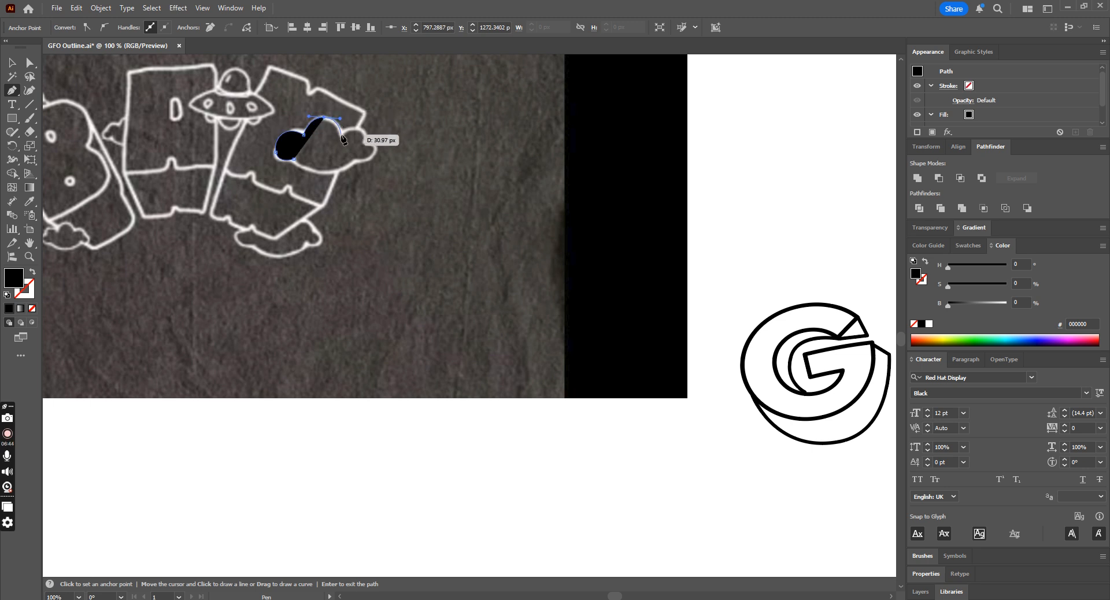
pyautogui.click(341, 135)
pyautogui.moveTo(365, 143); pyautogui.dragTo(321, 165)
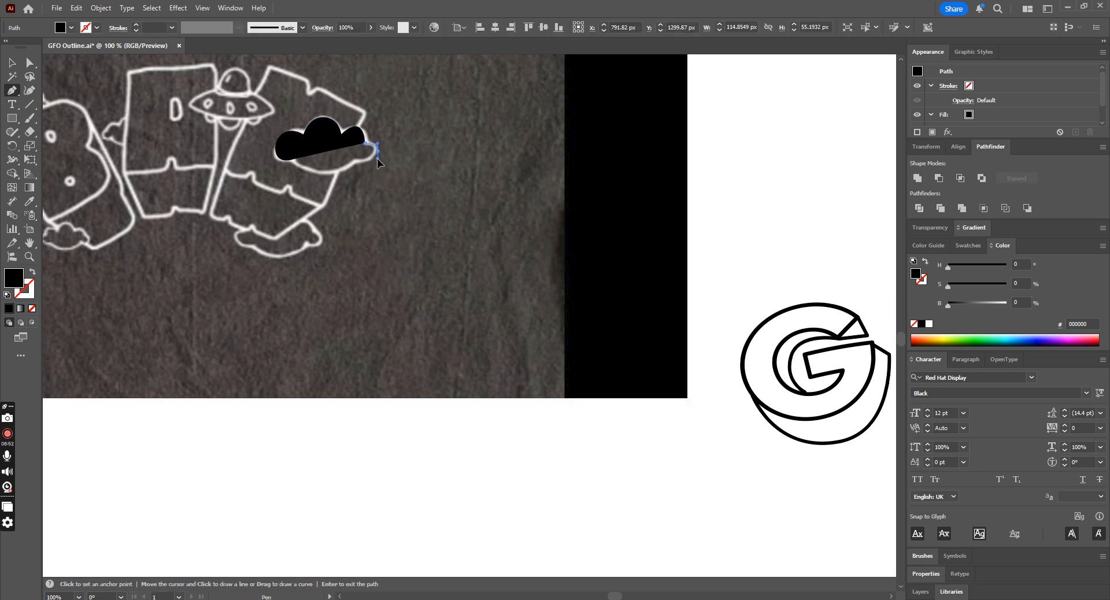
pyautogui.moveTo(377, 158); pyautogui.dragTo(377, 160)
pyautogui.click(355, 160)
pyautogui.moveTo(294, 159); pyautogui.dragTo(332, 186)
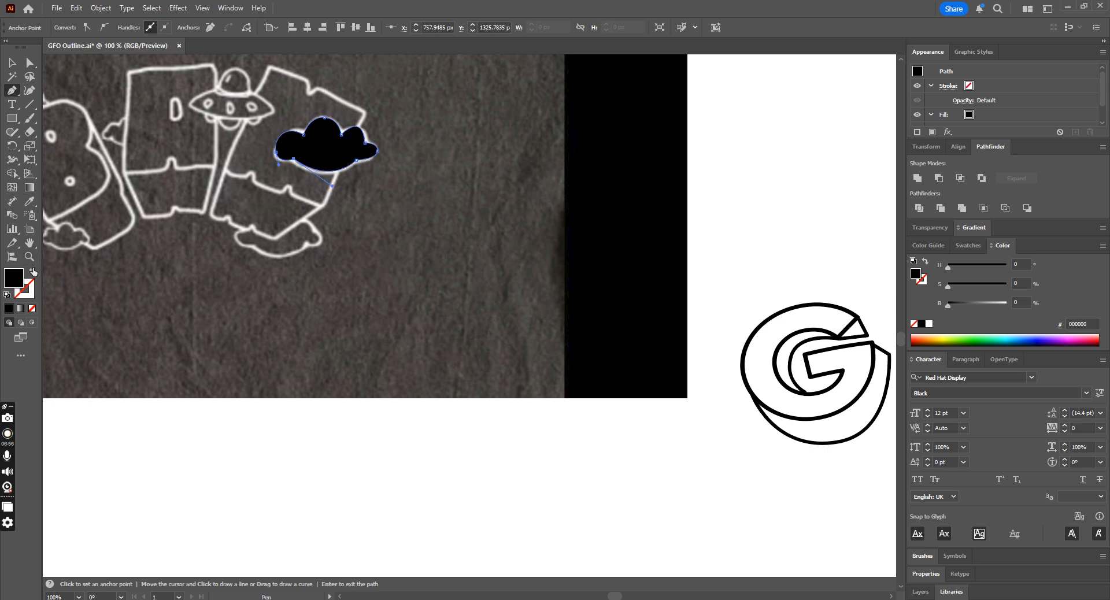
# - Give the traced cloud no fill and a black 5 pt stroke with round caps and round corners
pyautogui.click(32, 271)
pyautogui.click(11, 61)
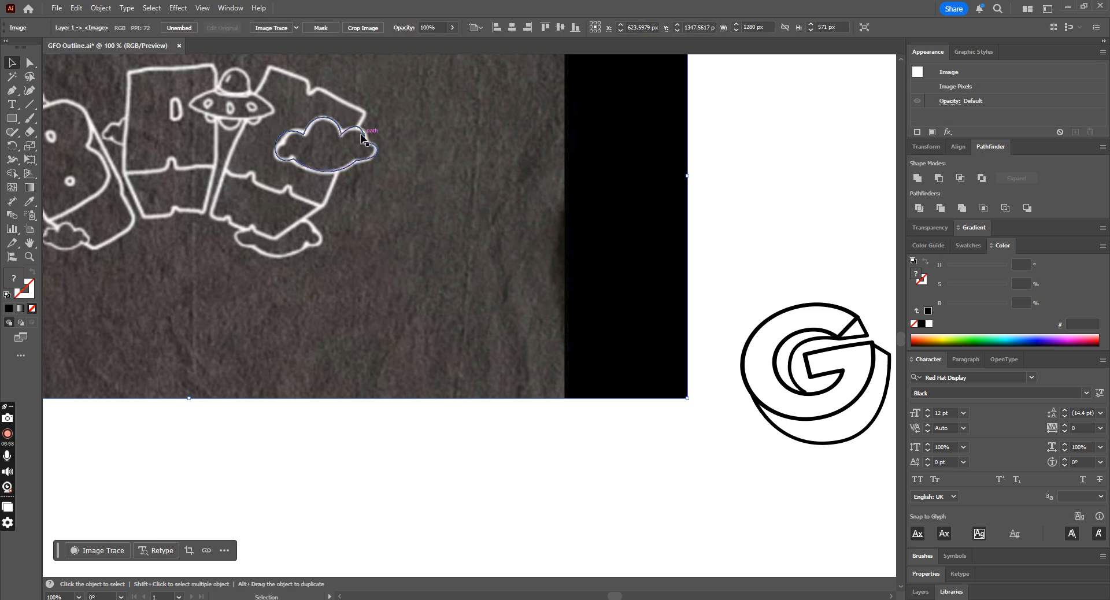
pyautogui.click(136, 25)
pyautogui.click(137, 25)
pyautogui.click(137, 24)
pyautogui.click(137, 25)
pyautogui.click(118, 28)
pyautogui.click(58, 57)
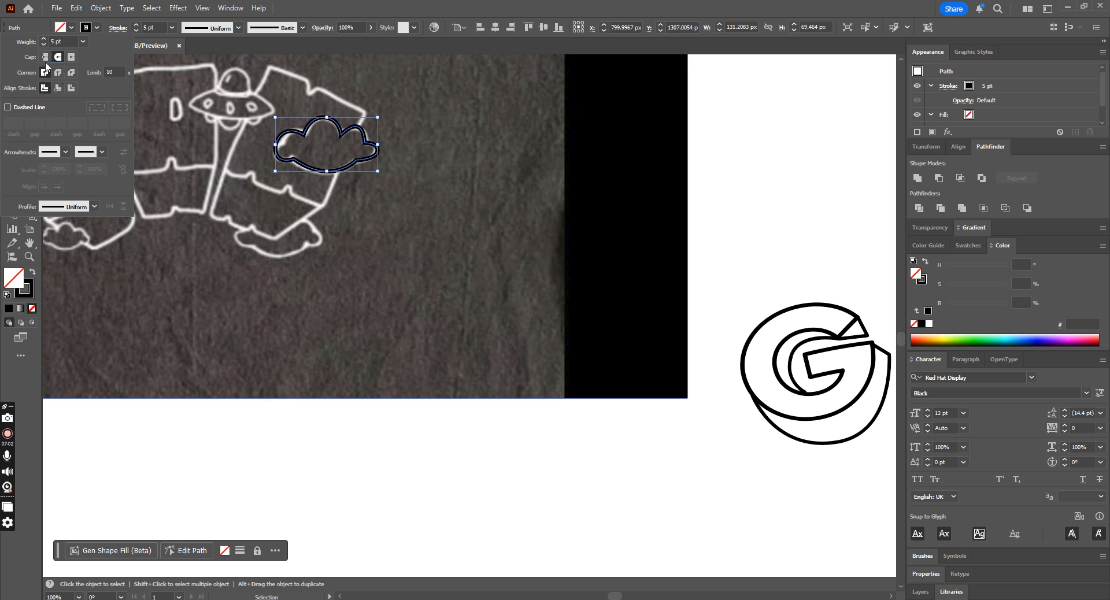
pyautogui.click(59, 72)
pyautogui.moveTo(367, 142); pyautogui.dragTo(459, 298)
pyautogui.hotkey('ctrl', 'z')
pyautogui.click(470, 299)
# - Trace the small cloud beneath the reference image's rightmost letter with a closed Pen path, arching its upper edge over the letter
pyautogui.hotkey('ctrl', '-')
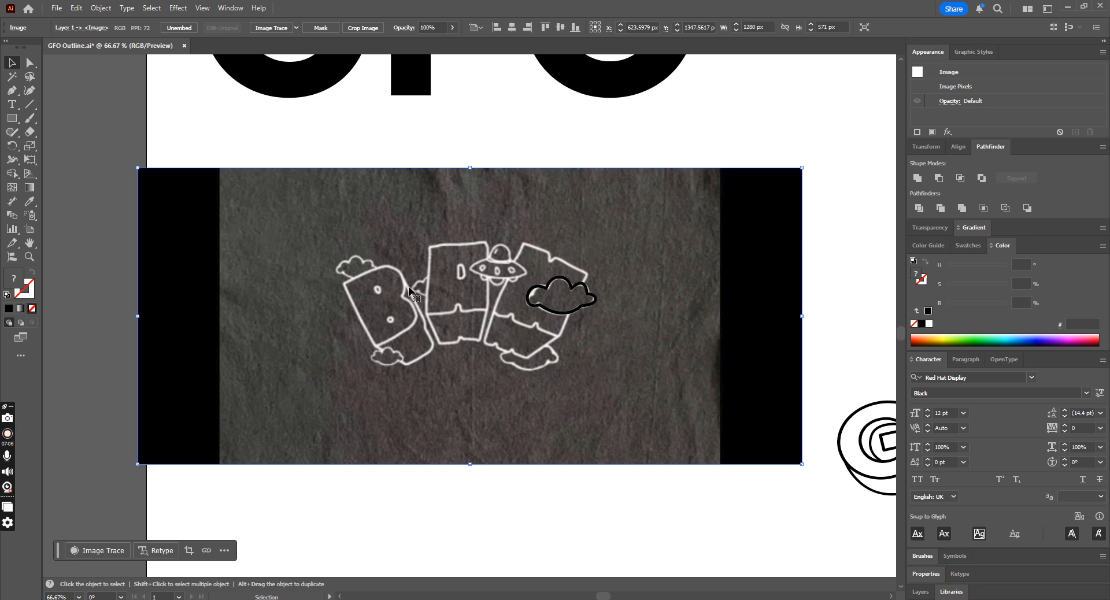
pyautogui.click(11, 91)
pyautogui.hotkey('ctrl', '-')
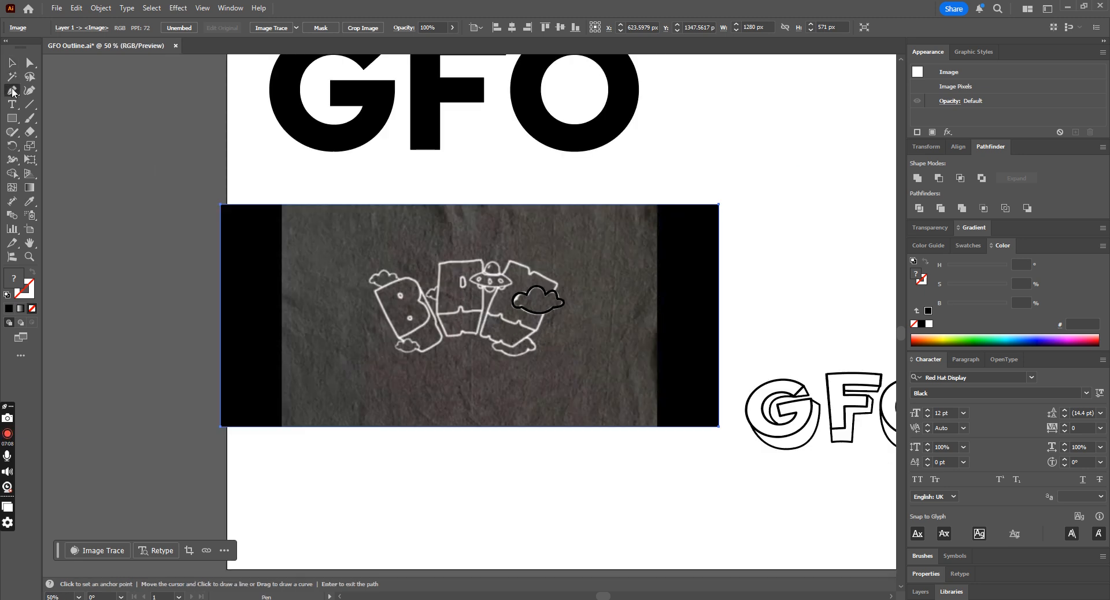
pyautogui.hotkey('ctrl', '-')
pyautogui.hotkey('ctrl', '+')
pyautogui.hotkey('ctrl', '+')
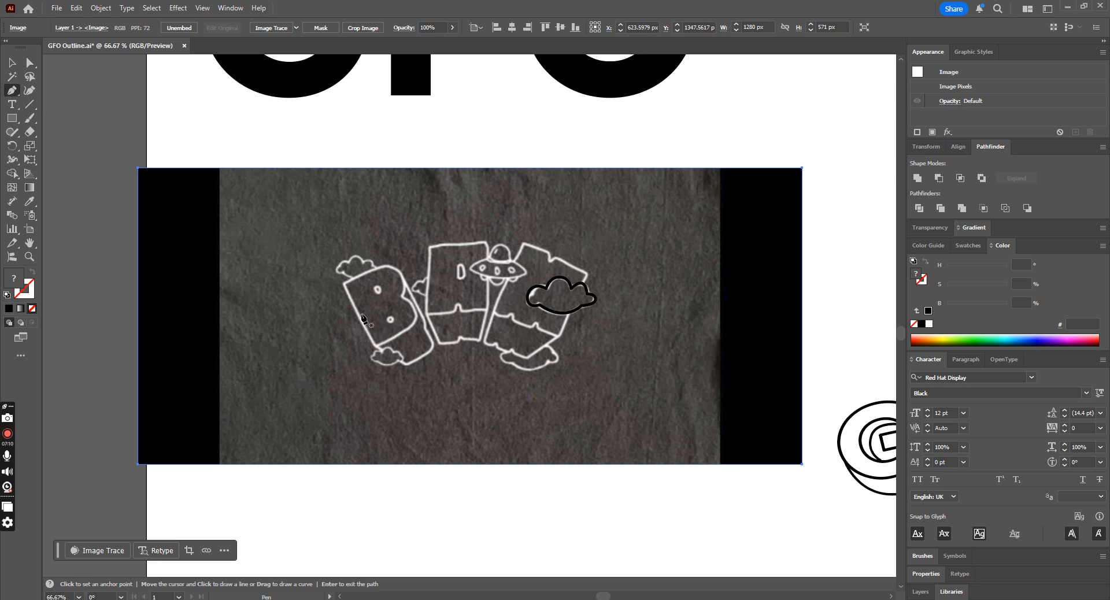
pyautogui.click(510, 351)
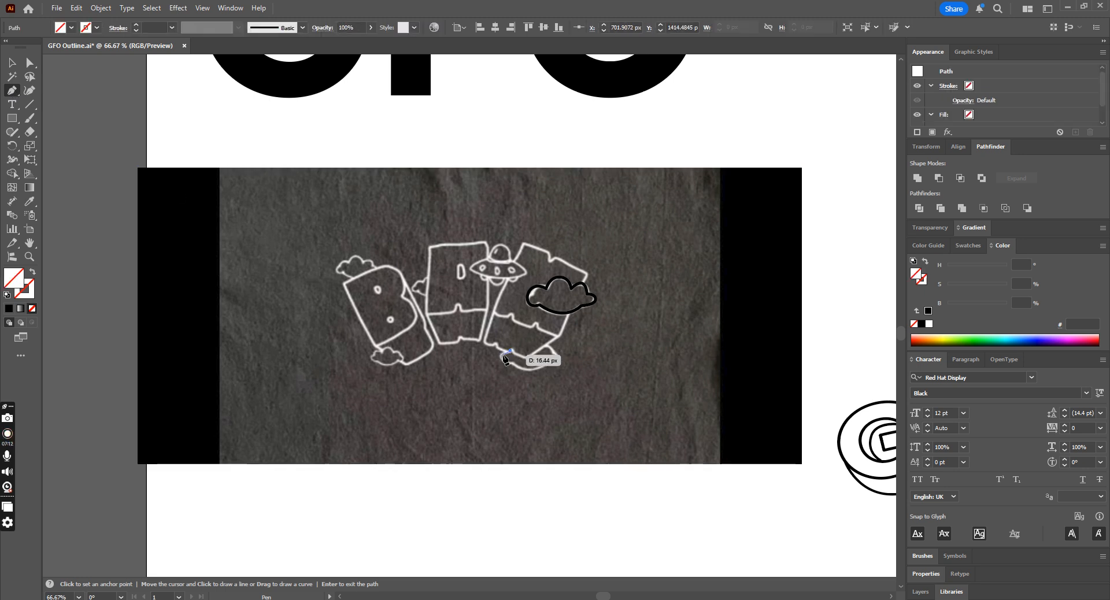
pyautogui.moveTo(528, 370); pyautogui.dragTo(489, 360)
pyautogui.click(555, 351)
# - Copy the first cloud's black 5 pt stroke without fill onto the lower cloud path using the Eyedropper
pyautogui.click(29, 201)
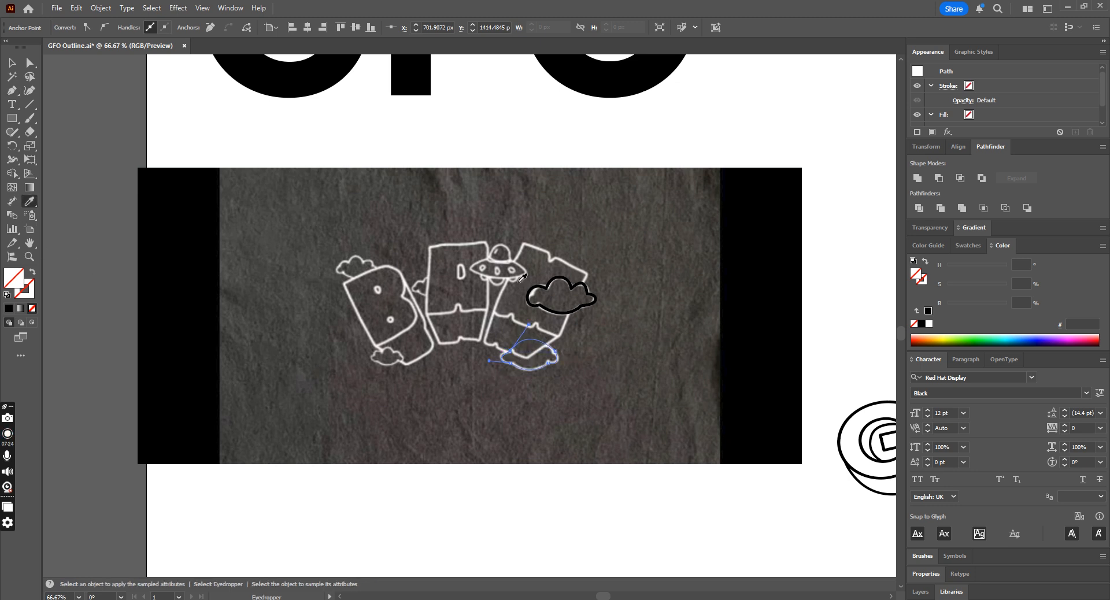
pyautogui.click(564, 312)
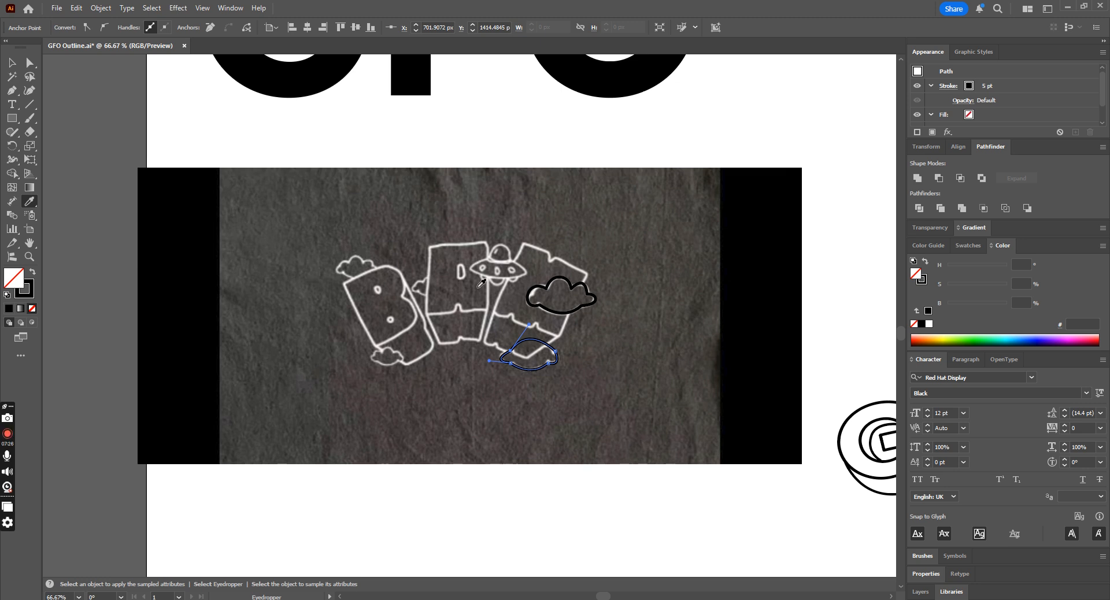
pyautogui.click(12, 63)
pyautogui.click(385, 208)
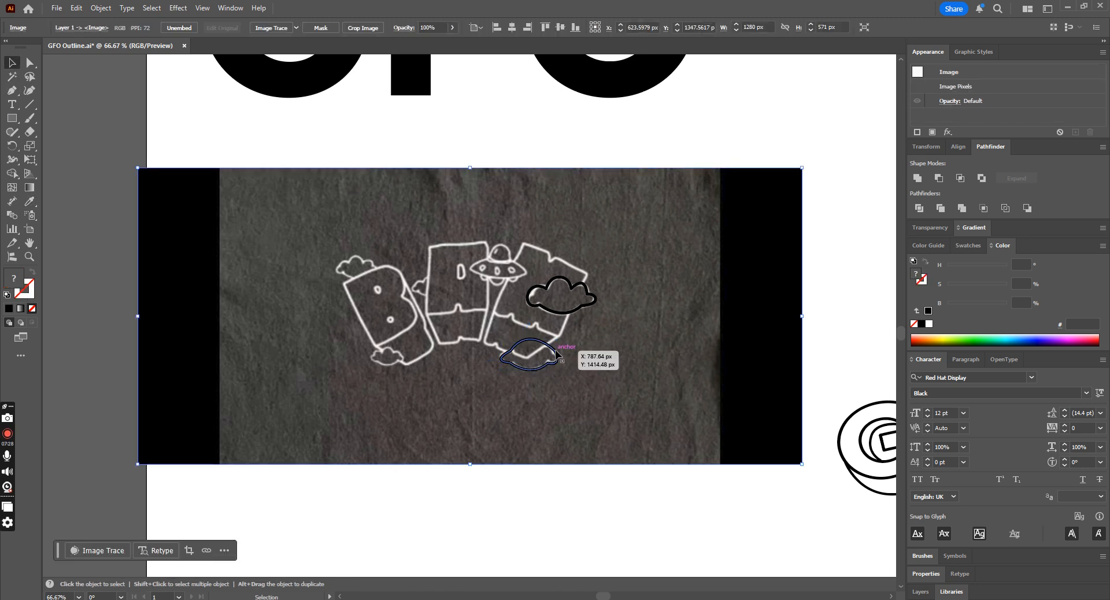
# - Adjust the curve at the lower cloud's right end with Direct Selection
pyautogui.click(557, 357)
pyautogui.click(19, 92)
pyautogui.click(30, 62)
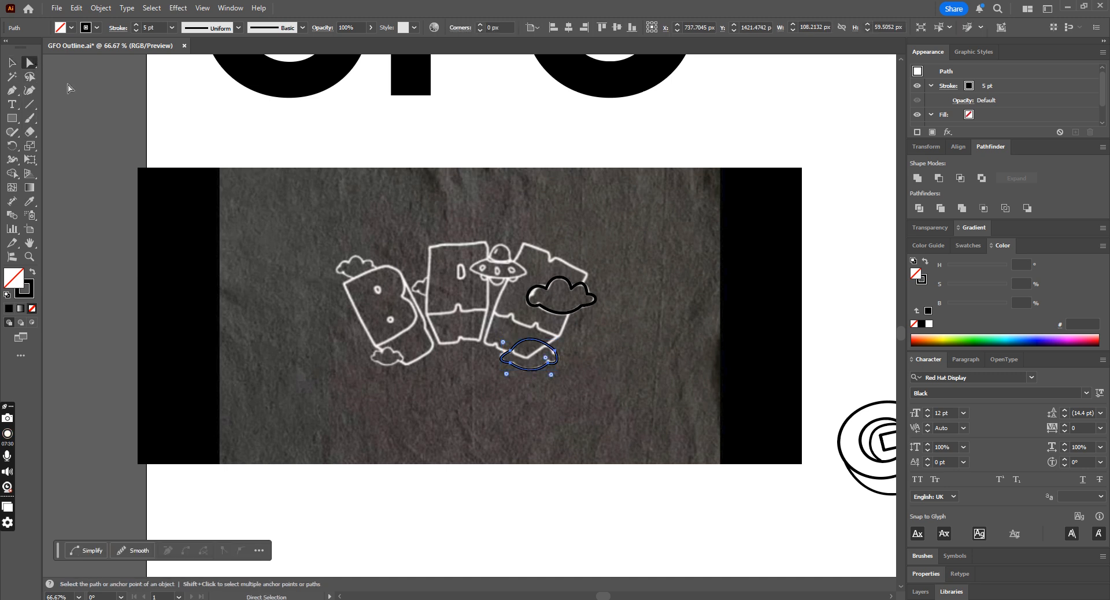
pyautogui.moveTo(557, 357)
pyautogui.mouseDown()
pyautogui.moveTo(550, 351)
pyautogui.moveTo(568, 361)
pyautogui.moveTo(573, 350)
pyautogui.mouseUp()
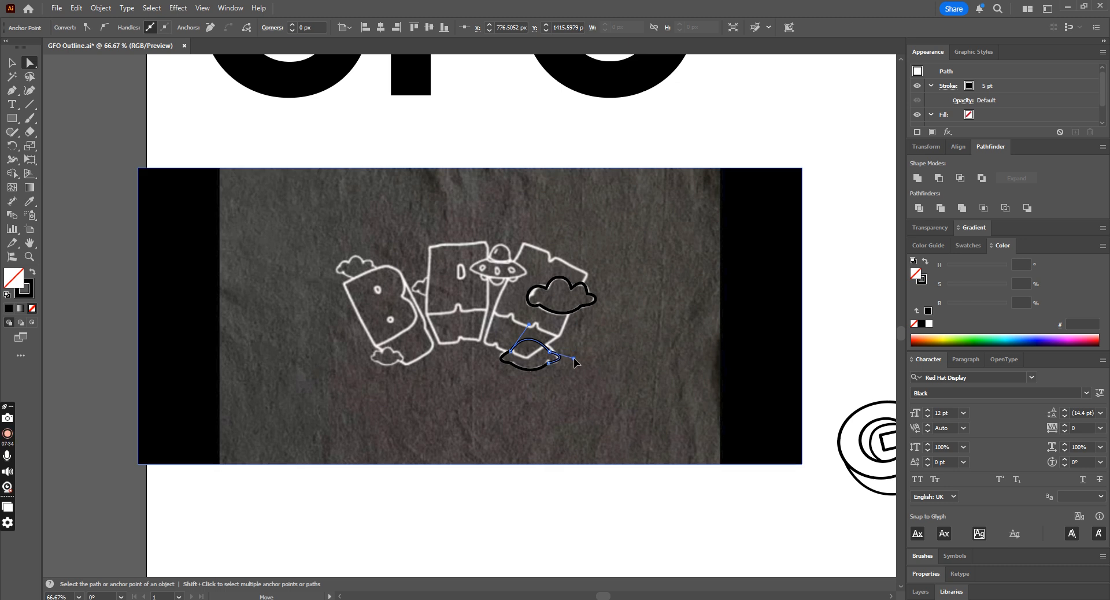
pyautogui.click(528, 381)
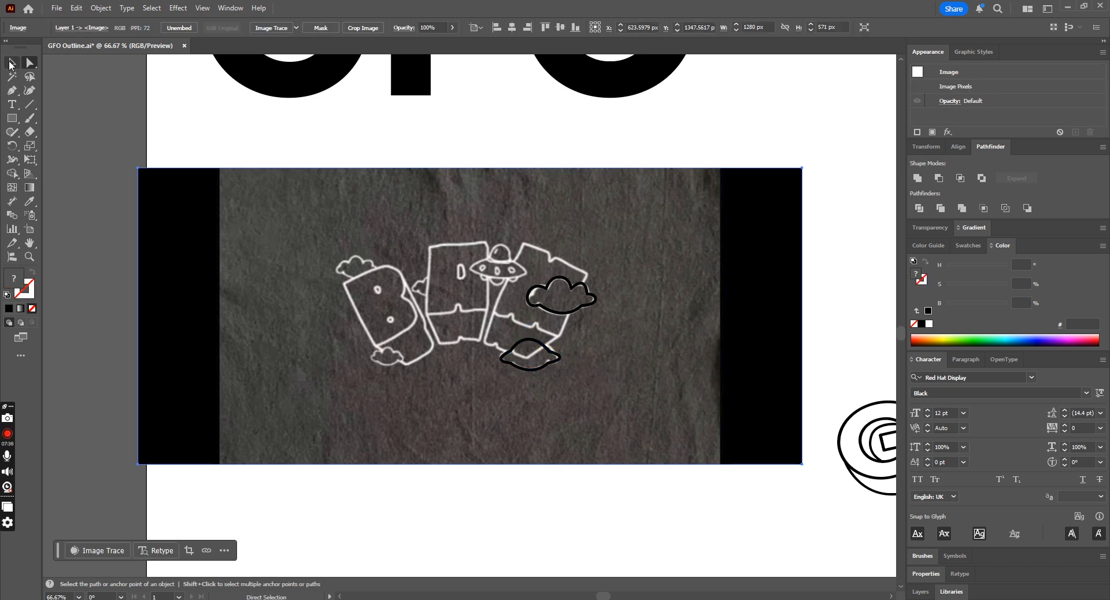
pyautogui.click(206, 161)
# - Trace the cloud at the upper left of the reference image's first letter as a closed, curved Pen path
pyautogui.click(11, 90)
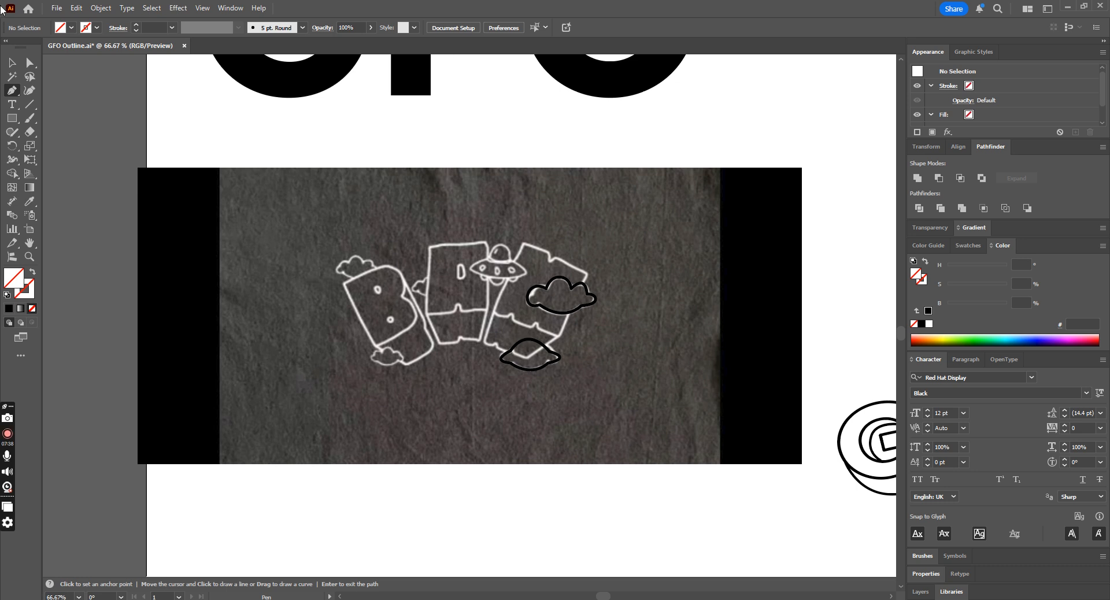
pyautogui.click(363, 272)
pyautogui.click(343, 272)
pyautogui.moveTo(329, 259); pyautogui.dragTo(330, 260)
pyautogui.click(344, 272)
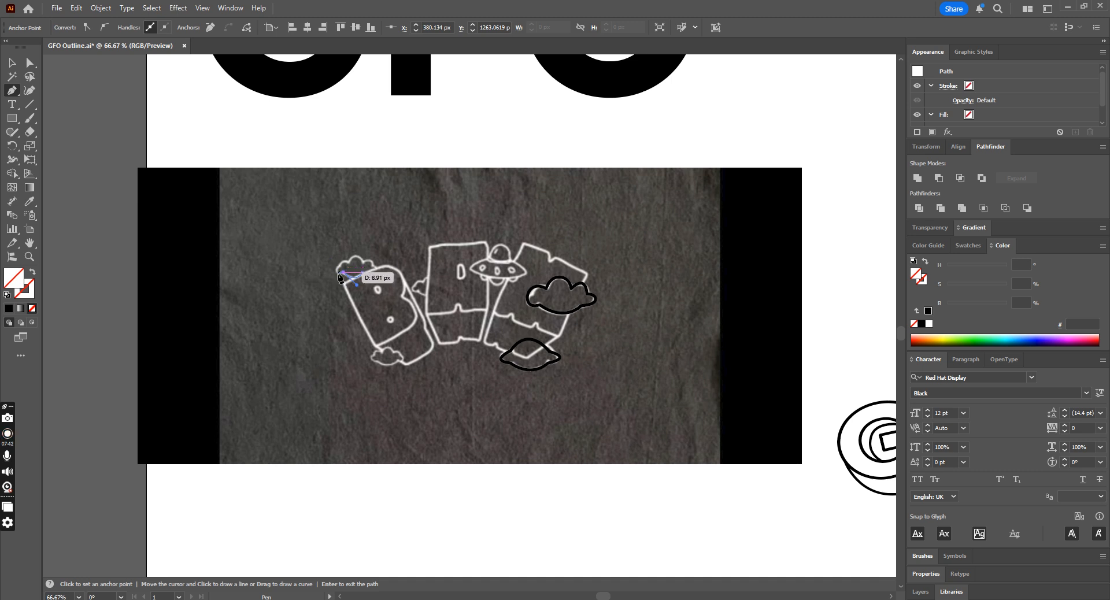
pyautogui.hotkey('ctrl', '+')
pyautogui.hotkey('ctrl', '+')
pyautogui.hotkey('ctrl', '+')
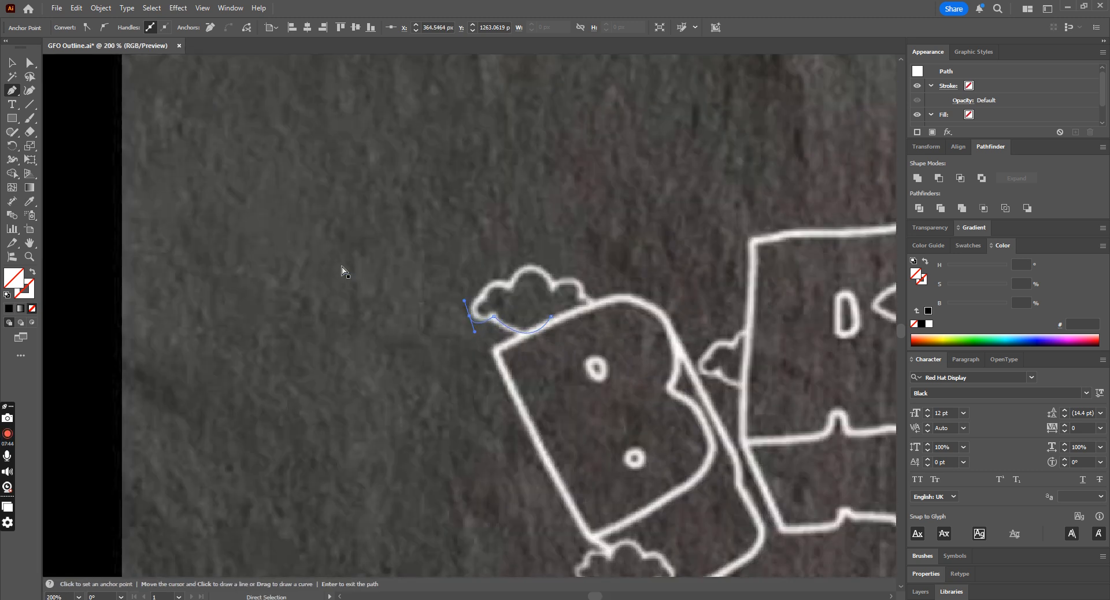
pyautogui.moveTo(469, 309); pyautogui.dragTo(521, 300)
pyautogui.click(489, 297)
pyautogui.click(508, 286)
pyautogui.click(534, 270)
pyautogui.moveTo(552, 276); pyautogui.dragTo(553, 292)
pyautogui.click(582, 290)
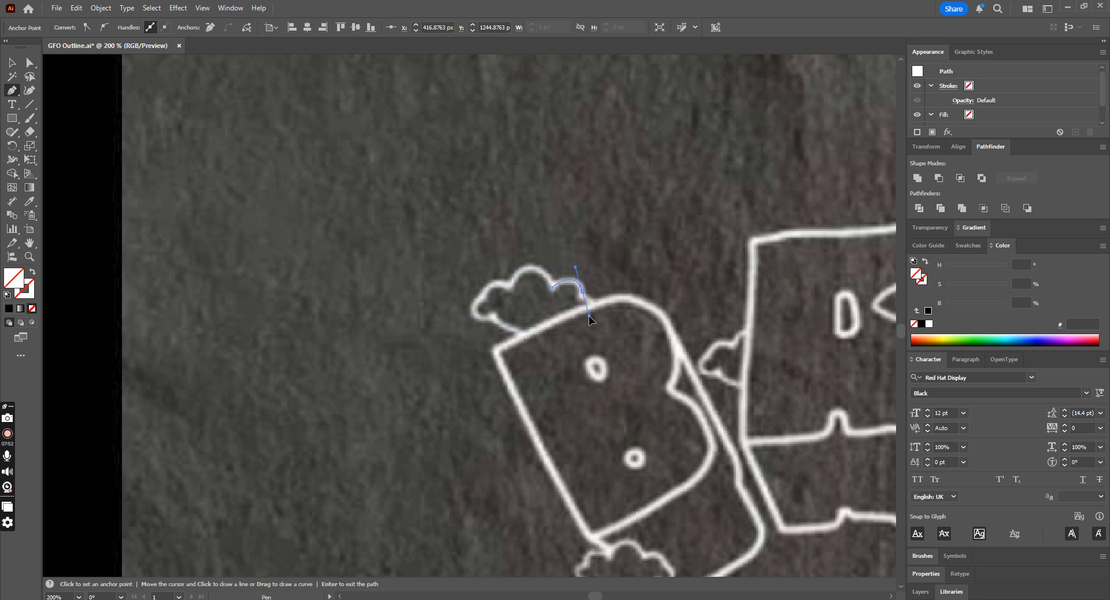
pyautogui.click(581, 292)
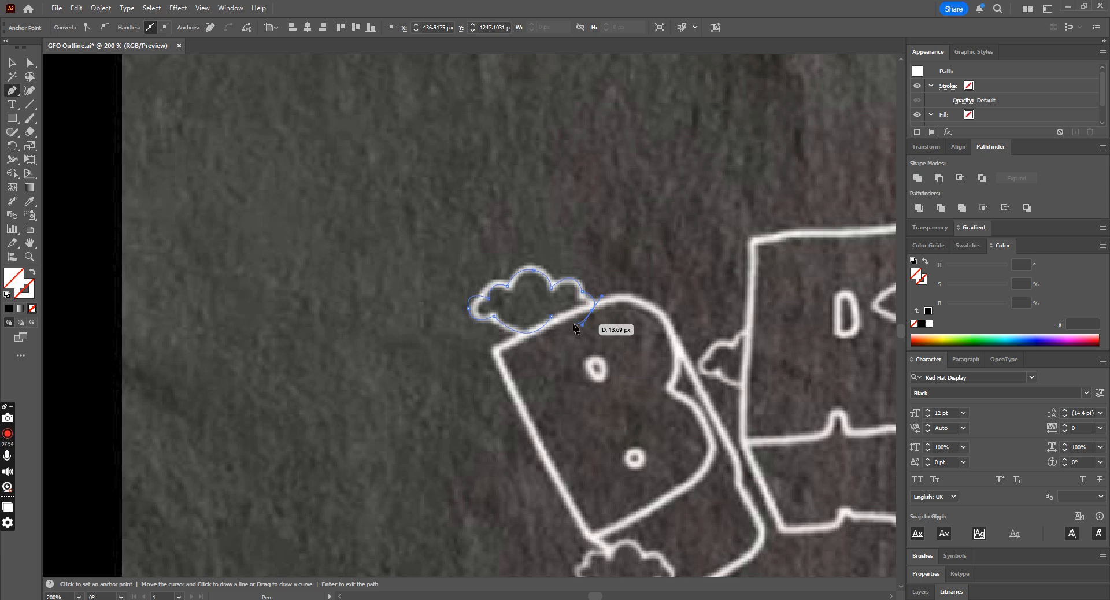
pyautogui.click(554, 316)
# - Copy the large cloud's black 5 pt stroke without fill onto the cloud path at the first letter's upper left using the Eyedropper
pyautogui.hotkey('ctrl', '-')
pyautogui.hotkey('ctrl', '-')
pyautogui.hotkey('ctrl', '-')
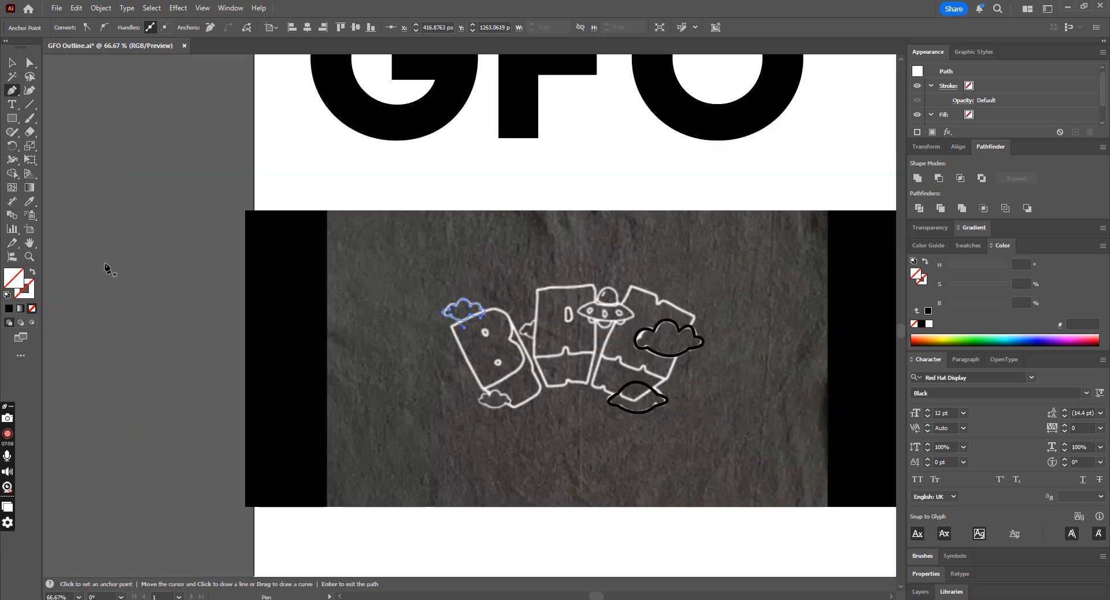
pyautogui.click(31, 204)
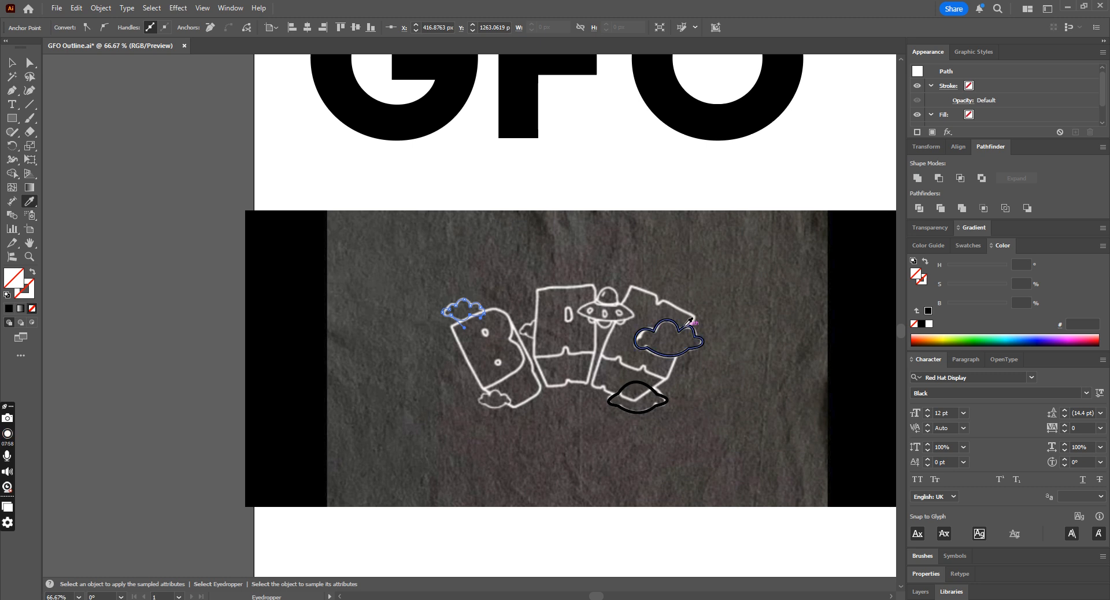
pyautogui.click(655, 343)
pyautogui.click(12, 63)
pyautogui.click(382, 222)
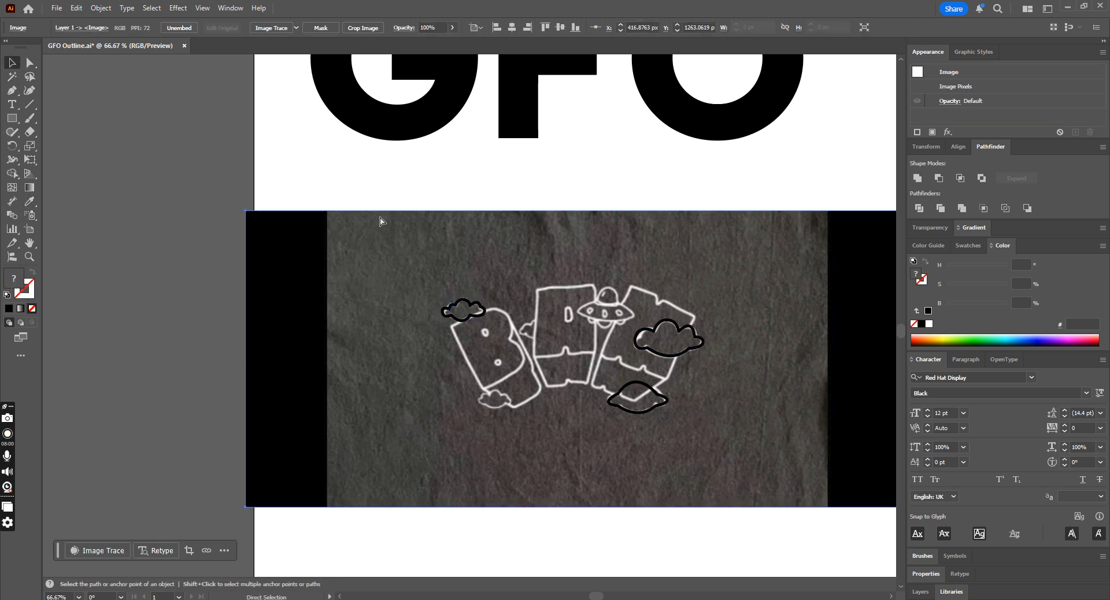
pyautogui.hotkey('ctrl', 'shift', 'a')
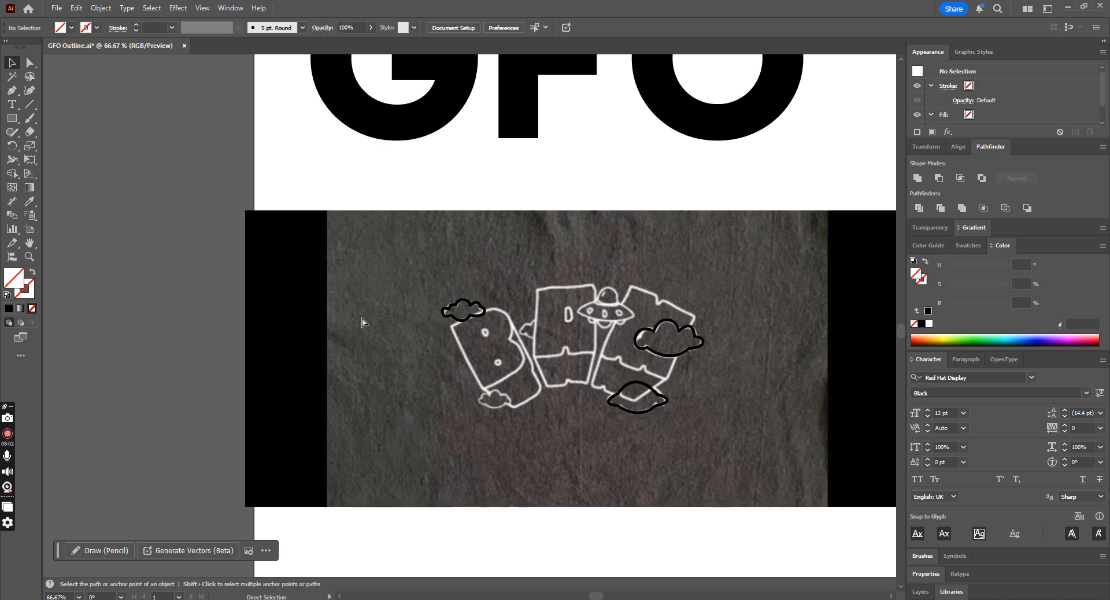
# - Trace the small cloud beneath the reference image's first letter as a closed, curved Pen path
pyautogui.hotkey('ctrl', '1')
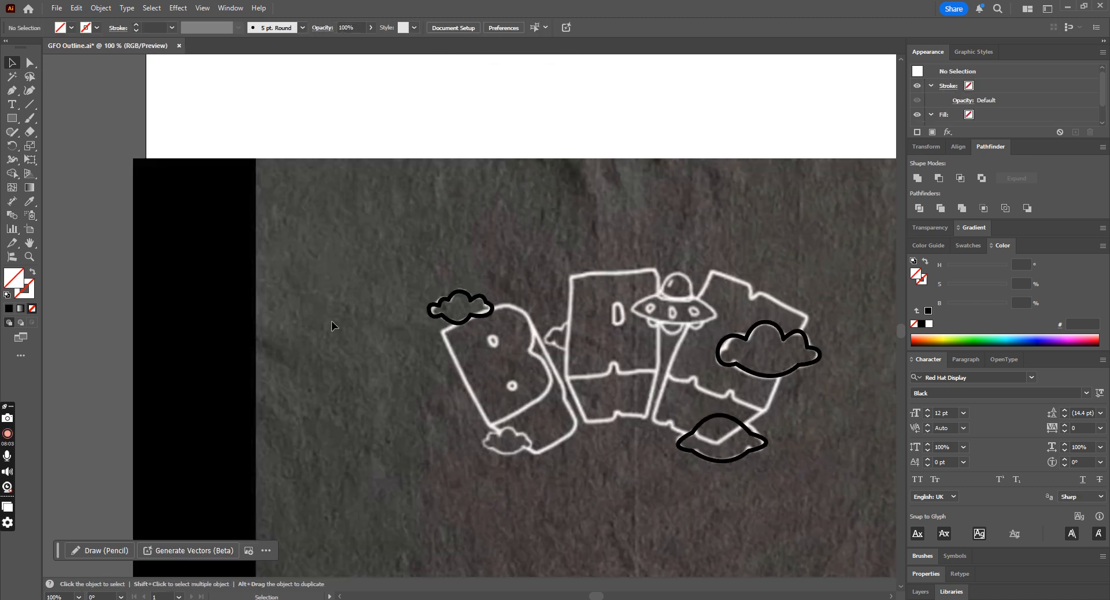
pyautogui.click(11, 91)
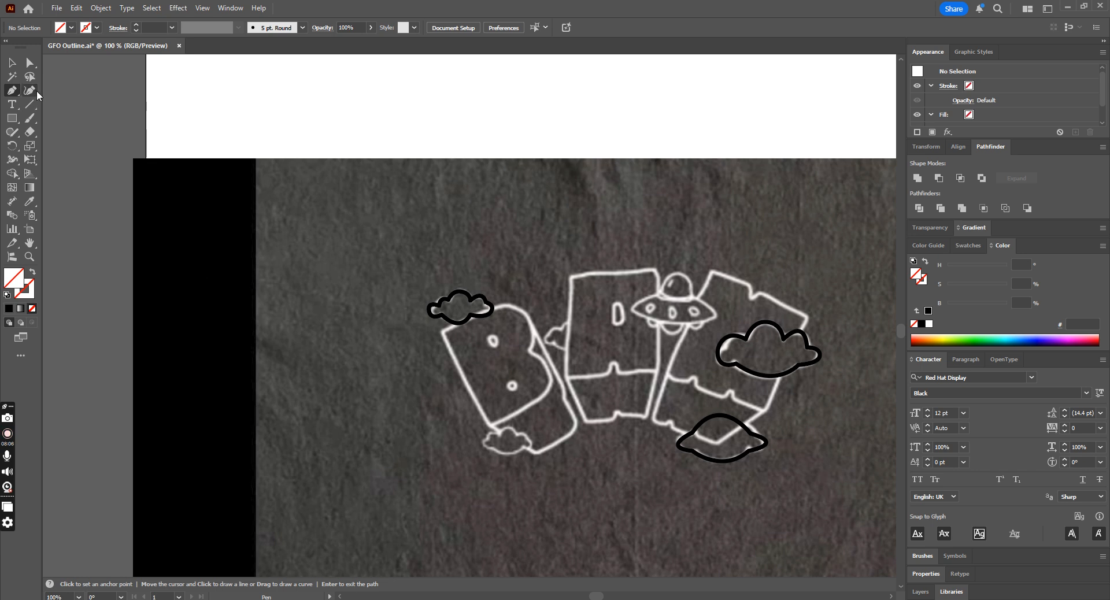
pyautogui.click(530, 446)
pyautogui.hotkey('ctrl', '=')
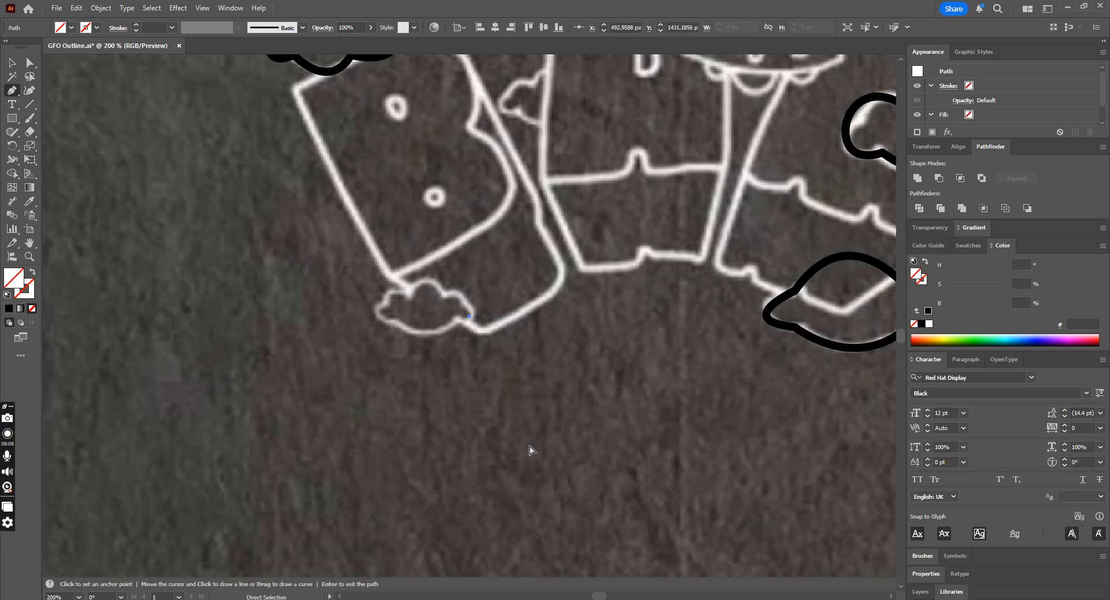
pyautogui.moveTo(454, 317)
pyautogui.mouseDown()
pyautogui.moveTo(438, 333)
pyautogui.moveTo(367, 290)
pyautogui.moveTo(393, 323)
pyautogui.moveTo(381, 324)
pyautogui.moveTo(385, 306)
pyautogui.moveTo(432, 283)
pyautogui.moveTo(470, 320)
pyautogui.mouseUp()
pyautogui.click(445, 295)
pyautogui.click(462, 301)
# - Copy the black 5 pt stroke of an already styled cloud onto the cloud path beneath the first letter, and deselect it
pyautogui.click(27, 204)
pyautogui.click(807, 331)
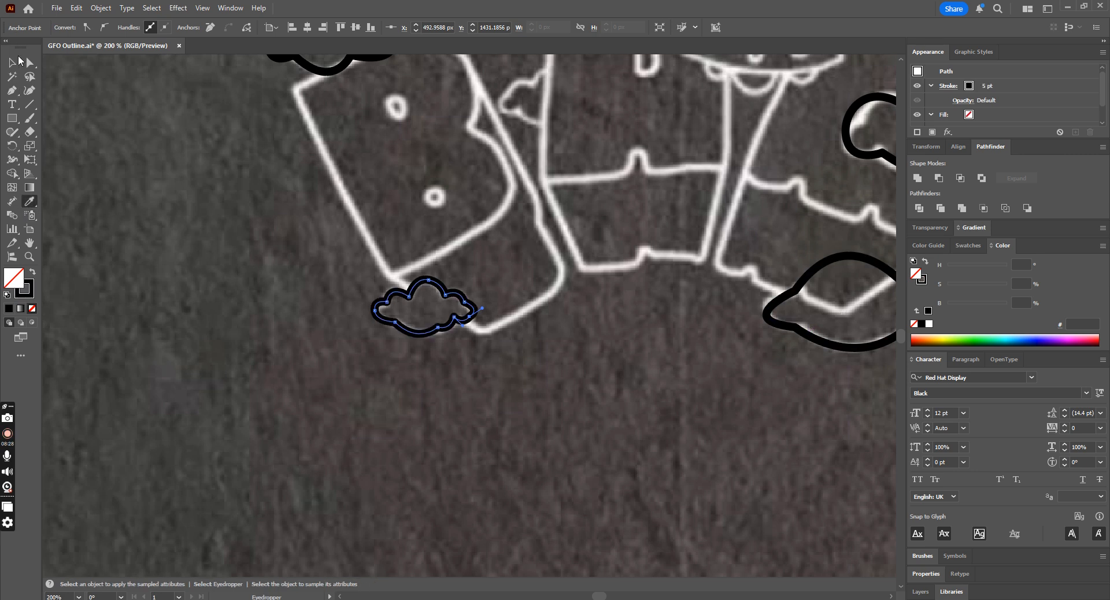
pyautogui.click(14, 61)
pyautogui.click(311, 157)
# - Trace the small cloud between the reference image's first and second letters with a closed Pen path, completing its hidden end over the second letter
pyautogui.hotkey('ctrl', '-')
pyautogui.hotkey('ctrl', '-')
pyautogui.hotkey('ctrl', '-')
pyautogui.scroll(5, 567, 305)
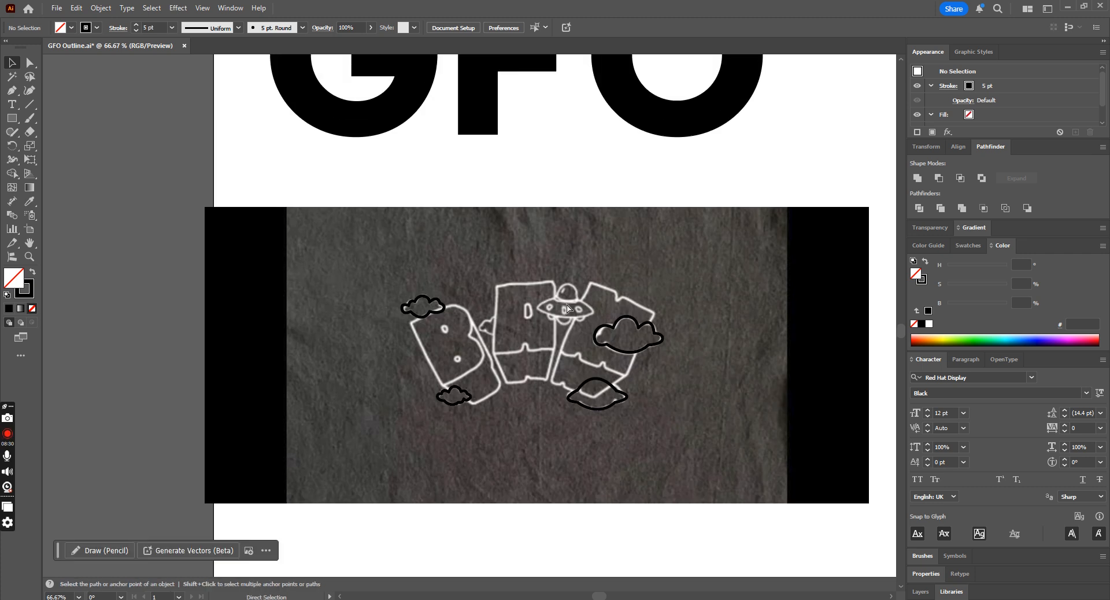
pyautogui.hotkey('ctrl', '+')
pyautogui.hotkey('ctrl', '+')
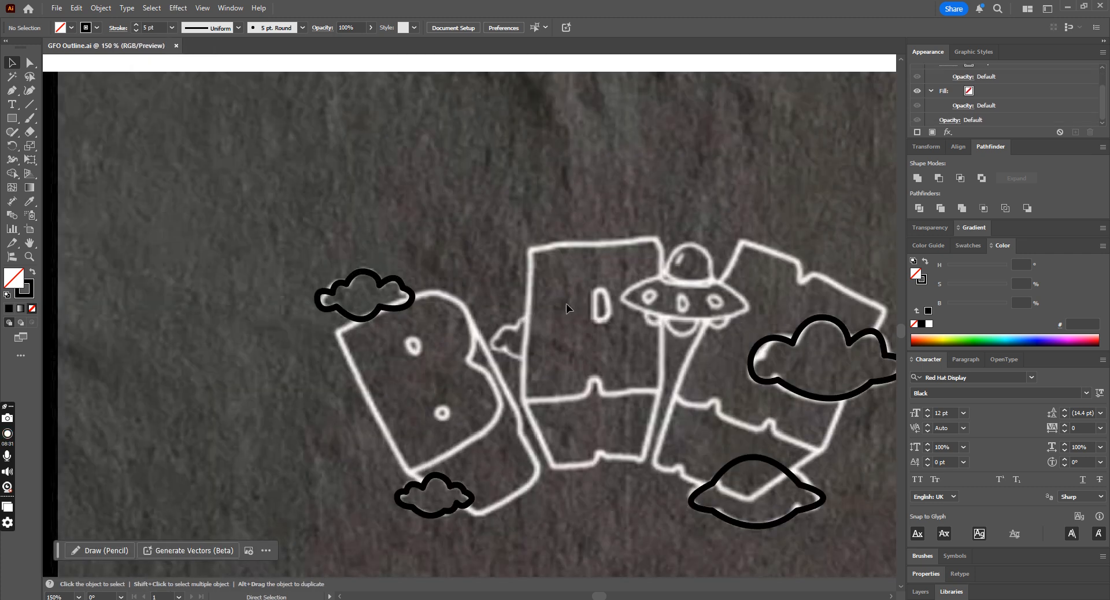
pyautogui.click(14, 92)
pyautogui.click(525, 358)
pyautogui.hotkey('ctrl', '+')
pyautogui.hotkey('ctrl', '+')
pyautogui.moveTo(424, 277); pyautogui.dragTo(400, 286)
pyautogui.click(418, 273)
pyautogui.moveTo(449, 255); pyautogui.dragTo(473, 271)
pyautogui.moveTo(452, 258); pyautogui.dragTo(514, 272)
pyautogui.hotkey('ctrl', 'z')
pyautogui.moveTo(481, 234); pyautogui.dragTo(500, 239)
pyautogui.click(502, 258)
pyautogui.moveTo(540, 271); pyautogui.dragTo(539, 288)
pyautogui.click(512, 289)
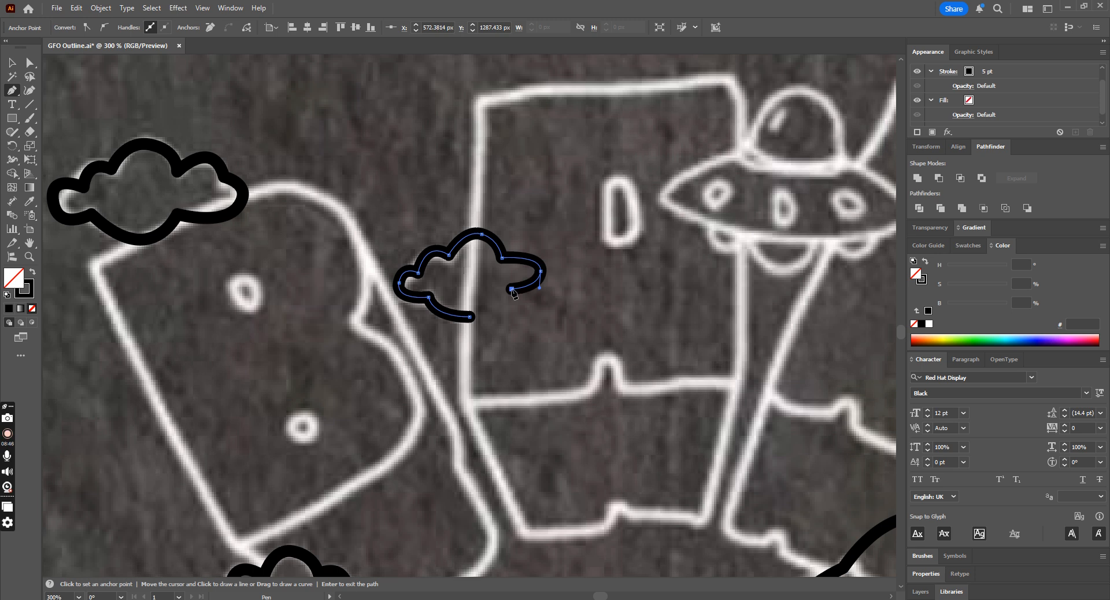
pyautogui.moveTo(470, 317); pyautogui.dragTo(426, 281)
pyautogui.click(17, 62)
pyautogui.click(540, 239)
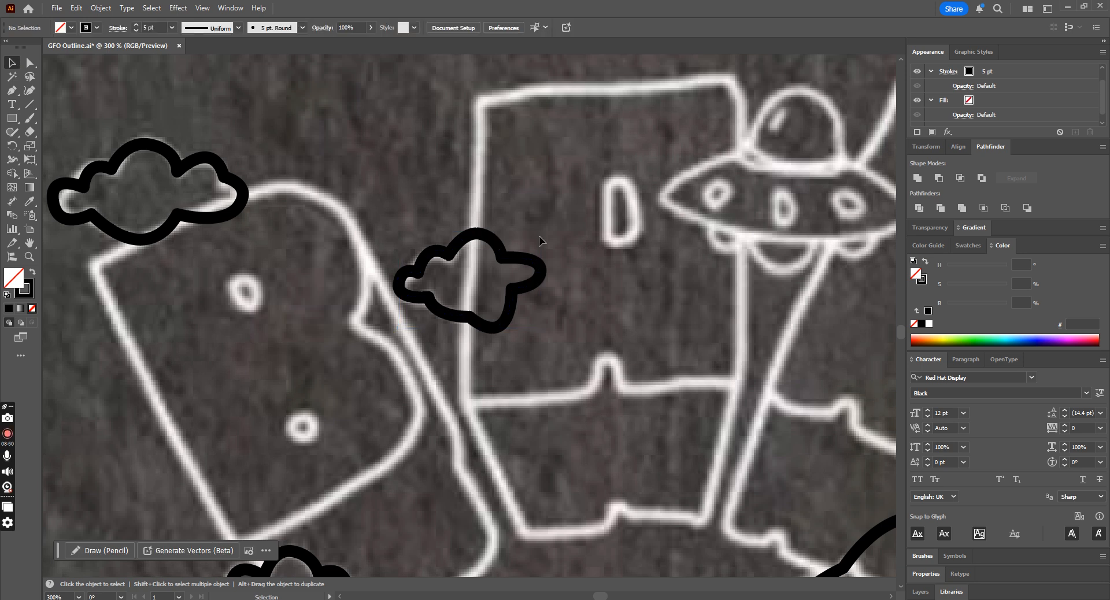
pyautogui.moveTo(525, 286); pyautogui.dragTo(674, 287)
pyautogui.hotkey('ctrl', 'z')
pyautogui.hotkey('ctrl', '-')
pyautogui.hotkey('ctrl', '-')
pyautogui.hotkey('ctrl', '-')
pyautogui.hotkey('ctrl', '-')
pyautogui.hotkey('ctrl', '-')
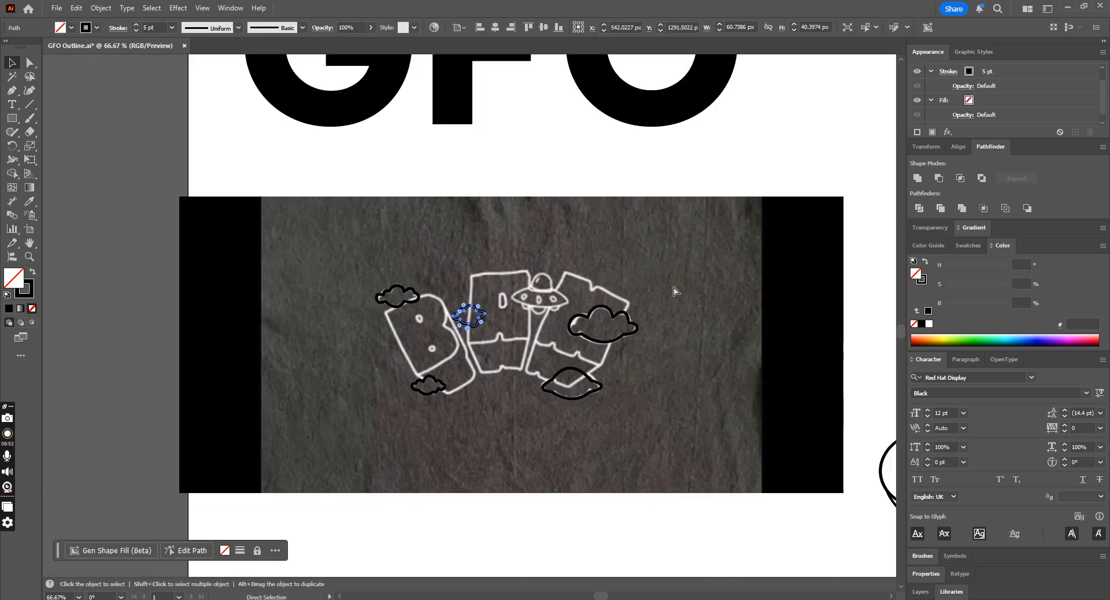
pyautogui.hotkey('ctrl', 'a')
pyautogui.hotkey('ctrl', '+')
pyautogui.hotkey('ctrl', '+')
pyautogui.hotkey('ctrl', '+')
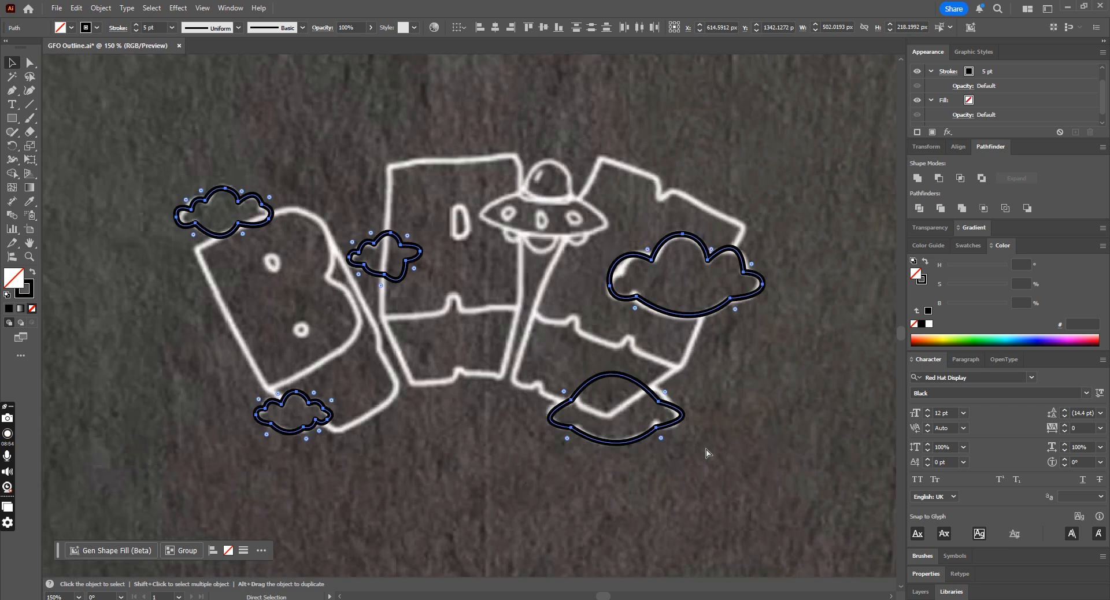
pyautogui.hotkey('ctrl', 'shift', 'a')
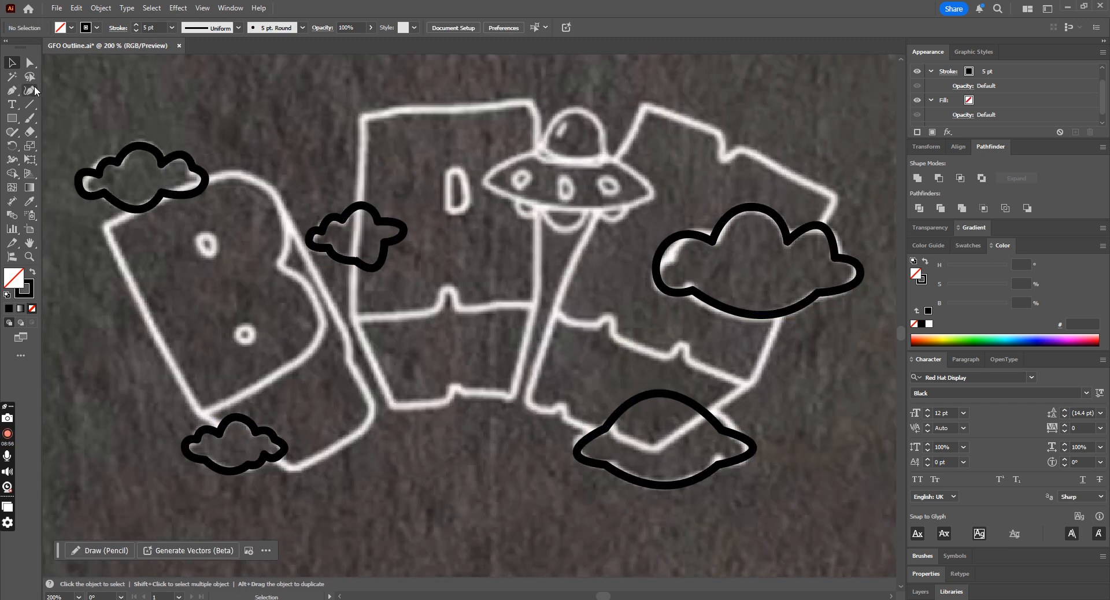
# - Trace the UFO's saucer body and domed top in the reference image as one closed, curved Pen path
pyautogui.press('p')
pyautogui.click(540, 151)
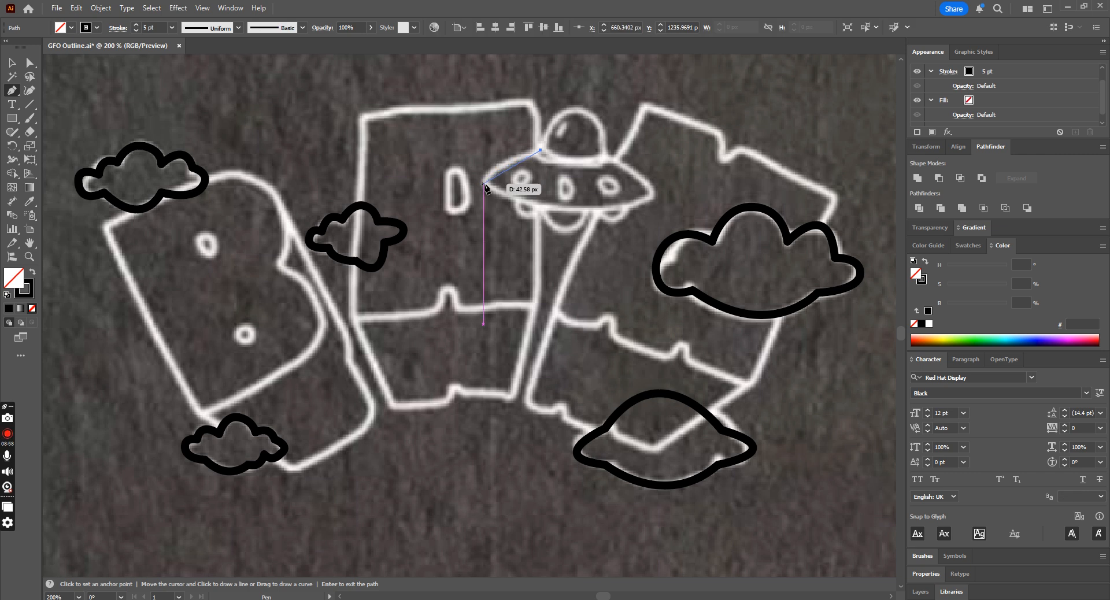
pyautogui.moveTo(474, 217); pyautogui.dragTo(469, 215)
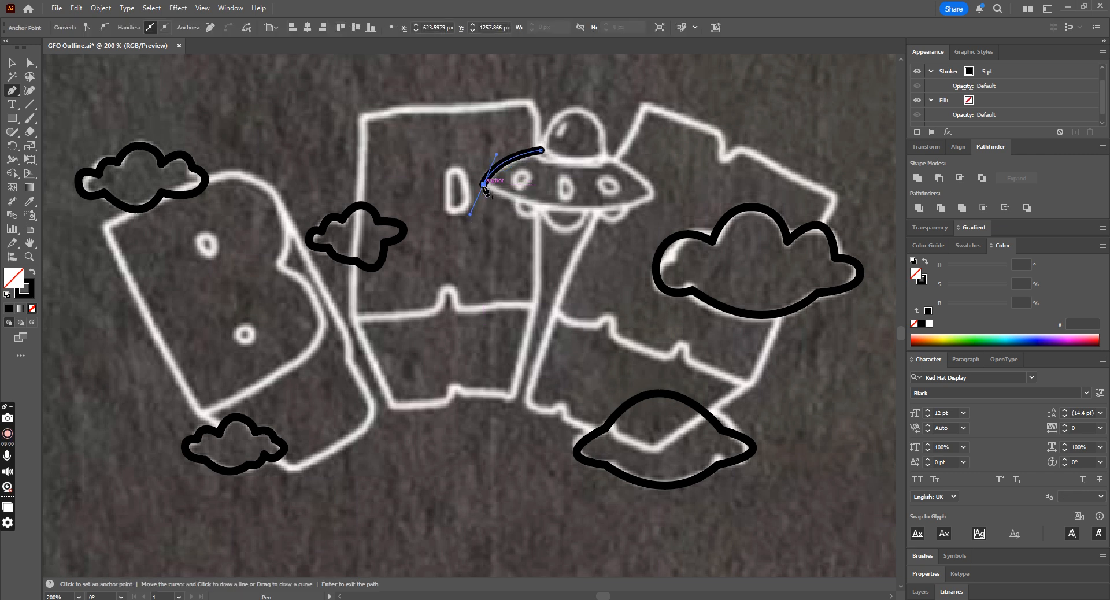
pyautogui.moveTo(648, 192); pyautogui.dragTo(709, 158)
pyautogui.moveTo(601, 157); pyautogui.dragTo(553, 112)
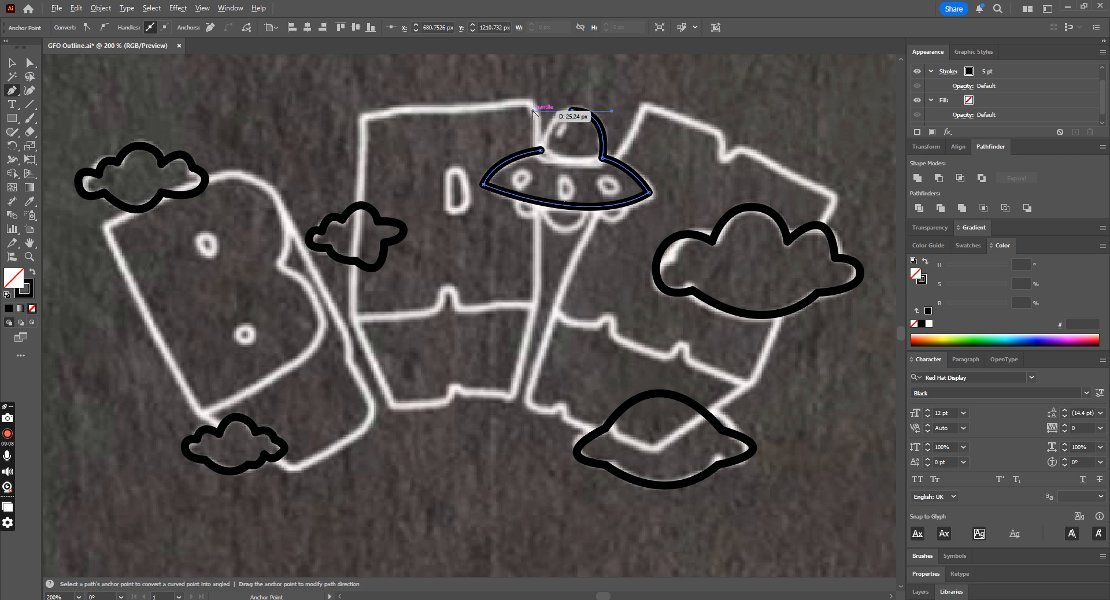
pyautogui.moveTo(541, 150); pyautogui.dragTo(540, 164)
pyautogui.click(15, 68)
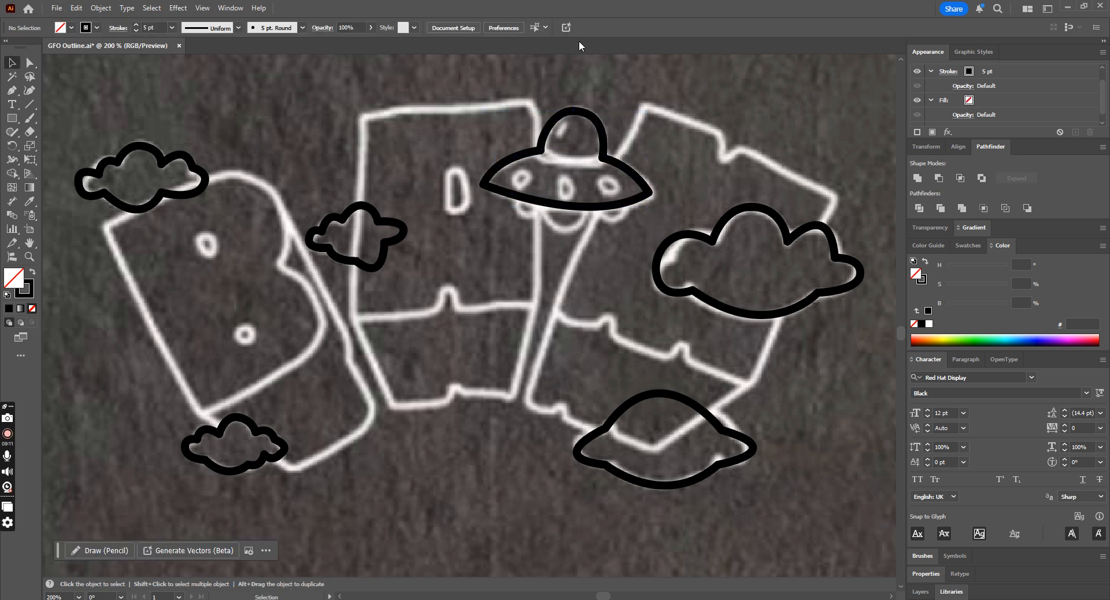
# - Draw a curved Pen line along the base of the UFO's dome to separate it from the saucer body
pyautogui.click(14, 90)
pyautogui.click(538, 151)
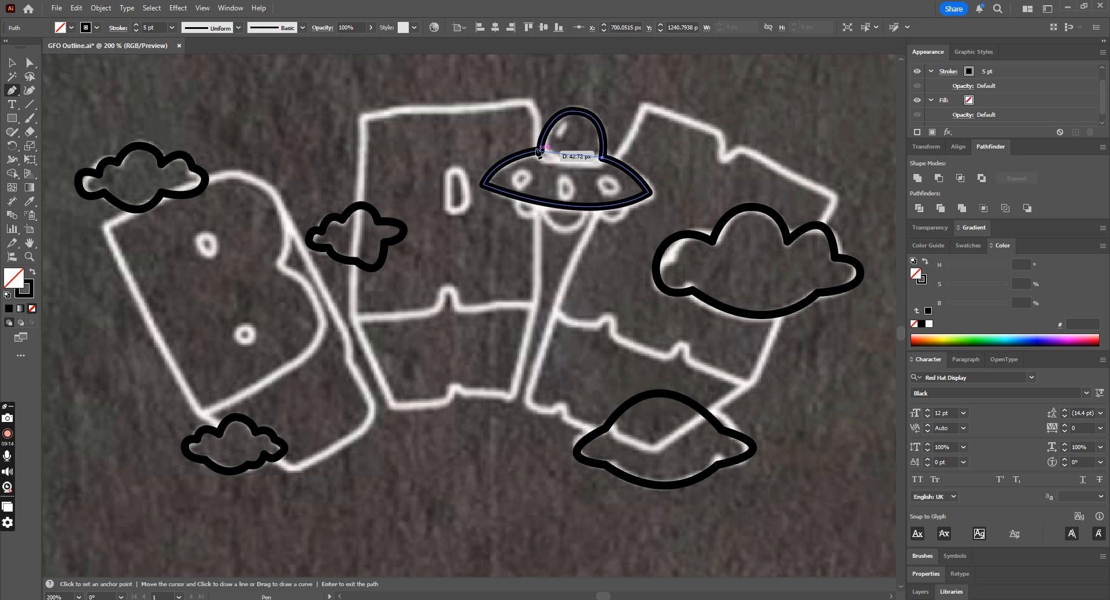
pyautogui.moveTo(541, 150); pyautogui.dragTo(511, 134)
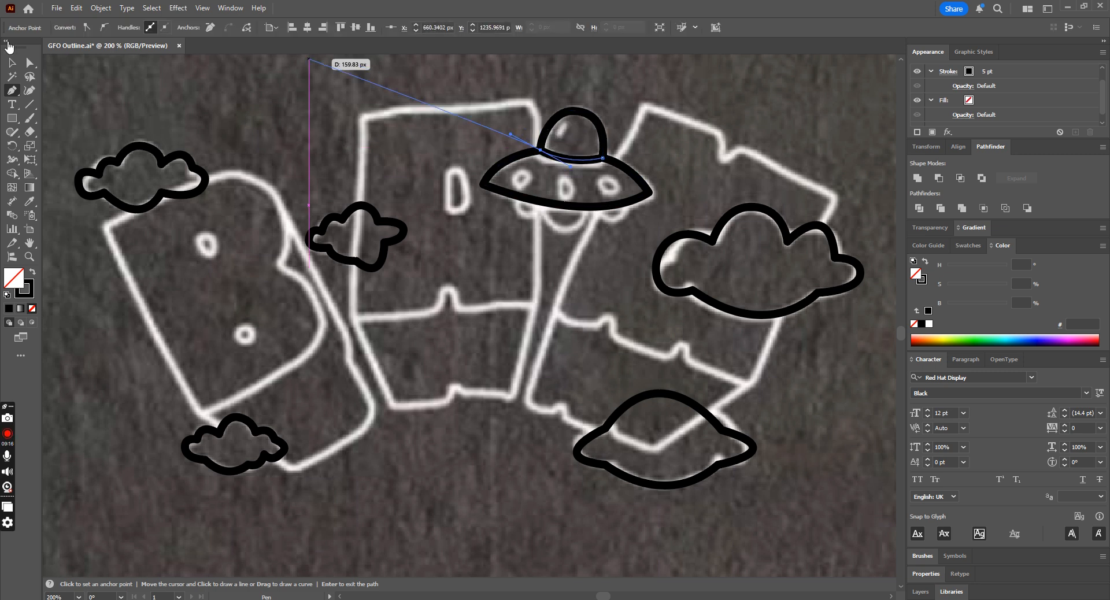
pyautogui.click(13, 64)
pyautogui.click(444, 123)
# - Draw a small outlined circle with the Ellipse tool over the UFO's leftmost window
pyautogui.scroll(2, 446, 125)
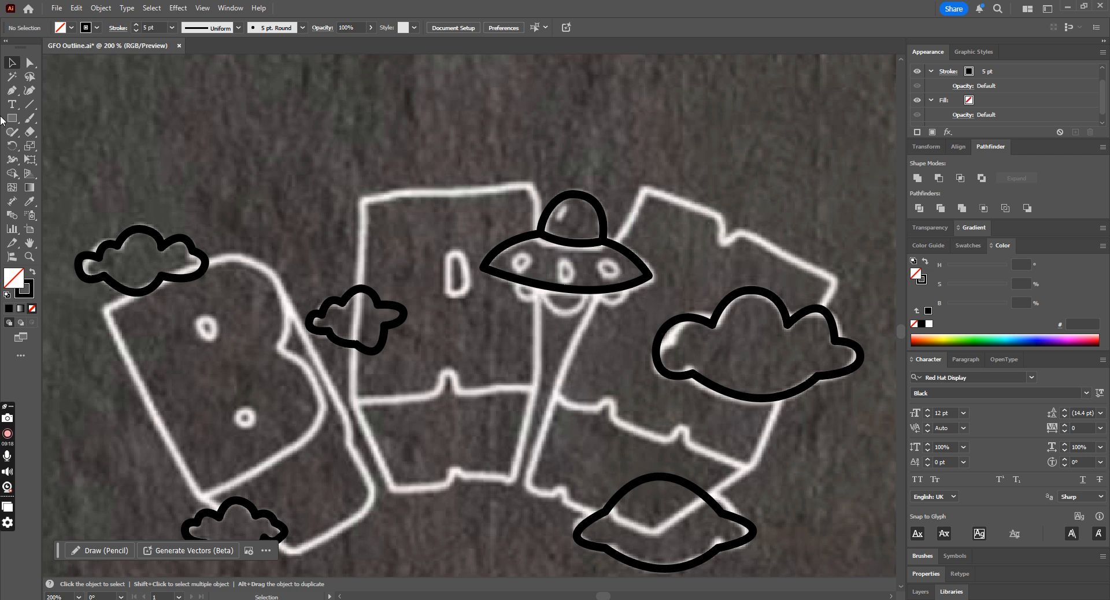
pyautogui.moveTo(12, 118); pyautogui.dragTo(58, 147)
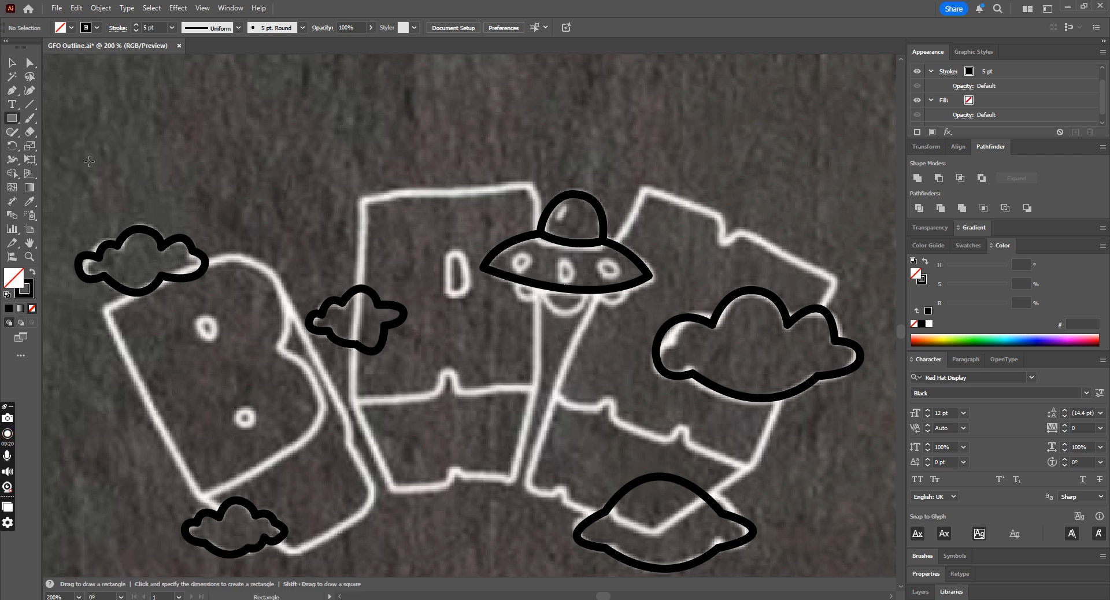
pyautogui.moveTo(517, 257); pyautogui.dragTo(530, 270)
pyautogui.click(15, 65)
pyautogui.click(510, 215)
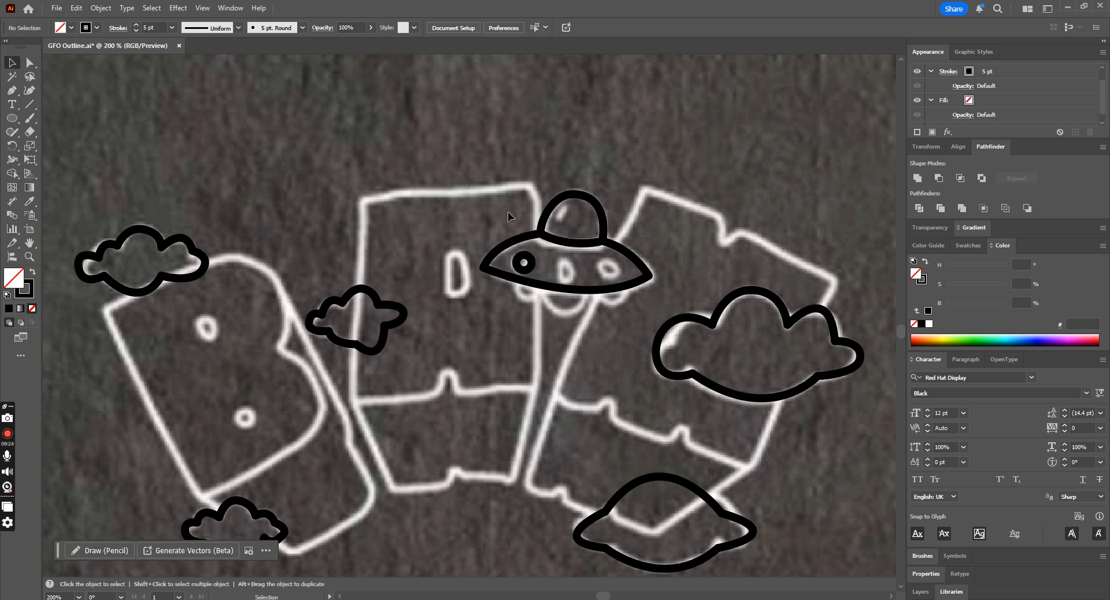
# - Duplicate the window circle onto the UFO's middle and rightmost windows
pyautogui.click(531, 258)
pyautogui.click(550, 259)
pyautogui.moveTo(531, 258); pyautogui.dragTo(574, 268)
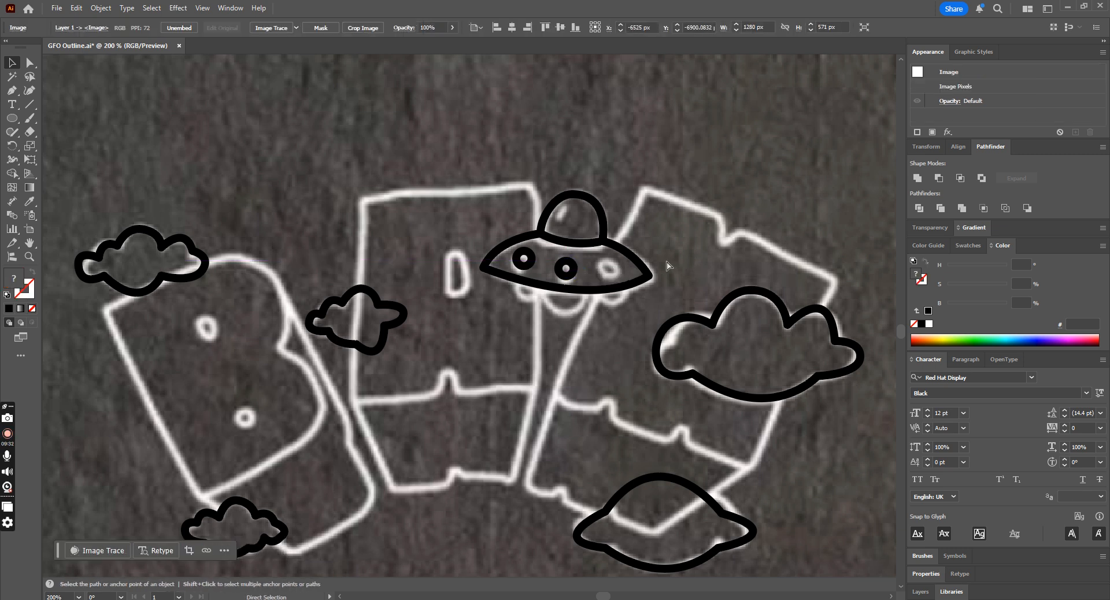
pyautogui.click(585, 307)
pyautogui.moveTo(573, 269); pyautogui.dragTo(617, 268)
pyautogui.click(502, 254)
# - Trace the three rounded bumps along the underside of the UFO's saucer with curved Pen paths
pyautogui.click(12, 90)
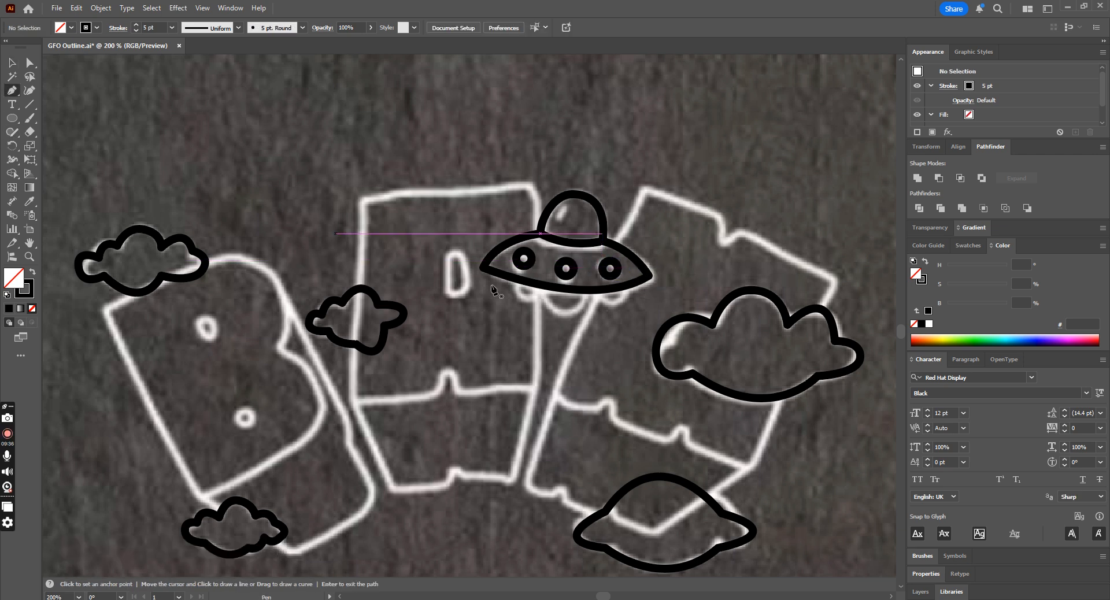
pyautogui.click(513, 278)
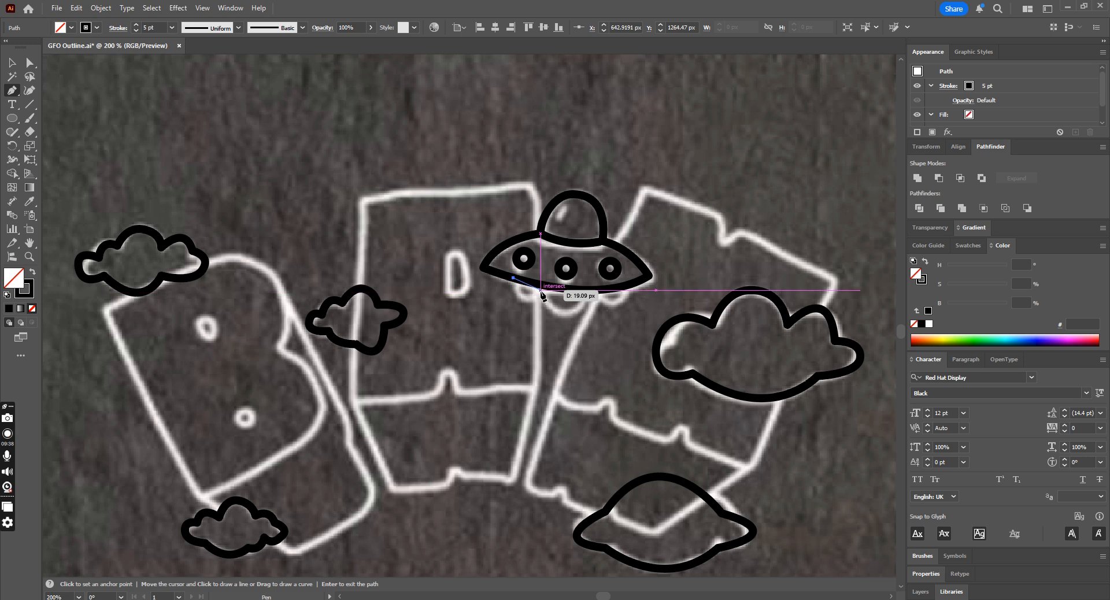
pyautogui.moveTo(537, 302); pyautogui.dragTo(636, 260)
pyautogui.click(593, 293)
pyautogui.click(12, 62)
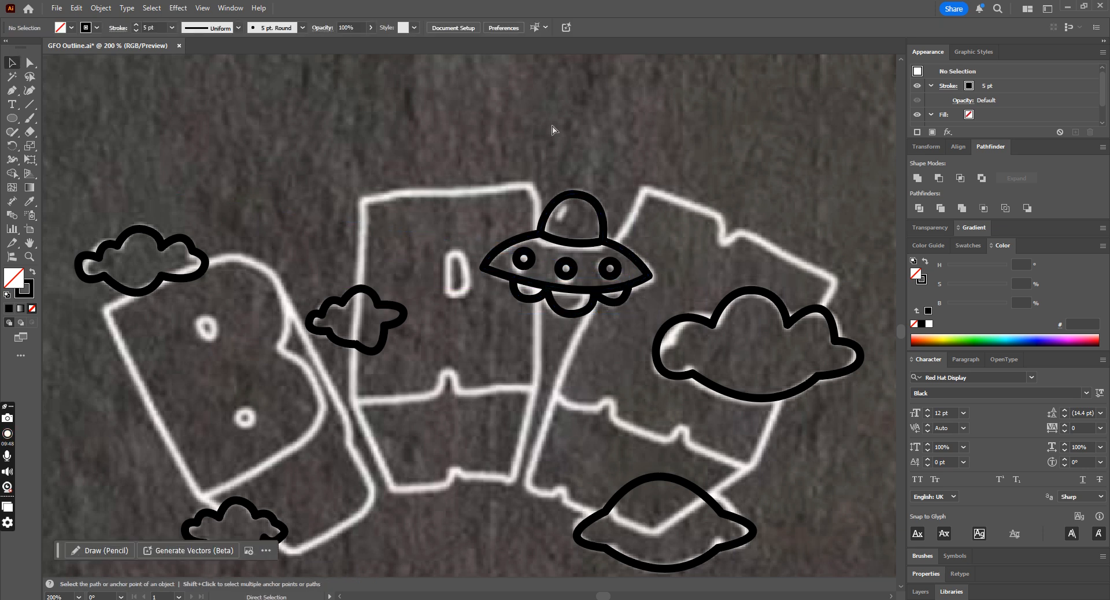
# - Group the traced clouds and UFO, keep a copy outside the artboard, and move the group below the warped GFO lettering on the artboard
pyautogui.hotkey('ctrl', '-')
pyautogui.hotkey('ctrl', '-')
pyautogui.hotkey('ctrl', '-')
pyautogui.moveTo(710, 457); pyautogui.dragTo(723, 468)
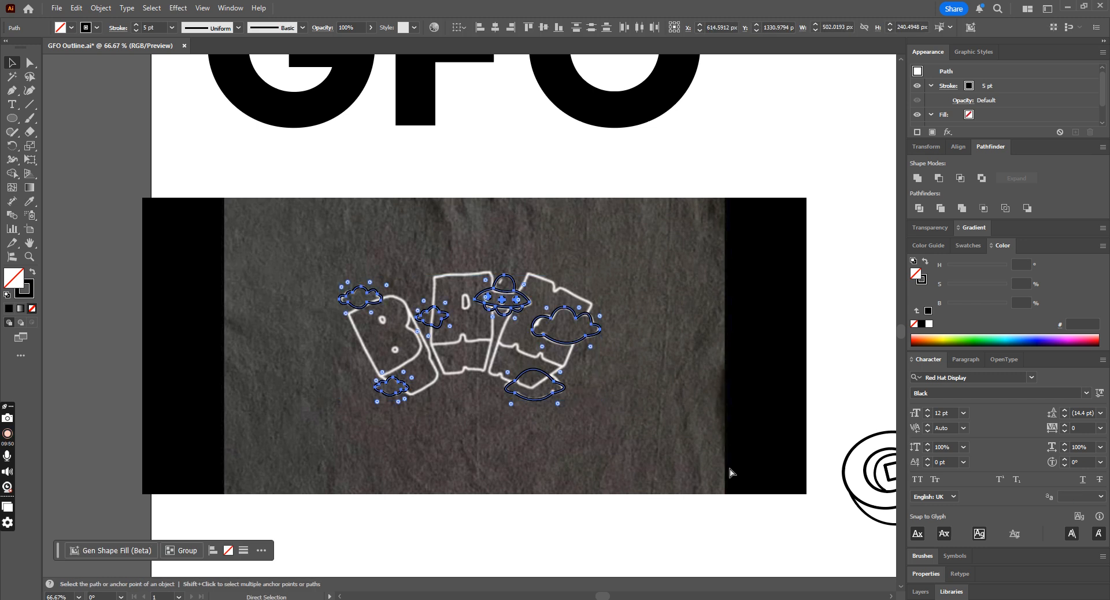
pyautogui.hotkey('ctrl', '-')
pyautogui.hotkey('ctrl', '-')
pyautogui.hotkey('ctrl', '-')
pyautogui.keyDown('alt'); pyautogui.moveTo(479, 302); pyautogui.dragTo(821, 524); pyautogui.keyUp('alt')
pyautogui.moveTo(500, 310); pyautogui.dragTo(683, 403)
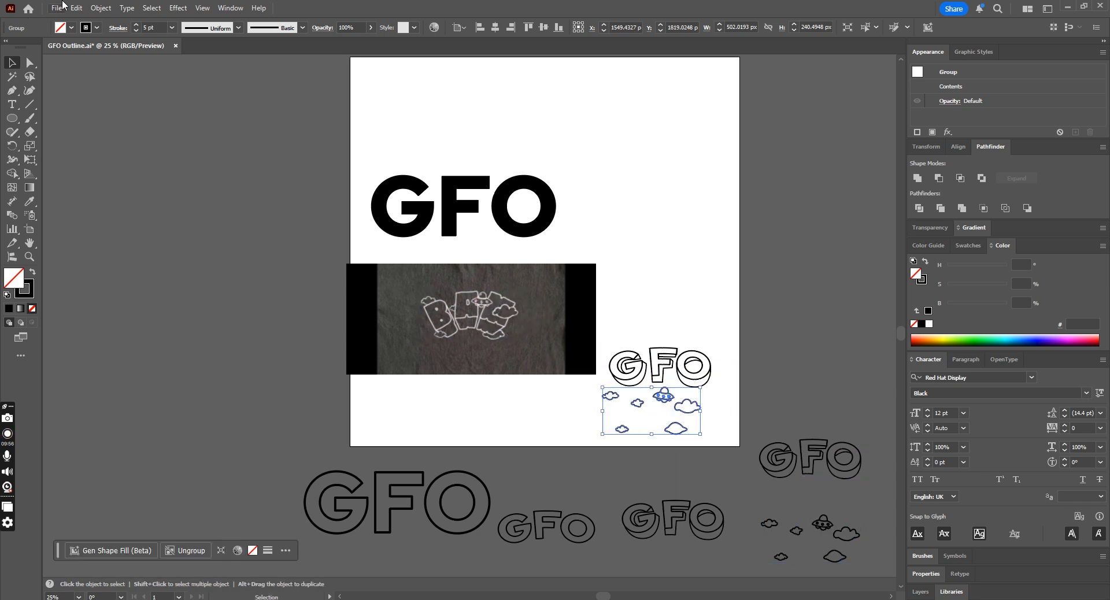
# - Set the cloud and UFO group's stroke weight to 4 pt and expand its strokes into filled shapes
pyautogui.click(100, 8)
pyautogui.click(173, 170)
pyautogui.click(584, 373)
pyautogui.hotkey('ctrl', '1')
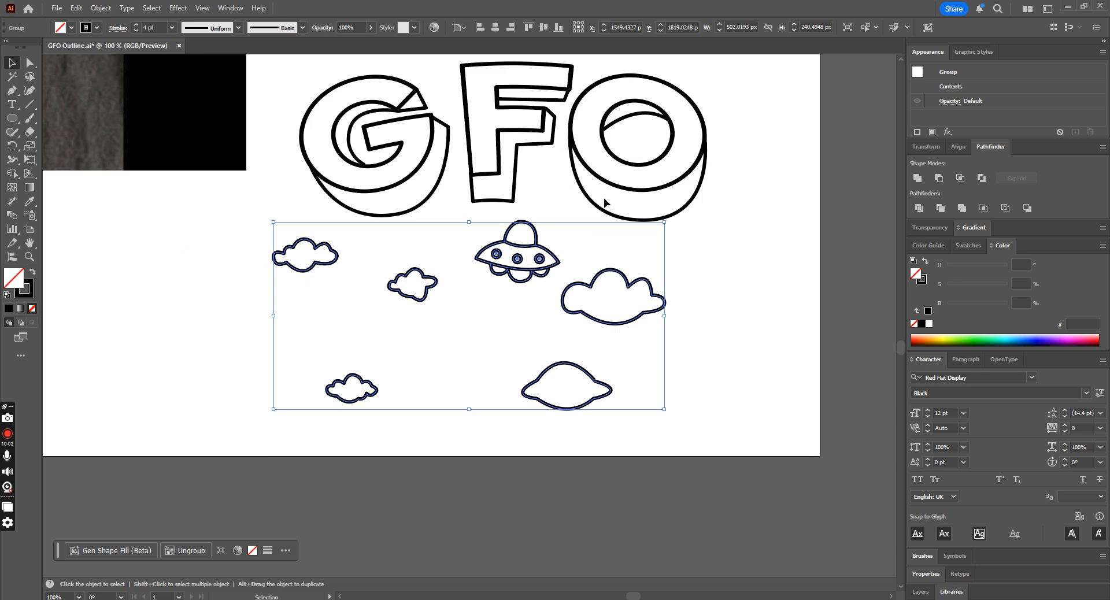
pyautogui.click(107, 8)
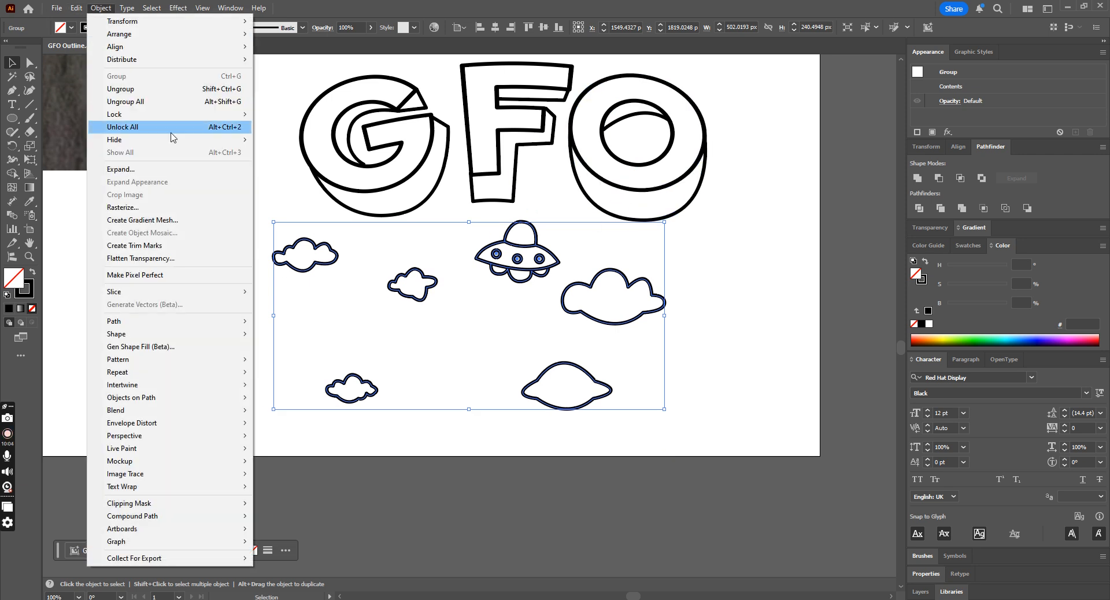
pyautogui.click(174, 169)
pyautogui.click(540, 372)
pyautogui.click(634, 386)
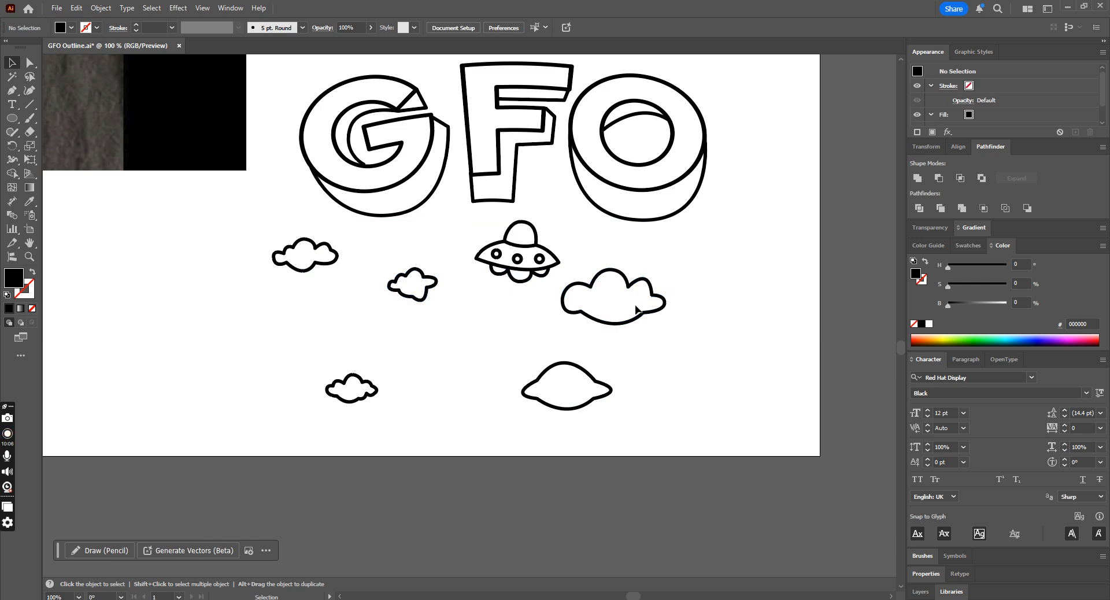
# - Move the expanded cloud and UFO group up over the warped GFO lettering so its elements overlap the letters
pyautogui.moveTo(633, 329)
pyautogui.mouseDown()
pyautogui.moveTo(682, 190)
pyautogui.moveTo(678, 151)
pyautogui.mouseUp()
pyautogui.press('a')
pyautogui.hotkey('ctrl', '-')
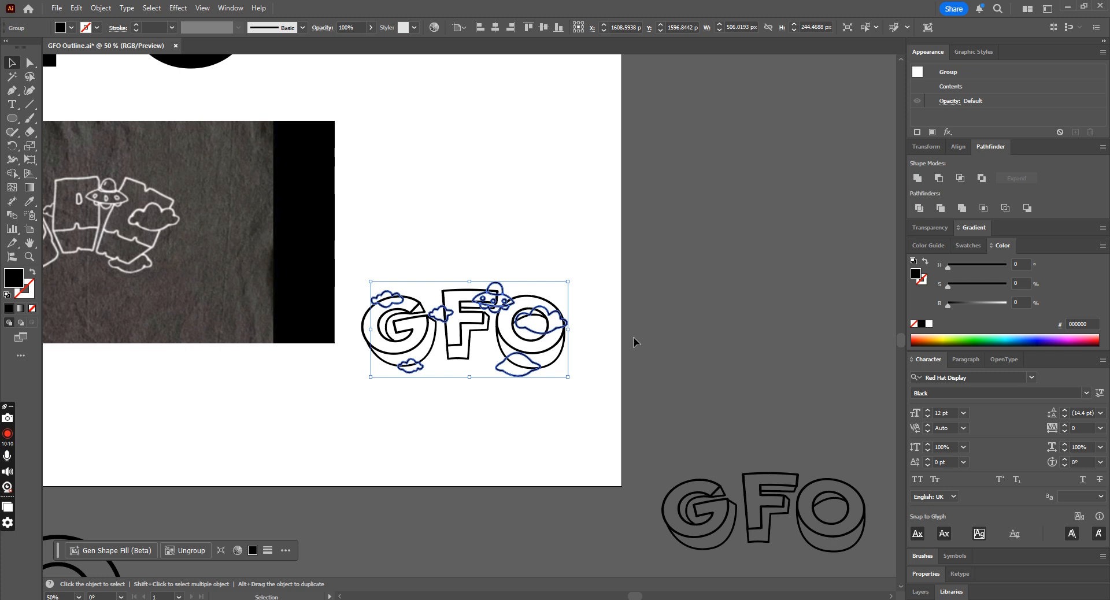
# - Ungroup the clouds and UFO, move the large cloud to the O's upper-right edge and the UFO above the gap between F and O
pyautogui.rightClick(551, 317)
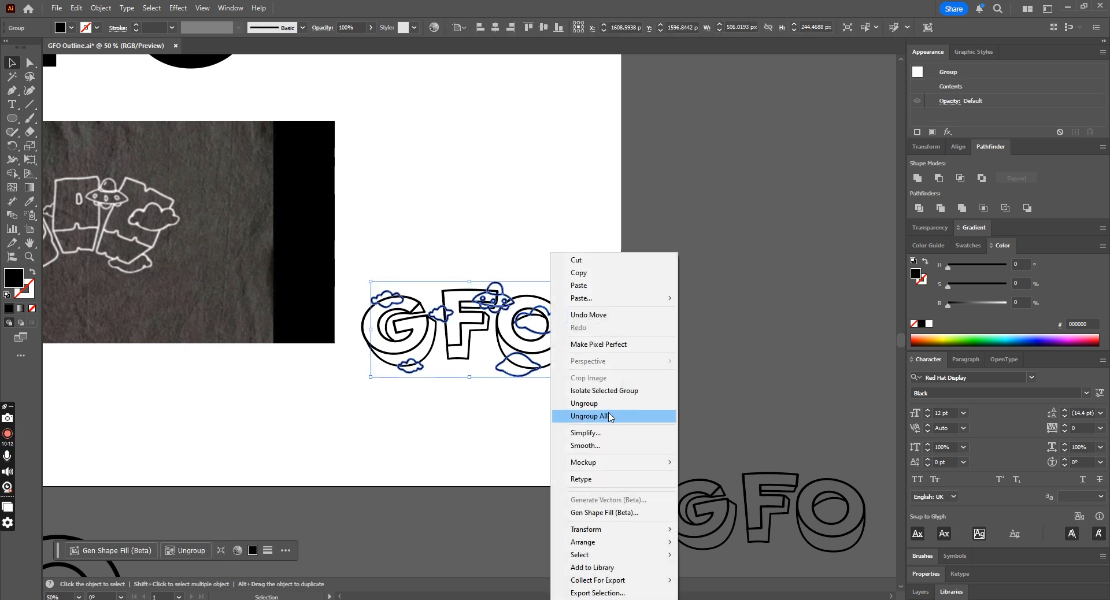
pyautogui.click(608, 416)
pyautogui.moveTo(569, 313); pyautogui.dragTo(588, 310)
pyautogui.moveTo(500, 289); pyautogui.dragTo(509, 311)
pyautogui.hotkey('ctrl', 'z')
pyautogui.keyDown('shift'); pyautogui.click(487, 318); pyautogui.keyUp('shift')
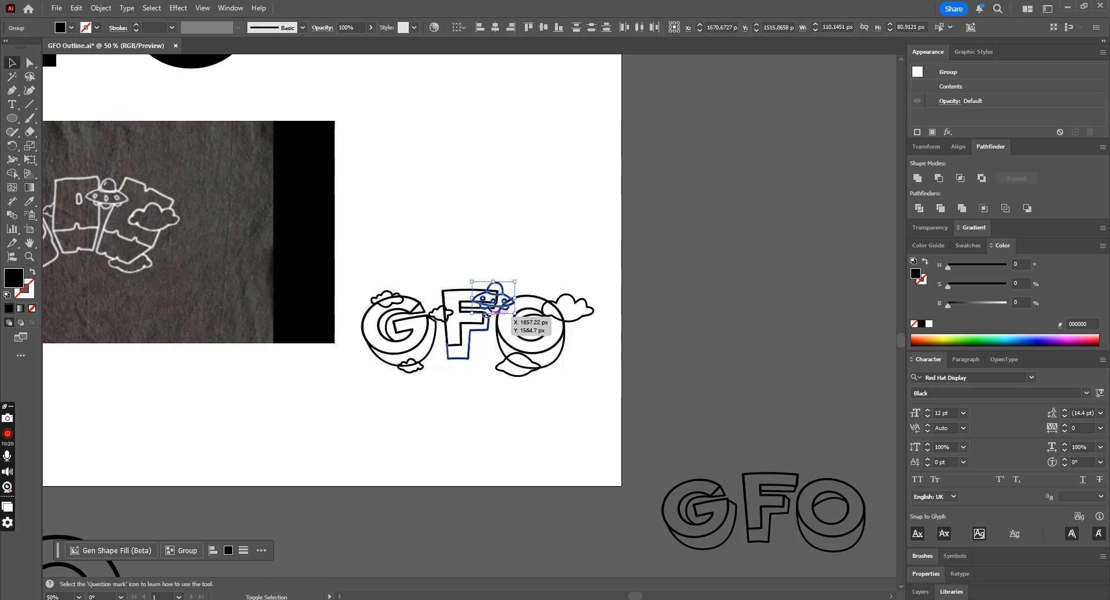
pyautogui.moveTo(503, 308); pyautogui.dragTo(519, 294)
pyautogui.click(526, 275)
# - Nudge the small cloud on the G's upper-left edge slightly upward
pyautogui.moveTo(445, 315); pyautogui.dragTo(389, 298)
pyautogui.click(418, 375)
pyautogui.click(421, 371)
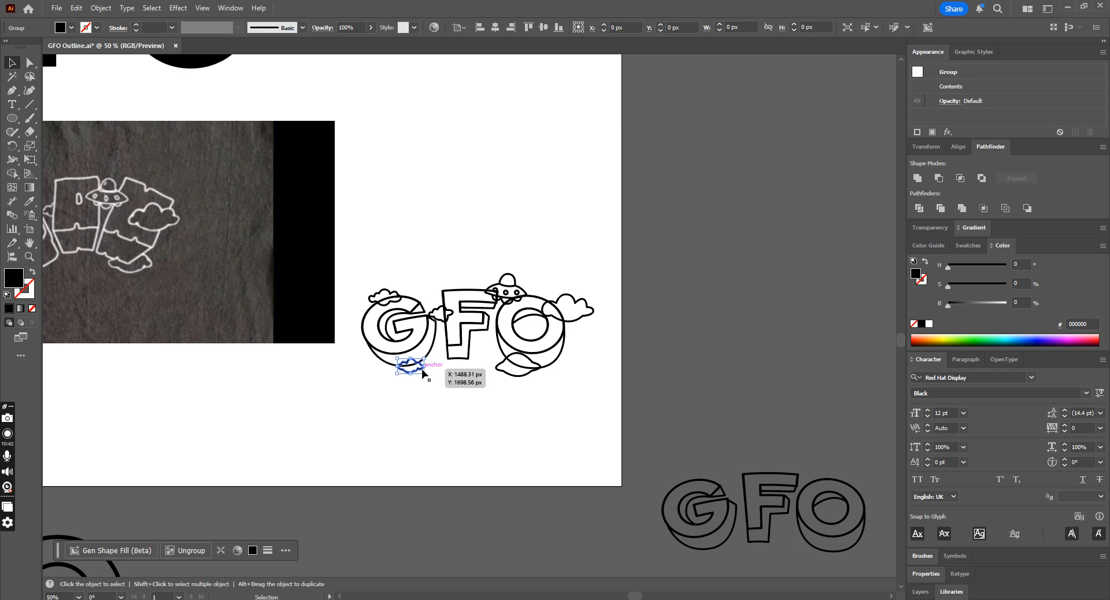
# - Duplicate the complete GFO artwork with its clouds and UFO to the empty canvas outside the artboard
pyautogui.hotkey('ctrl', '-')
pyautogui.hotkey('ctrl', '-')
pyautogui.hotkey('ctrl', '+')
pyautogui.moveTo(434, 230); pyautogui.dragTo(648, 369)
pyautogui.keyDown('alt'); pyautogui.moveTo(559, 307); pyautogui.dragTo(867, 333); pyautogui.keyUp('alt')
pyautogui.click(664, 347)
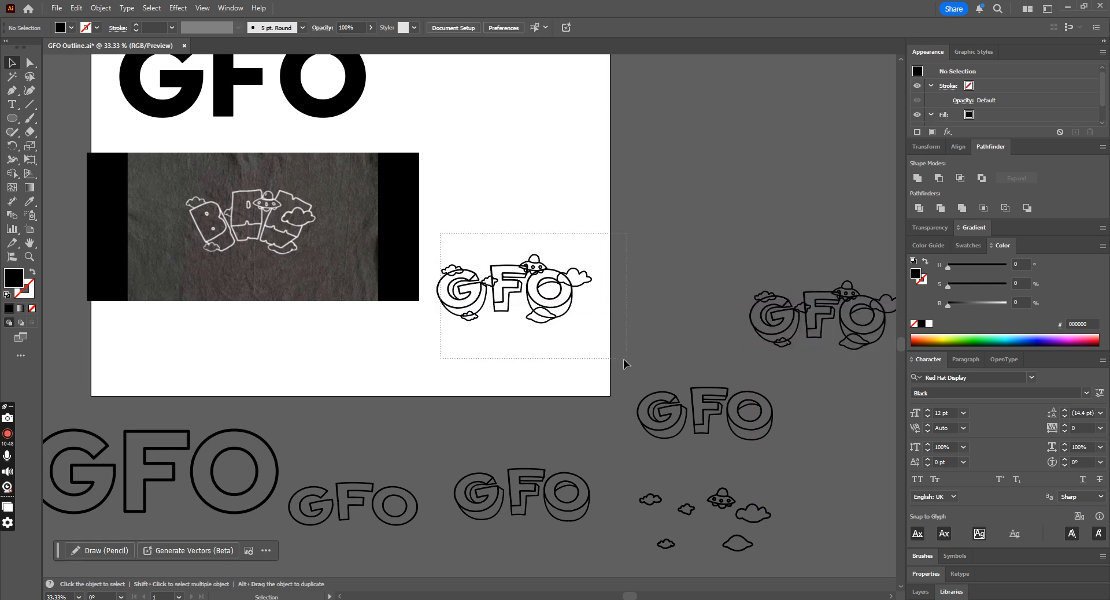
pyautogui.moveTo(623, 359); pyautogui.dragTo(613, 363)
pyautogui.hotkey('ctrl', '+')
pyautogui.click(563, 218)
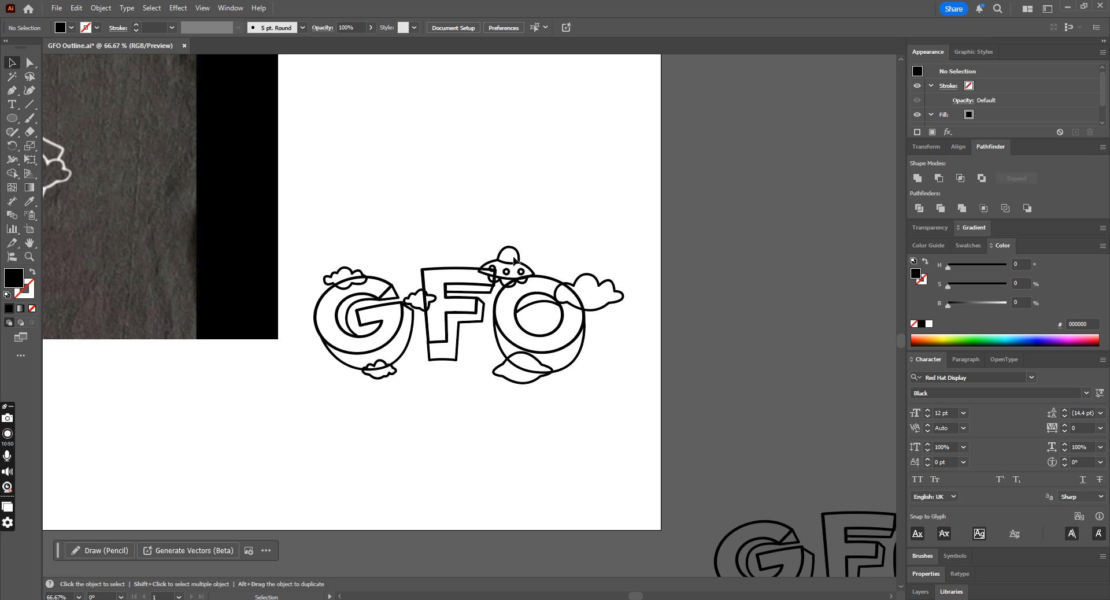
# - Merge all regions of the UFO into one solid black silhouette with Shape Builder
pyautogui.click(516, 264)
pyautogui.press('a')
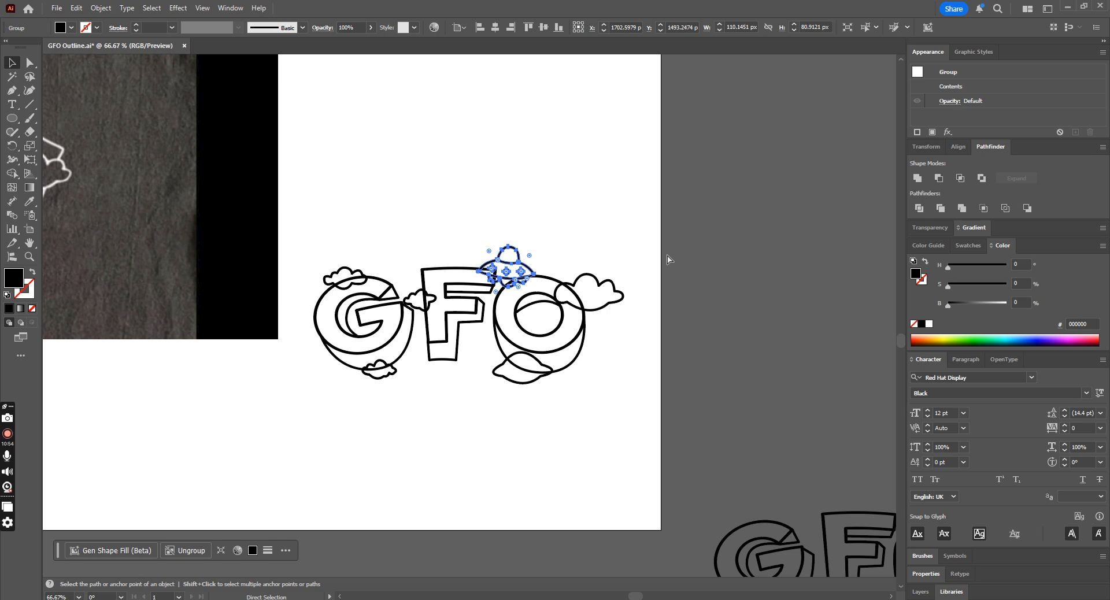
pyautogui.press('v')
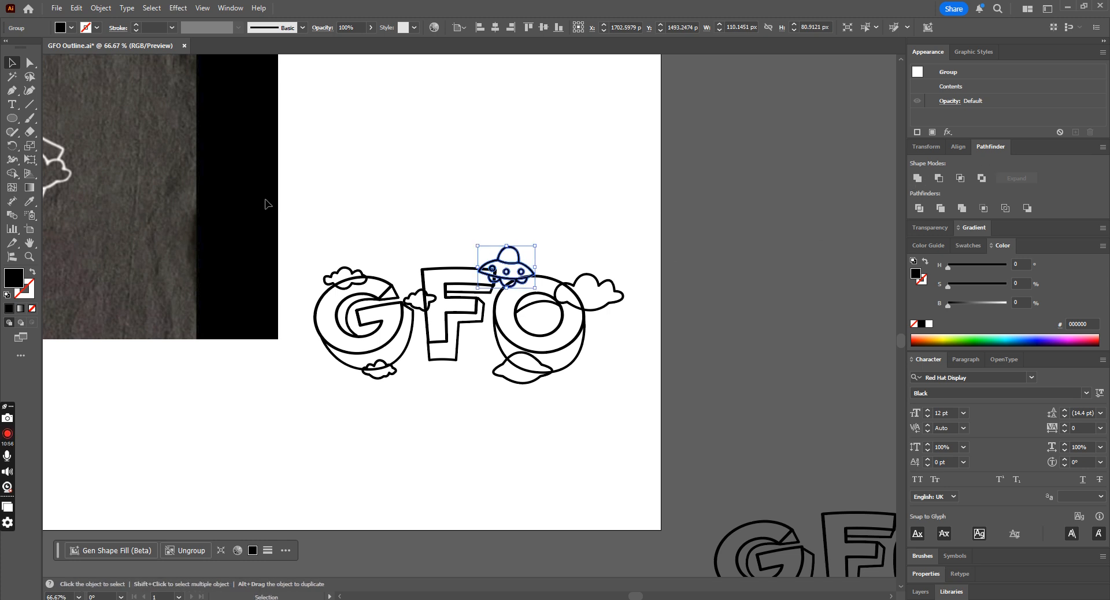
pyautogui.click(11, 173)
pyautogui.moveTo(441, 218); pyautogui.dragTo(545, 274)
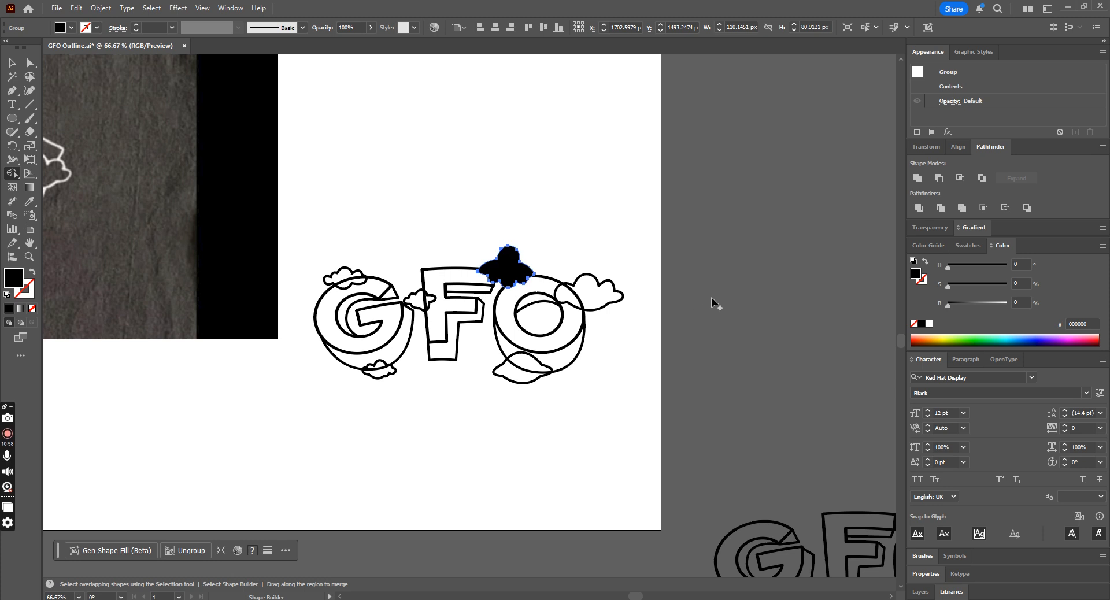
pyautogui.click(12, 63)
pyautogui.click(522, 225)
# - Use Shape Builder on the silhouette and letters to cut away the F and O lines behind the UFO, leaving the UFO as an outline
pyautogui.click(510, 282)
pyautogui.click(366, 280)
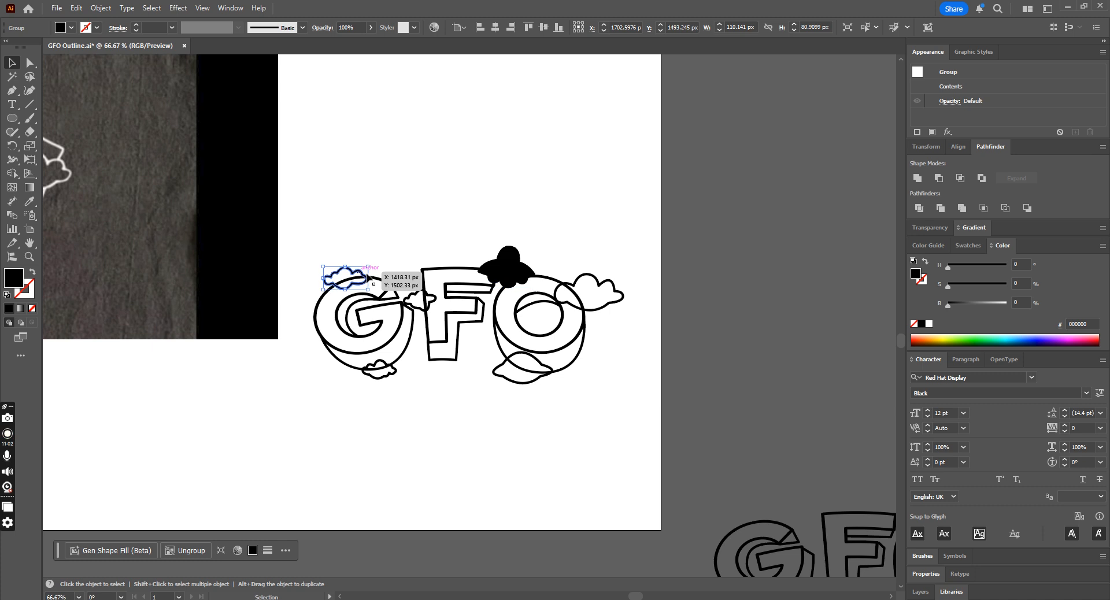
pyautogui.click(385, 285)
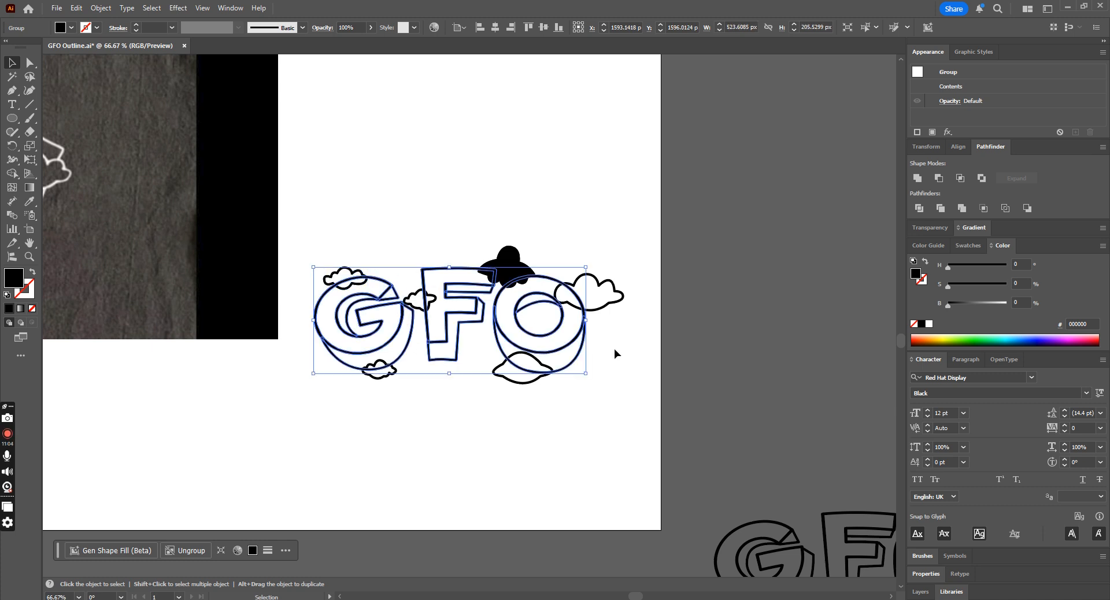
pyautogui.click(632, 347)
pyautogui.click(514, 259)
pyautogui.click(460, 289)
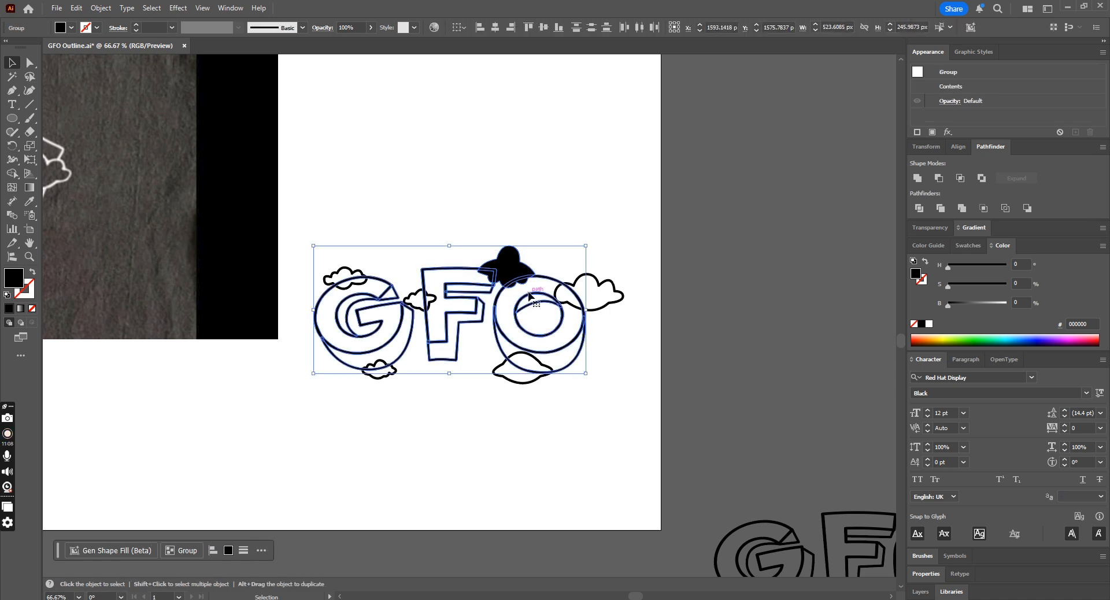
pyautogui.hotkey('ctrl', '+')
pyautogui.hotkey('ctrl', '+')
pyautogui.click(12, 174)
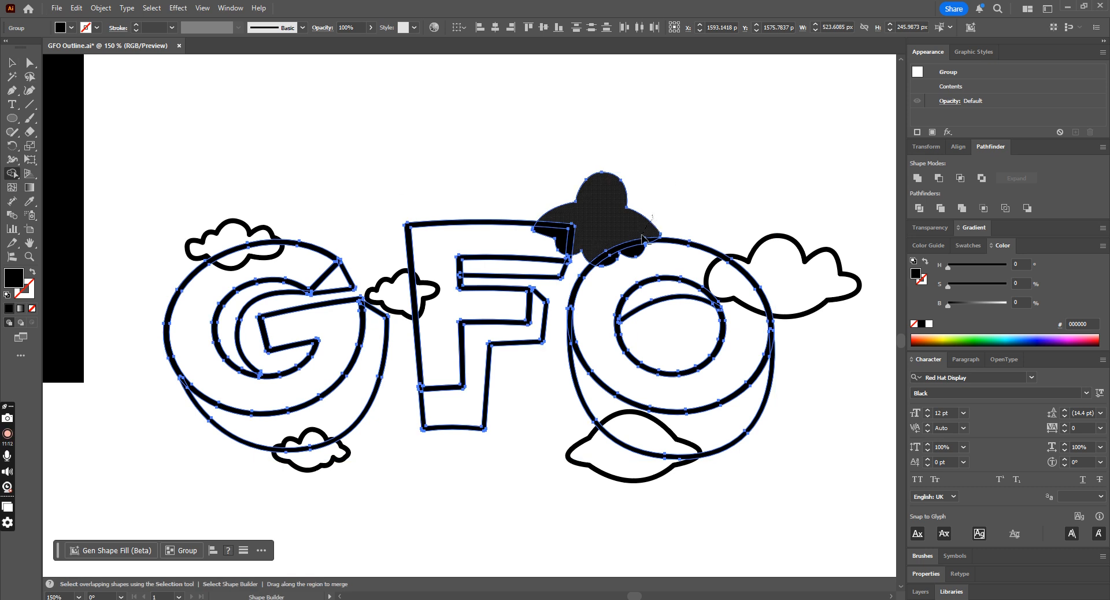
pyautogui.click(561, 236)
pyautogui.click(11, 61)
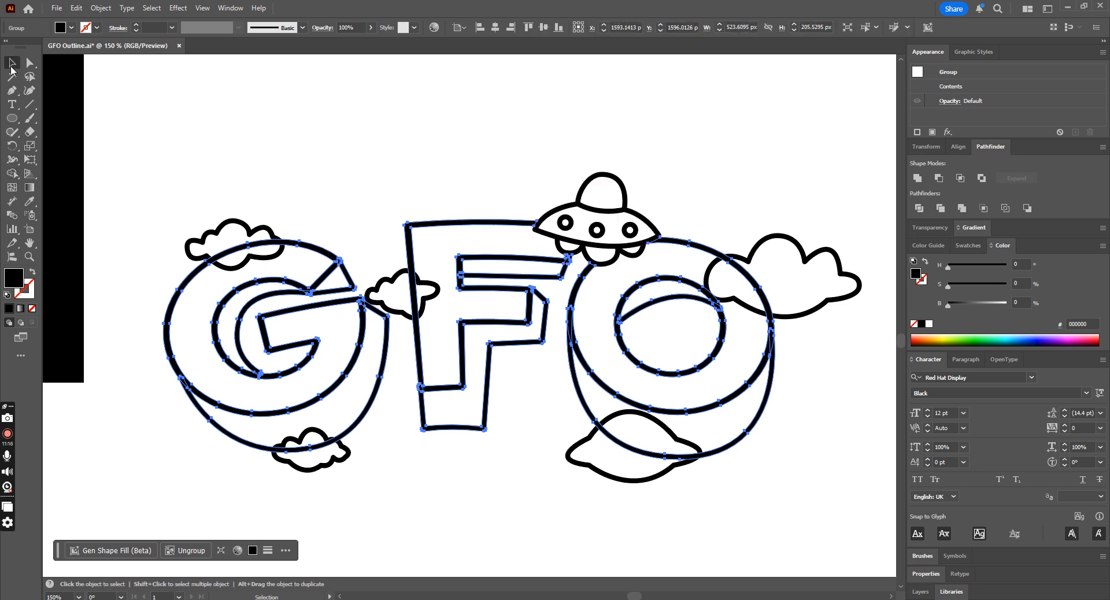
pyautogui.click(402, 106)
# - Remove the O's outline segments inside the large cloud with Shape Builder so the cloud sits in front of the letter
pyautogui.hotkey('ctrl', '-')
pyautogui.hotkey('ctrl', '-')
pyautogui.hotkey('ctrl', '-')
pyautogui.hotkey('ctrl', '+')
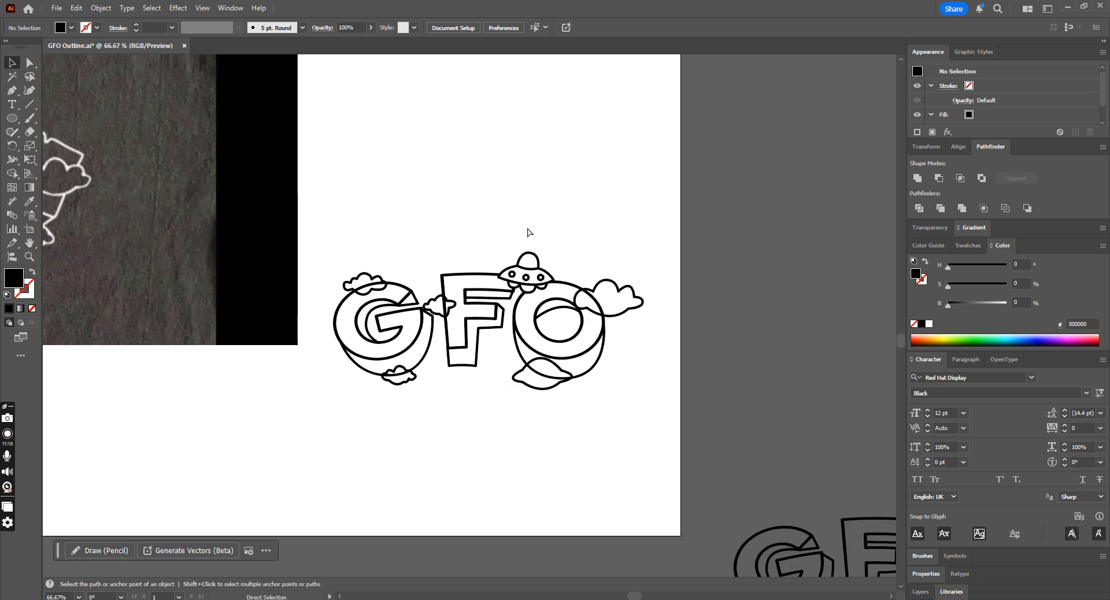
pyautogui.click(618, 316)
pyautogui.click(604, 331)
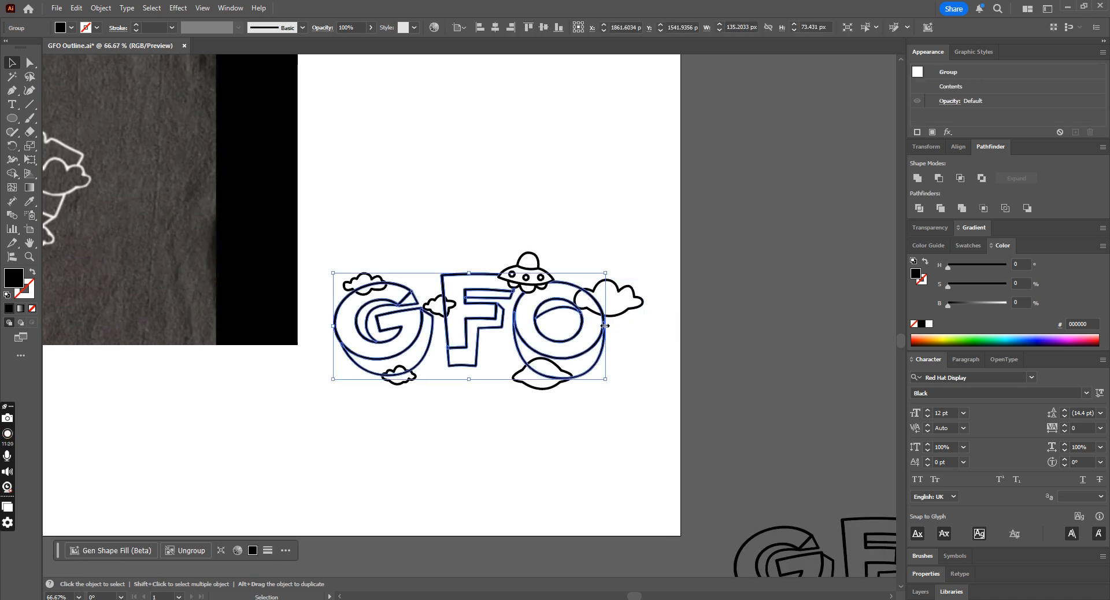
pyautogui.hotkey('ctrl', '+')
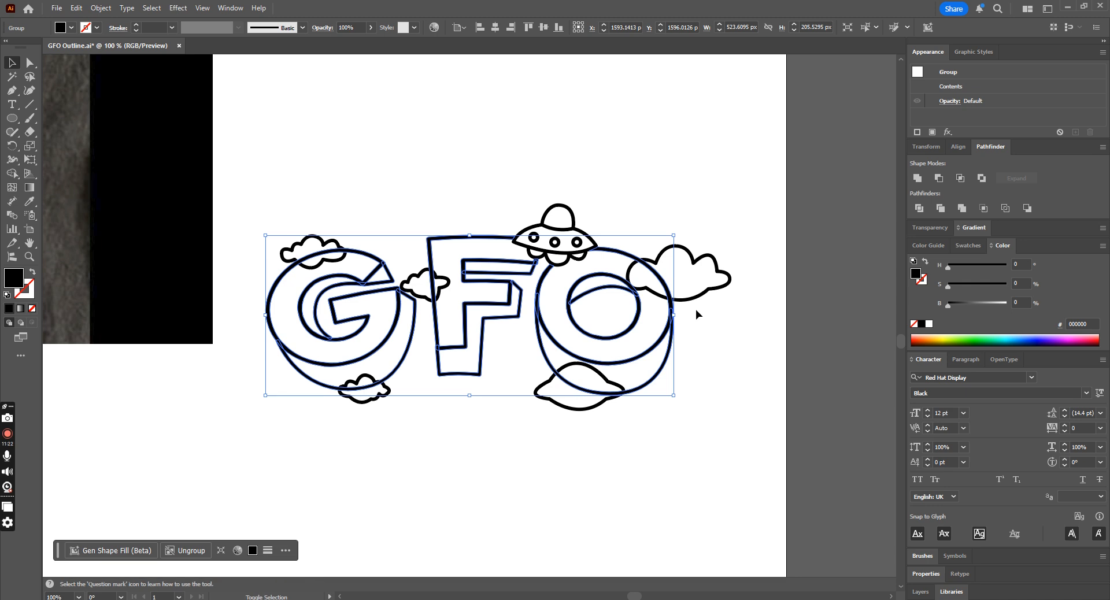
pyautogui.keyDown('shift'); pyautogui.click(687, 300); pyautogui.keyUp('shift')
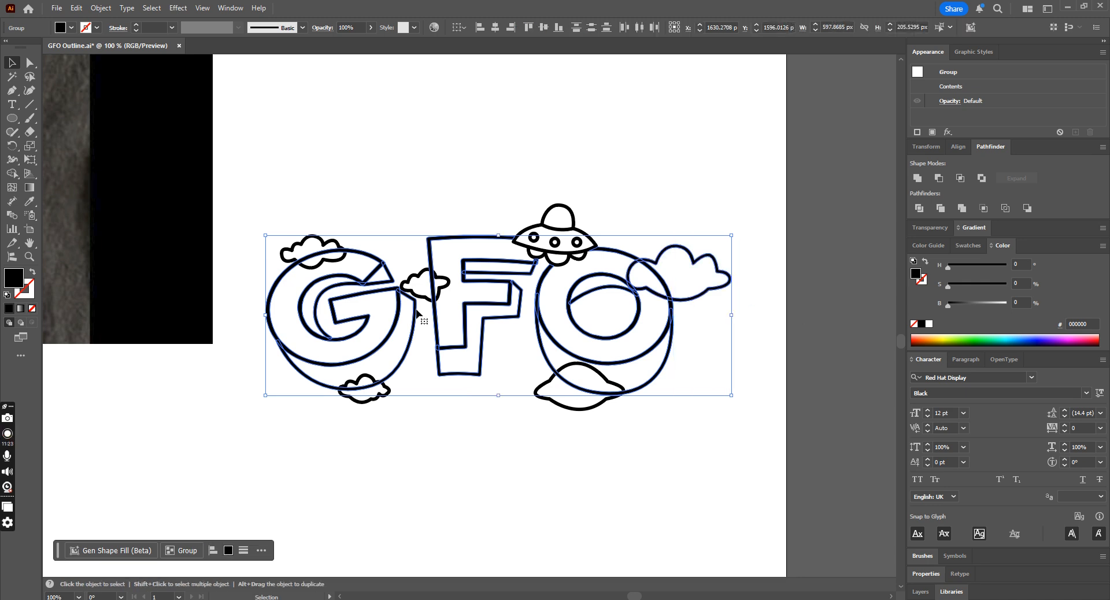
pyautogui.click(17, 176)
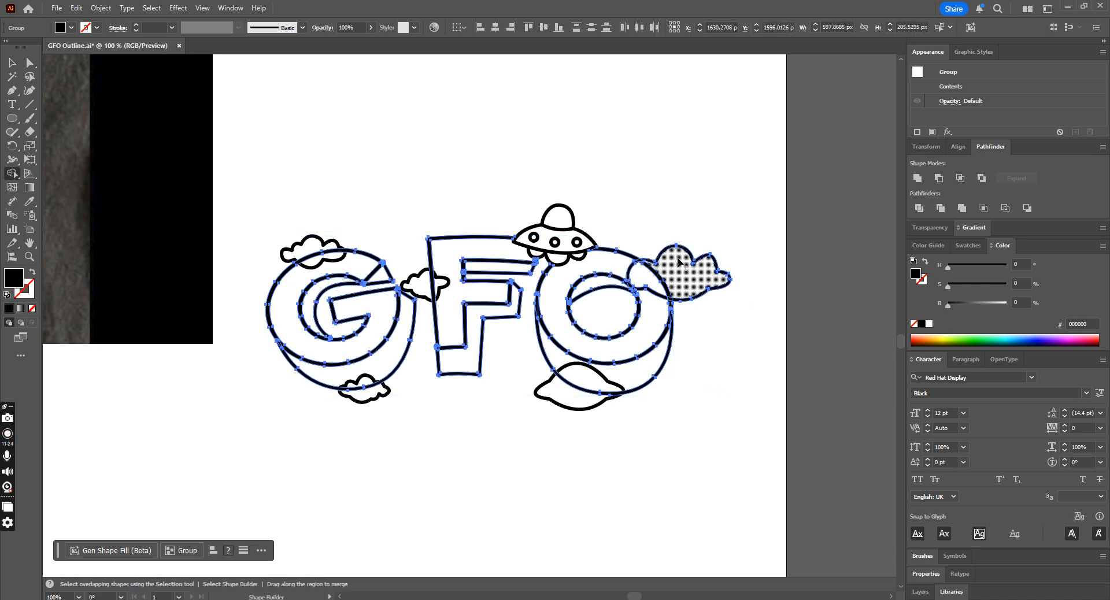
pyautogui.click(659, 283)
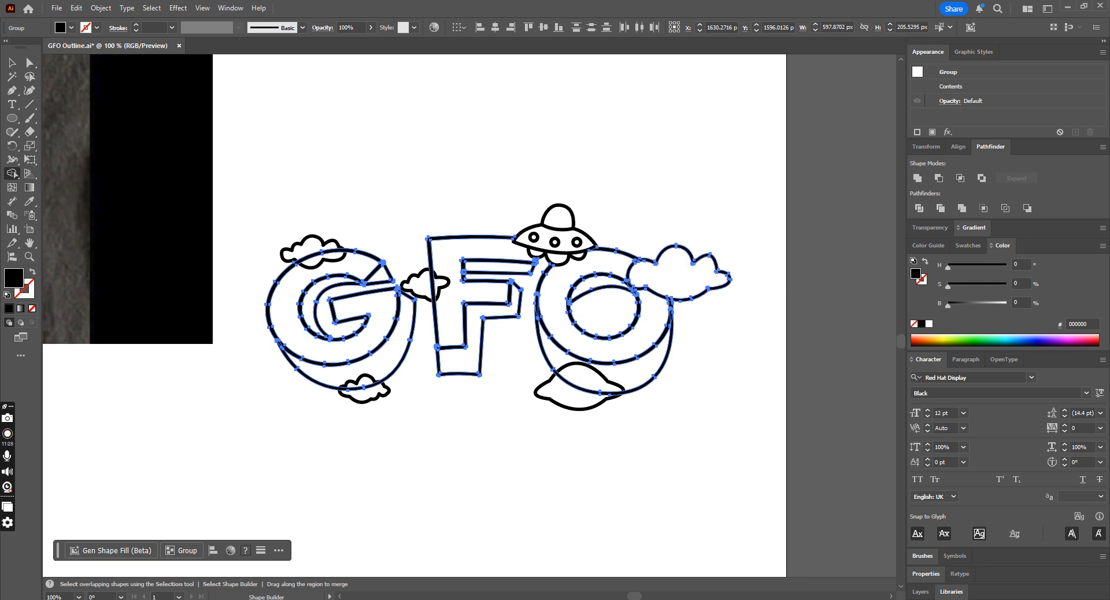
pyautogui.click(11, 61)
pyautogui.click(642, 156)
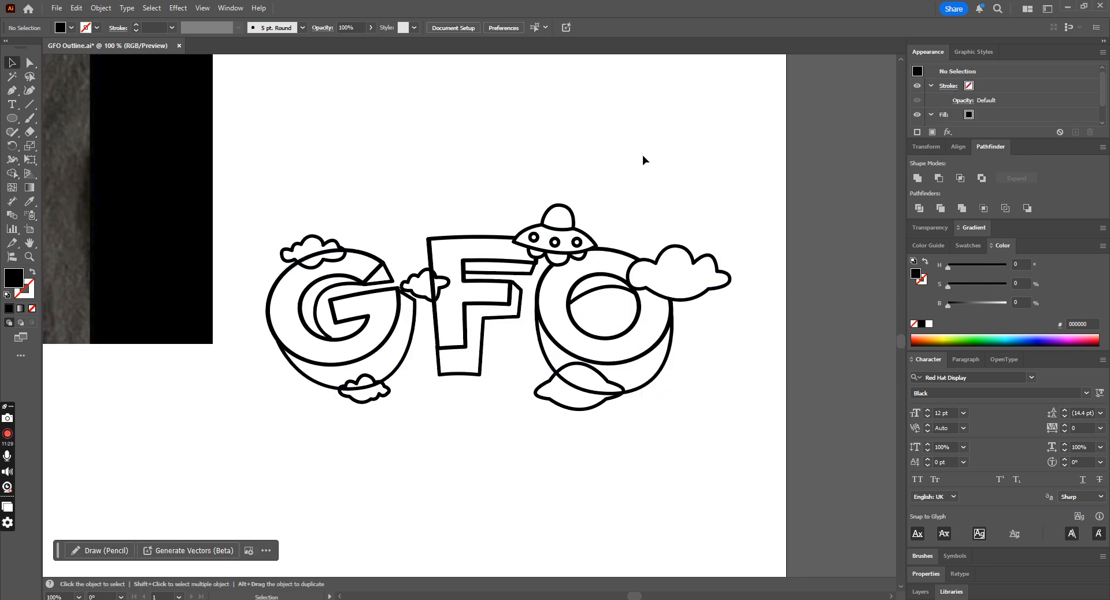
# - Remove the part of the cloud overlapping the O's lower depth area with Shape Builder so the cloud sits behind the letter
pyautogui.click(626, 391)
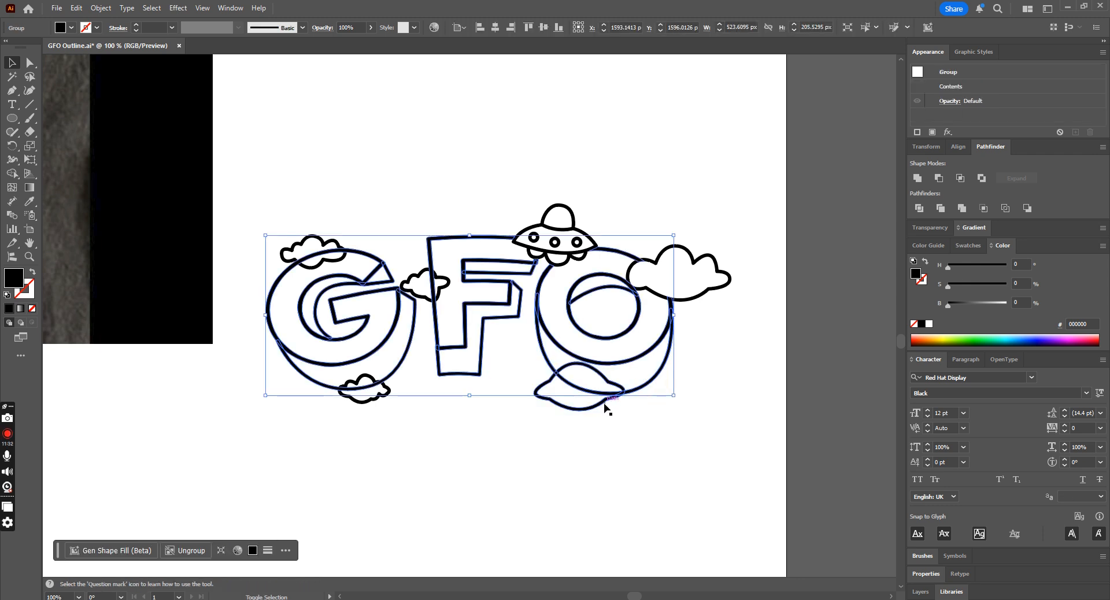
pyautogui.click(19, 172)
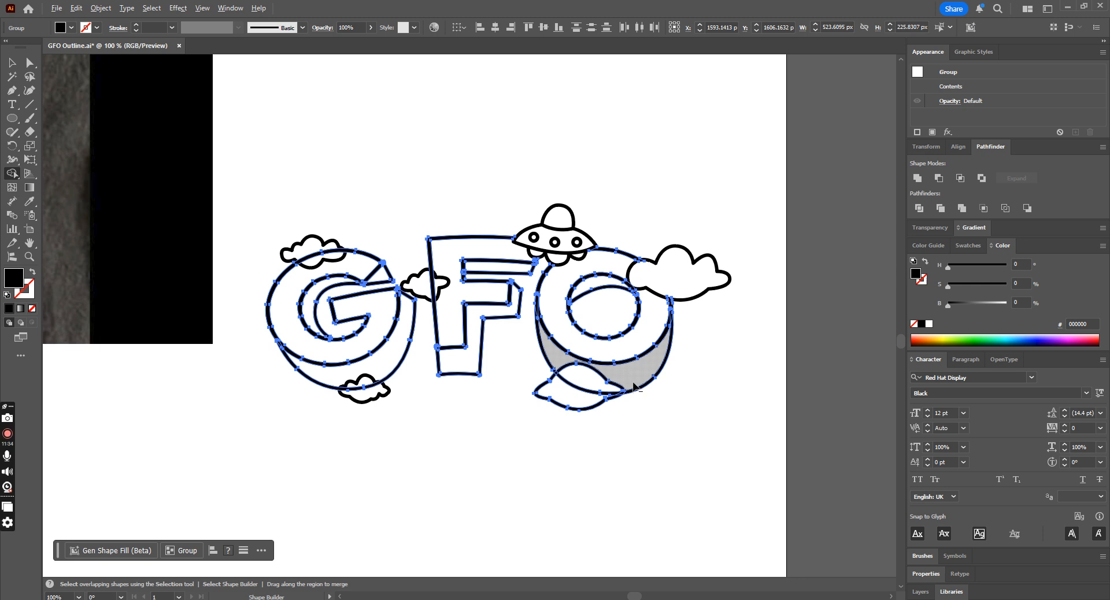
pyautogui.moveTo(620, 386); pyautogui.dragTo(559, 369)
pyautogui.click(12, 63)
# - Remove the G's outline inside the small cloud beneath it with Shape Builder so the cloud sits in front
pyautogui.click(407, 385)
pyautogui.click(386, 394)
pyautogui.click(12, 173)
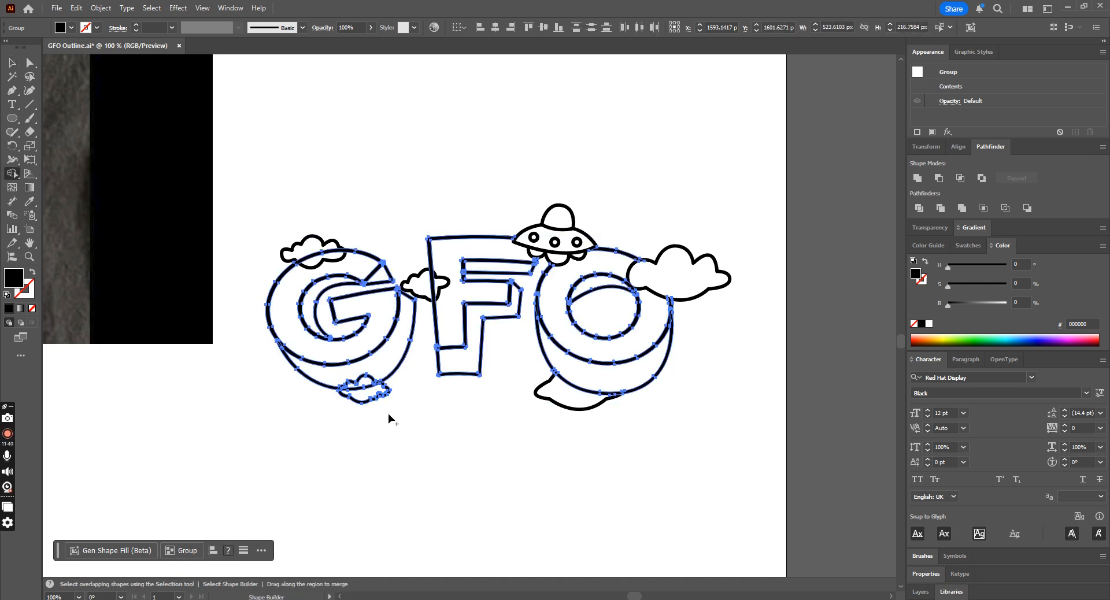
pyautogui.click(367, 395)
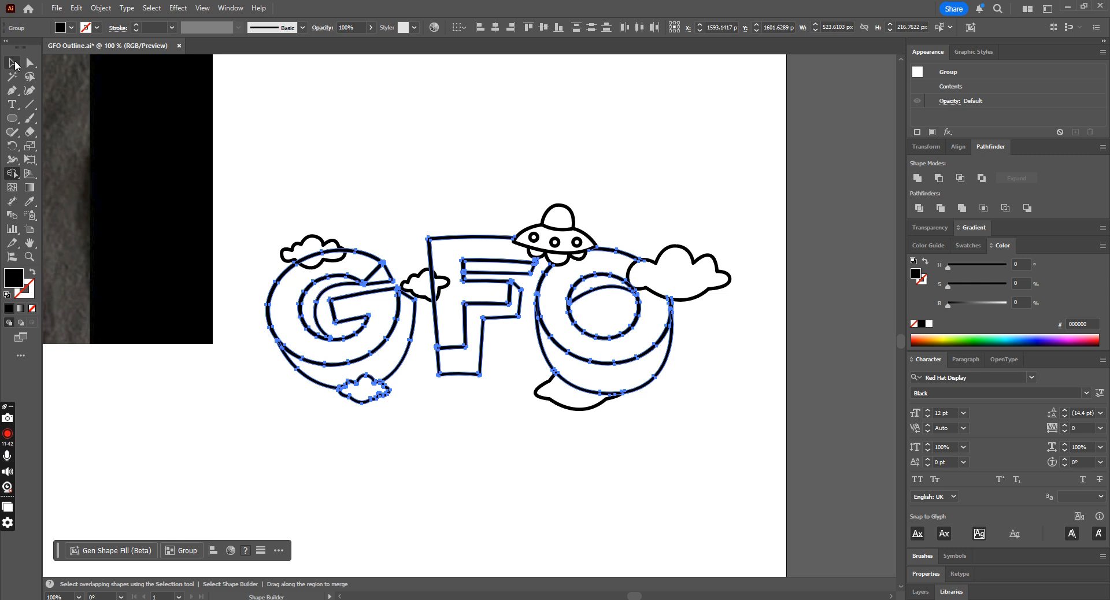
pyautogui.click(13, 62)
pyautogui.click(415, 209)
# - Remove the part of the small middle cloud overlapping the F with Shape Builder so it sits behind the letter
pyautogui.click(426, 284)
pyautogui.click(431, 250)
pyautogui.click(12, 174)
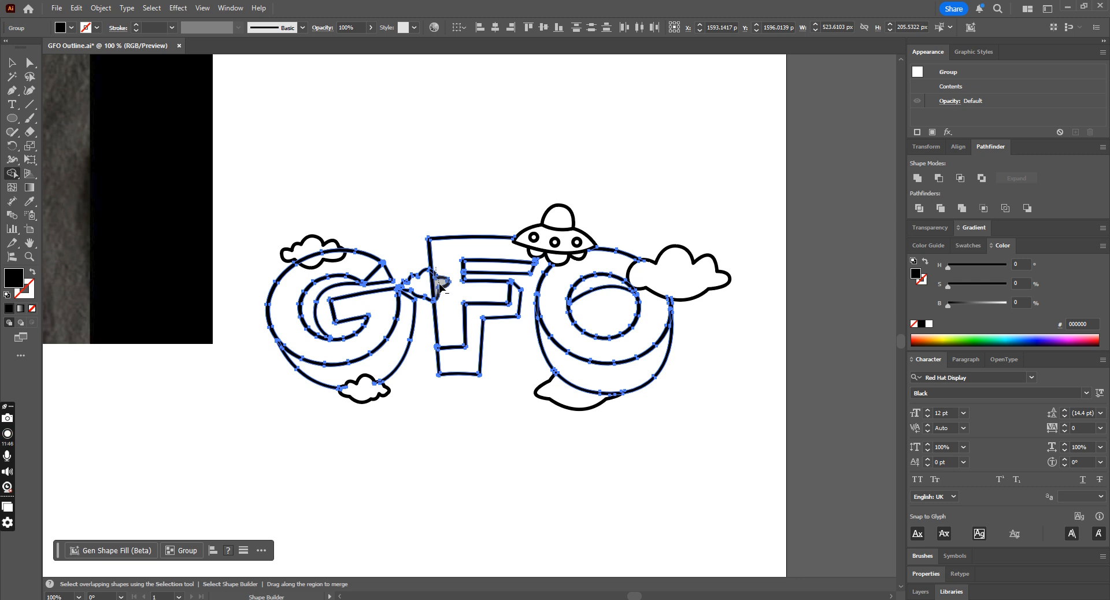
pyautogui.keyDown('alt'); pyautogui.click(440, 283); pyautogui.keyUp('alt')
pyautogui.click(11, 63)
pyautogui.click(338, 124)
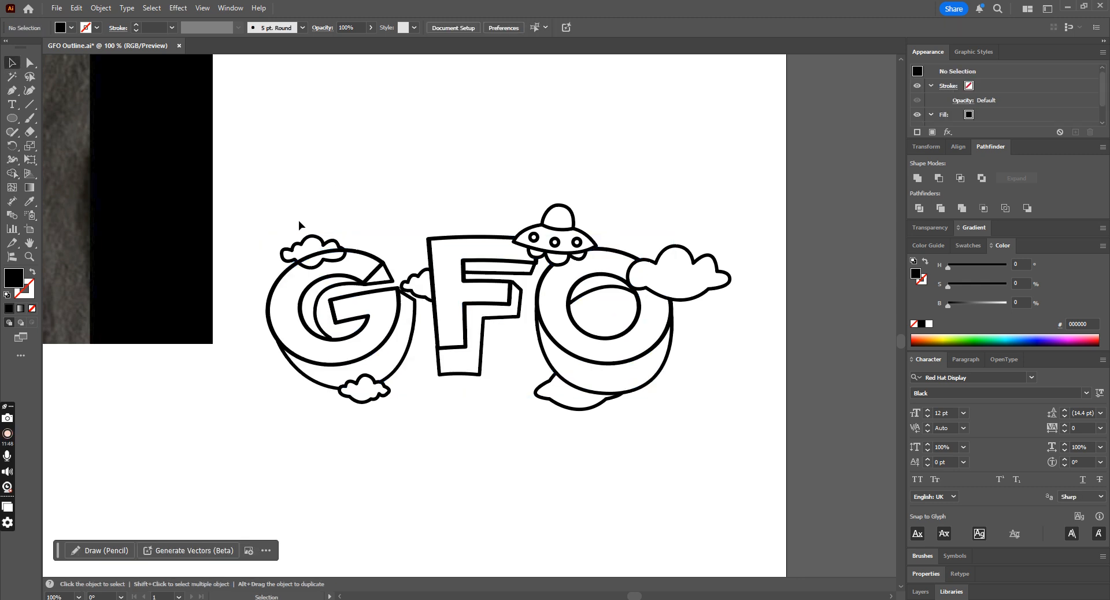
# - Remove the part of the upper-left cloud overlapping the G with Shape Builder so it sits behind the letter
pyautogui.click(346, 283)
pyautogui.click(11, 172)
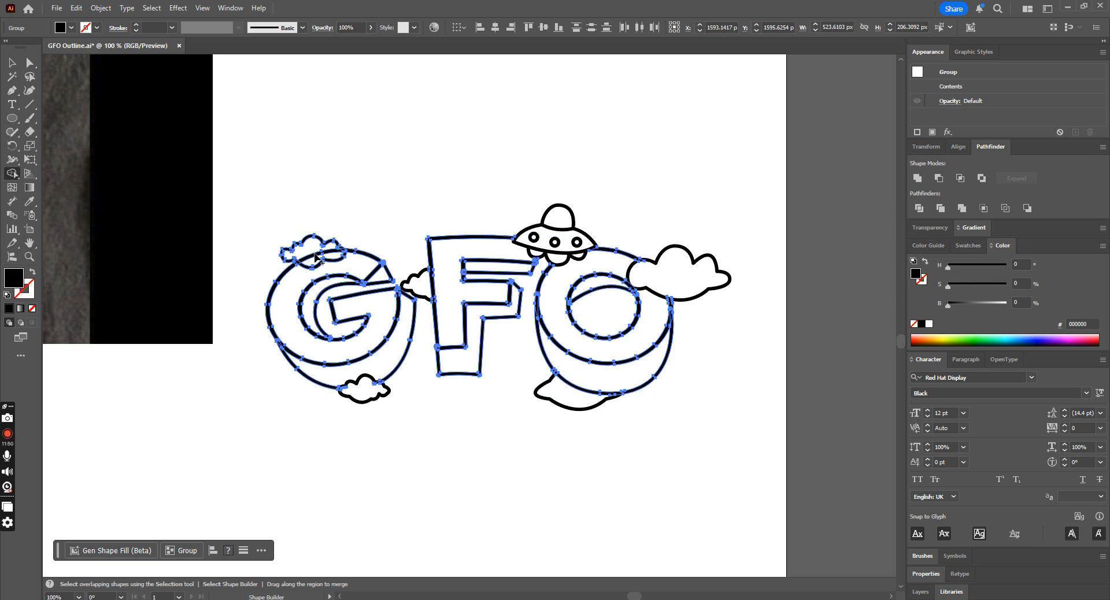
pyautogui.keyDown('alt'); pyautogui.click(324, 260); pyautogui.keyUp('alt')
pyautogui.click(12, 65)
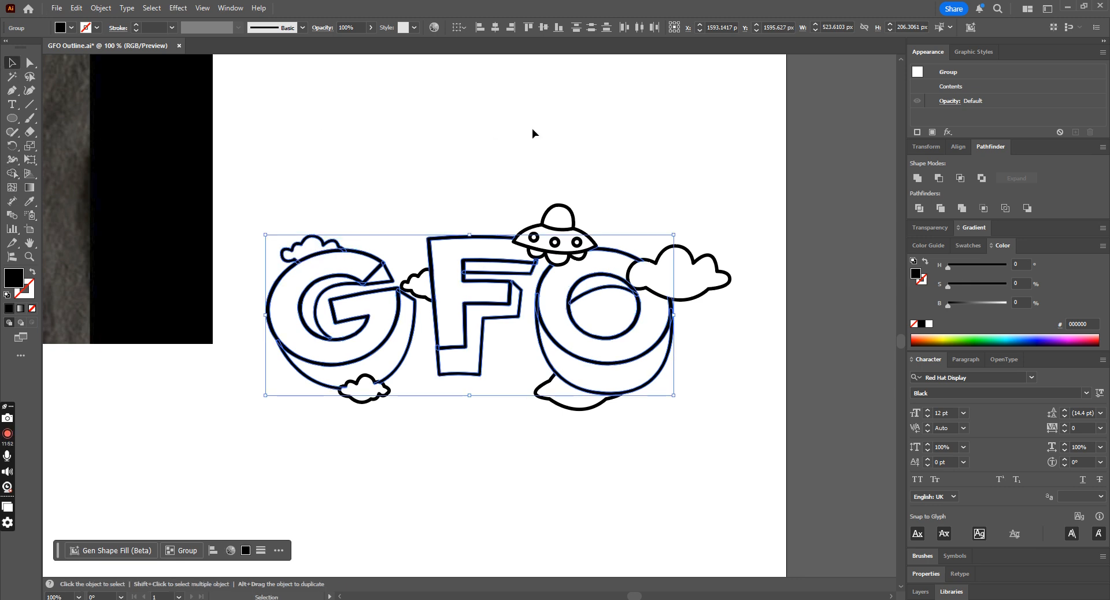
pyautogui.click(533, 132)
# - Place a spare copy of the trimmed GFO logo outside the artboard and move the logo itself onto the canvas beside the artboard
pyautogui.hotkey('ctrl', '-')
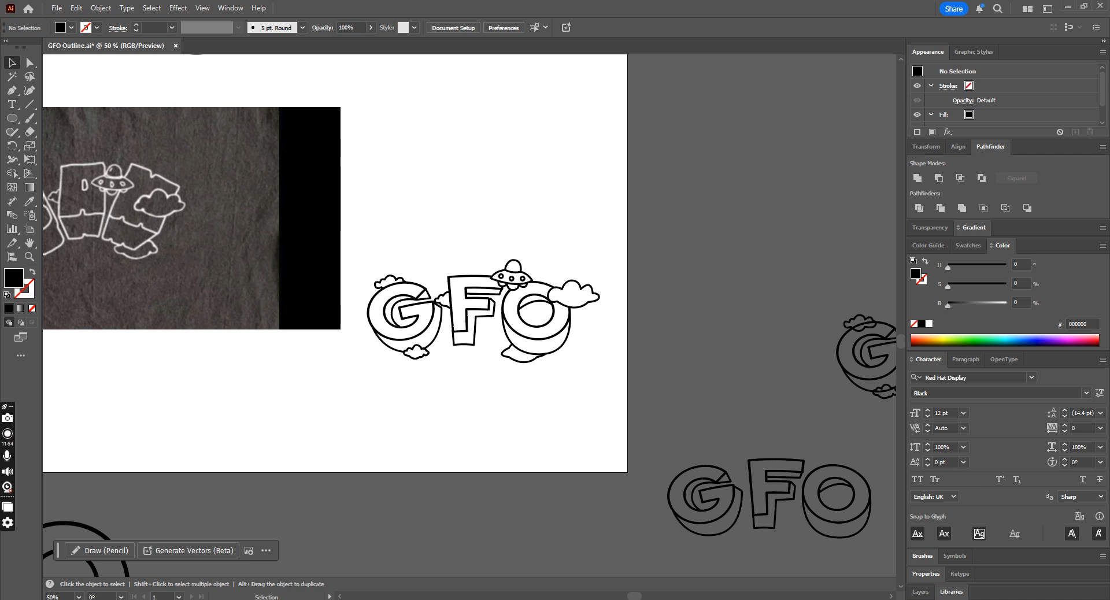
pyautogui.moveTo(634, 598); pyautogui.dragTo(621, 597)
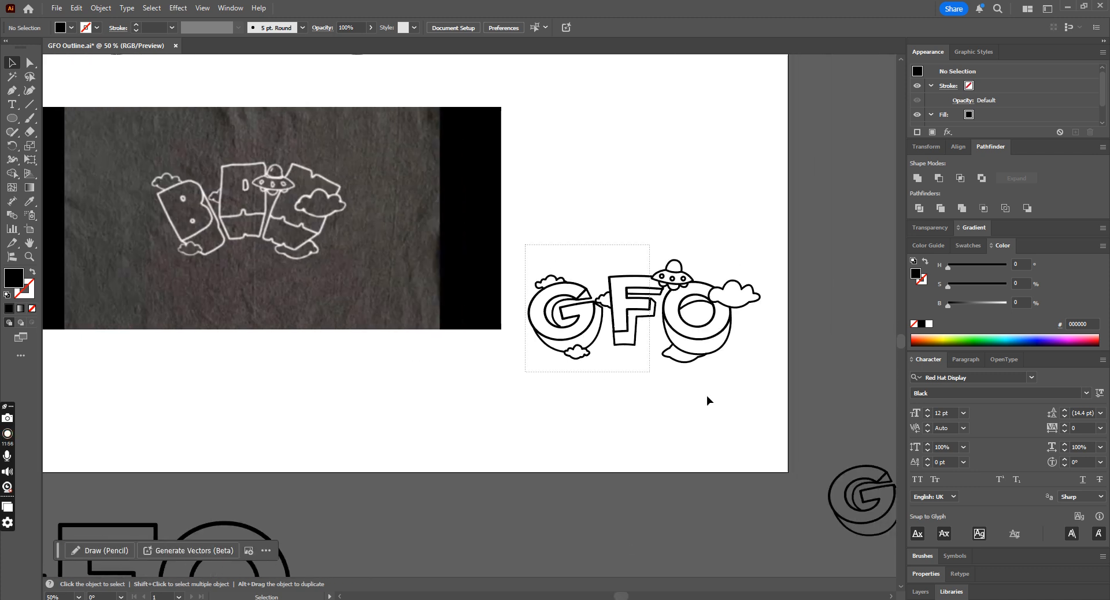
pyautogui.moveTo(706, 396); pyautogui.dragTo(780, 418)
pyautogui.scroll(-2, 625, 326)
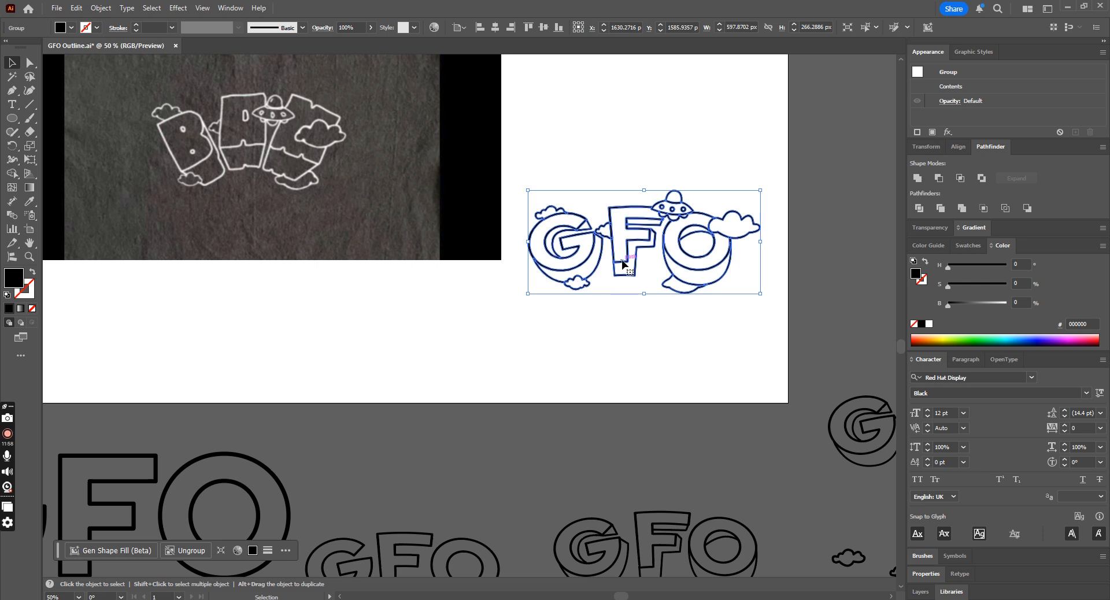
pyautogui.hotkey('ctrl', '-')
pyautogui.moveTo(512, 341); pyautogui.dragTo(787, 282)
pyautogui.click(479, 331)
pyautogui.moveTo(504, 320); pyautogui.dragTo(664, 195)
# - Set the fill of the trimmed GFO logo beside the artboard to white
pyautogui.click(70, 29)
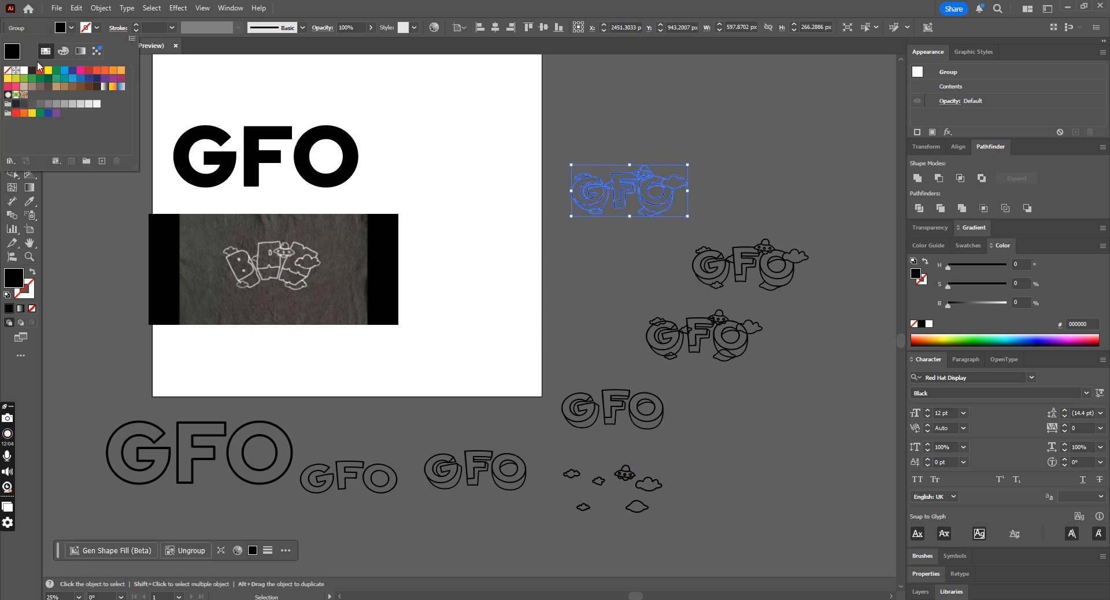
pyautogui.click(23, 68)
pyautogui.click(481, 128)
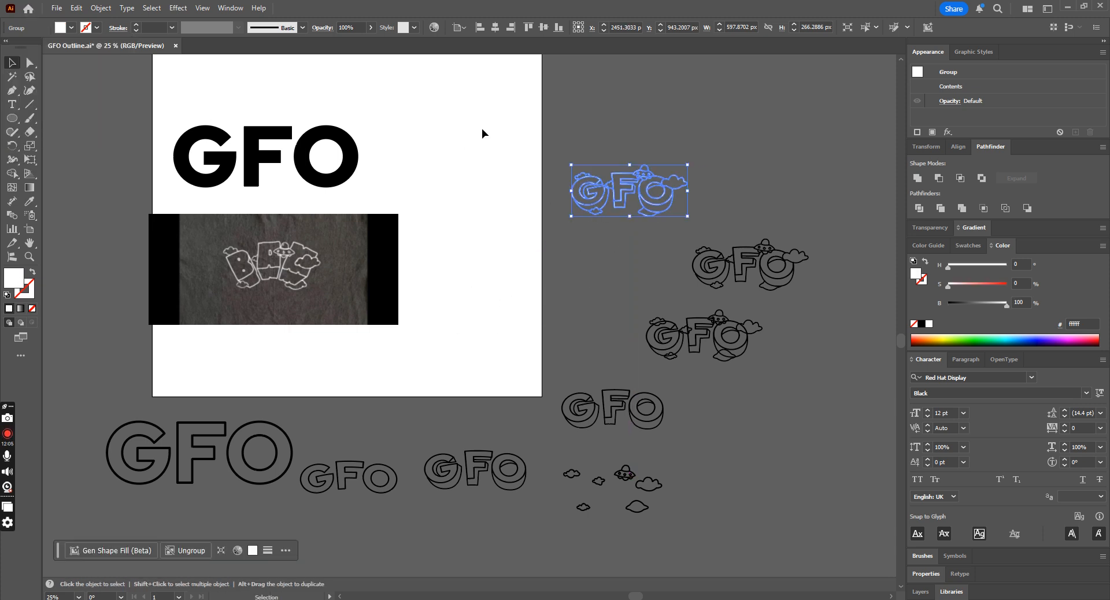
# - Move the reference logo image beside the artboard and position it directly above the white GFO logo for comparison
pyautogui.click(349, 260)
pyautogui.click(513, 273)
pyautogui.scroll(1, 516, 277)
pyautogui.moveTo(315, 283); pyautogui.dragTo(667, 158)
pyautogui.hotkey('ctrl', '+')
pyautogui.hotkey('ctrl', '+')
pyautogui.hotkey('ctrl', '+')
pyautogui.hotkey('ctrl', '+')
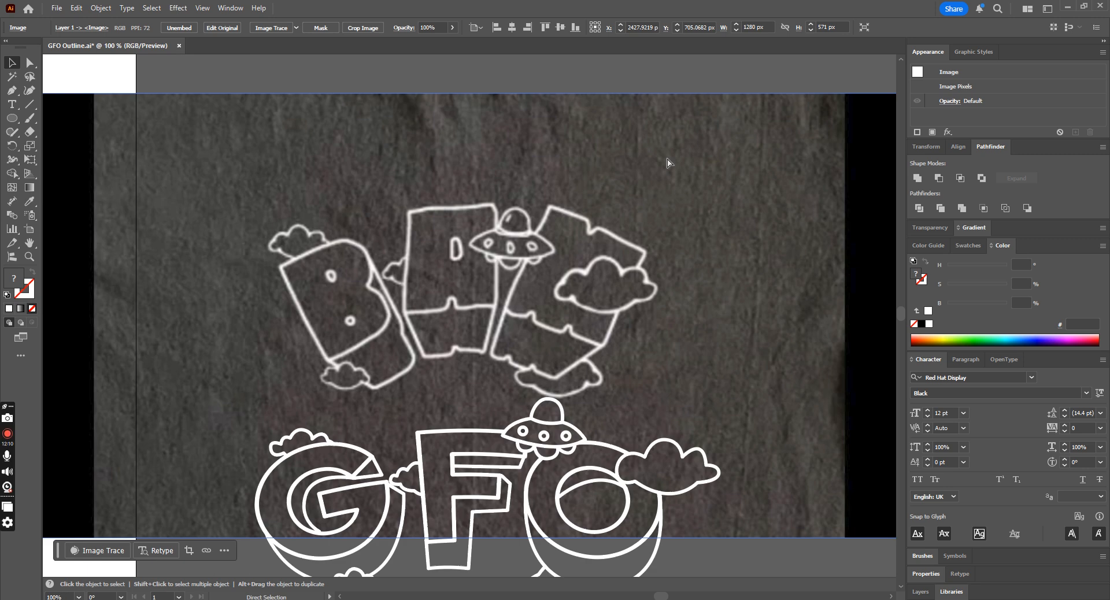
pyautogui.hotkey('ctrl', '-')
pyautogui.hotkey('ctrl', '-')
pyautogui.moveTo(559, 286); pyautogui.dragTo(560, 210)
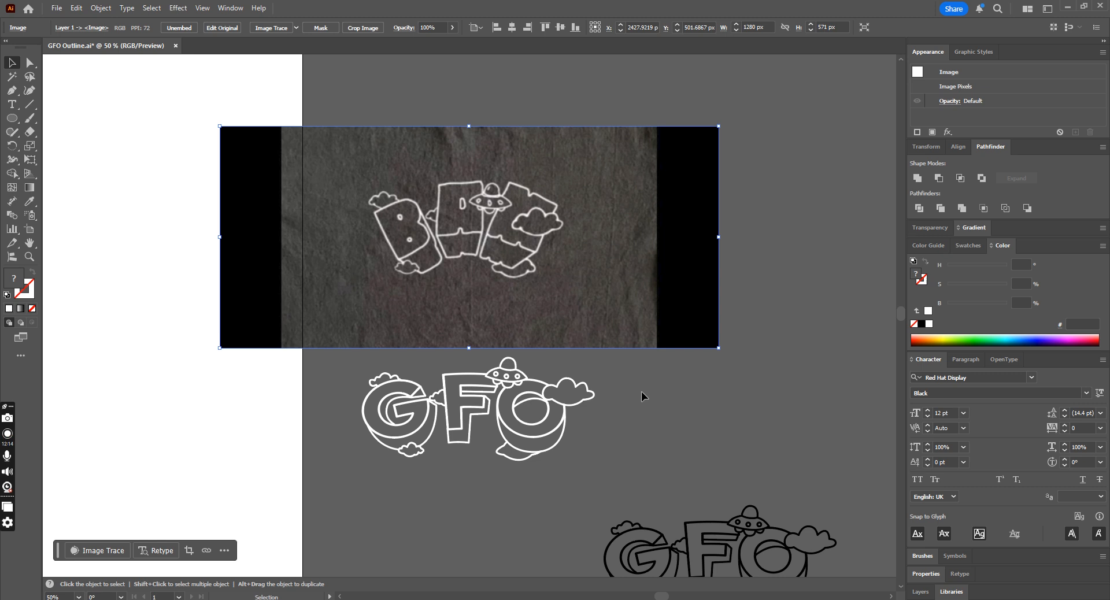